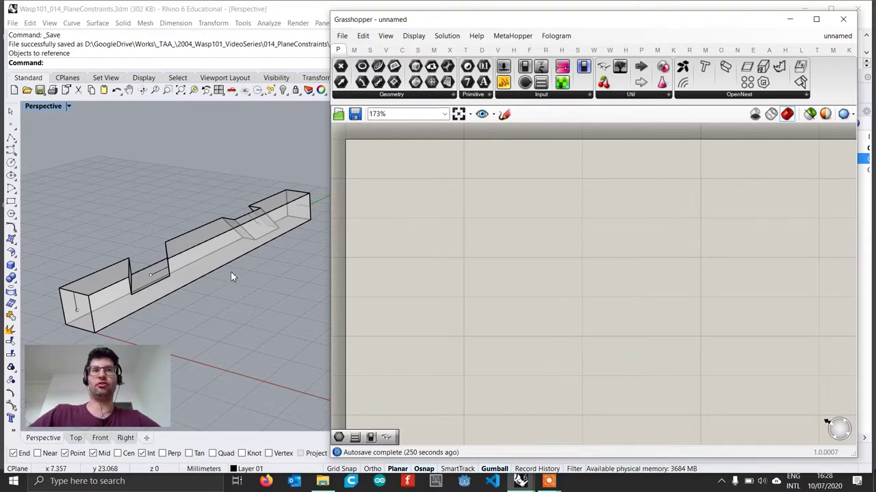
Step: Add a Geometry parameter that references the notched beam polysurface, and hide the original beam in Rhino
{"action": "left_click", "coordinate": [215, 280]}
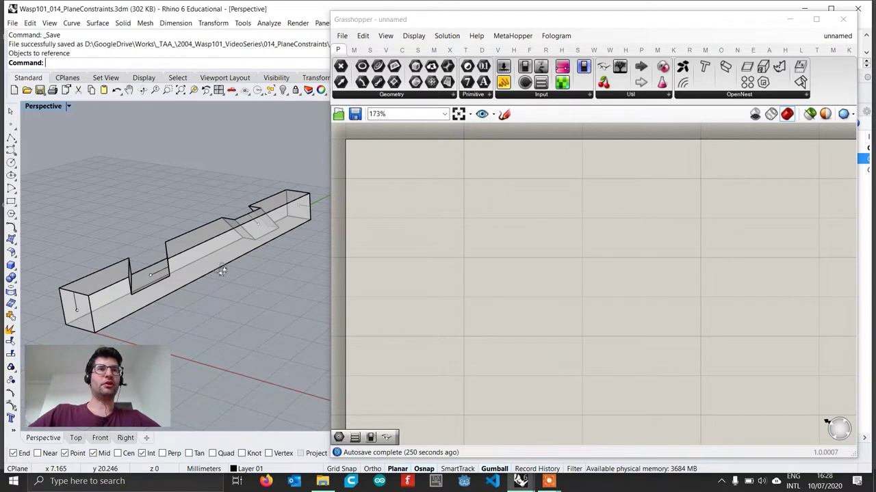
{"action": "right_click_drag", "start_coordinate": [218, 274], "coordinate": [240, 274]}
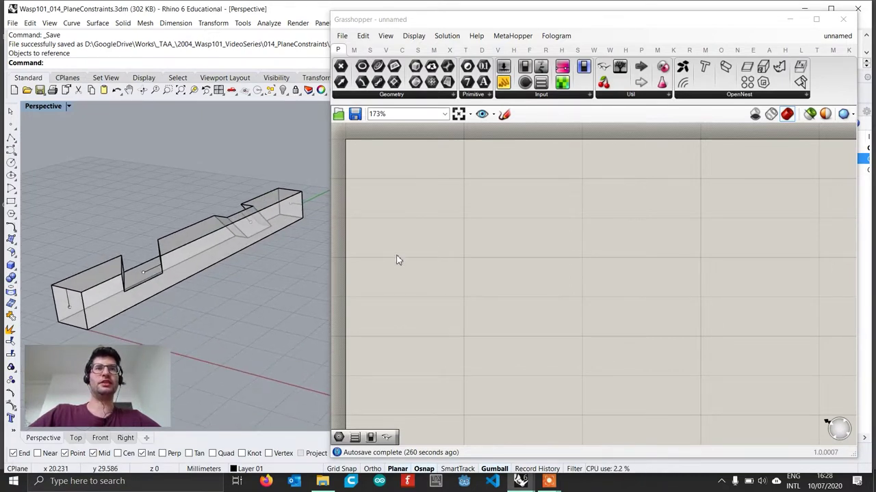
{"action": "double_click", "coordinate": [441, 227]}
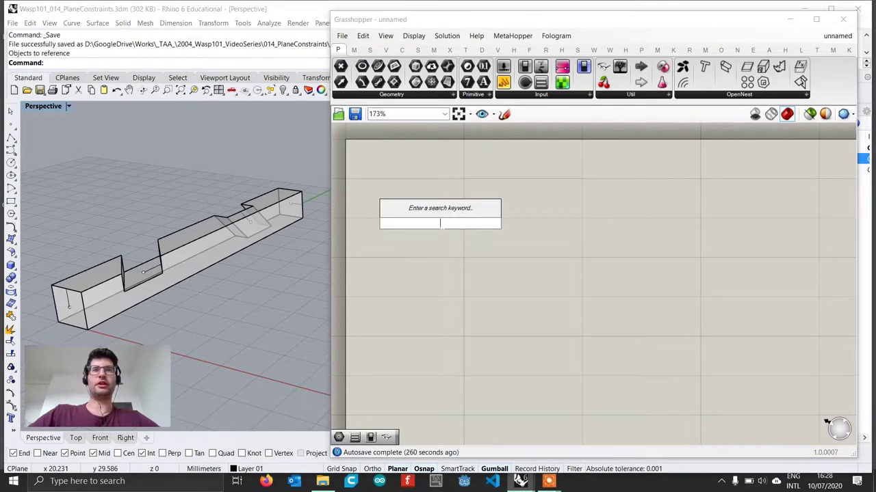
{"action": "type", "text": "geo"}
{"action": "key", "text": "Return"}
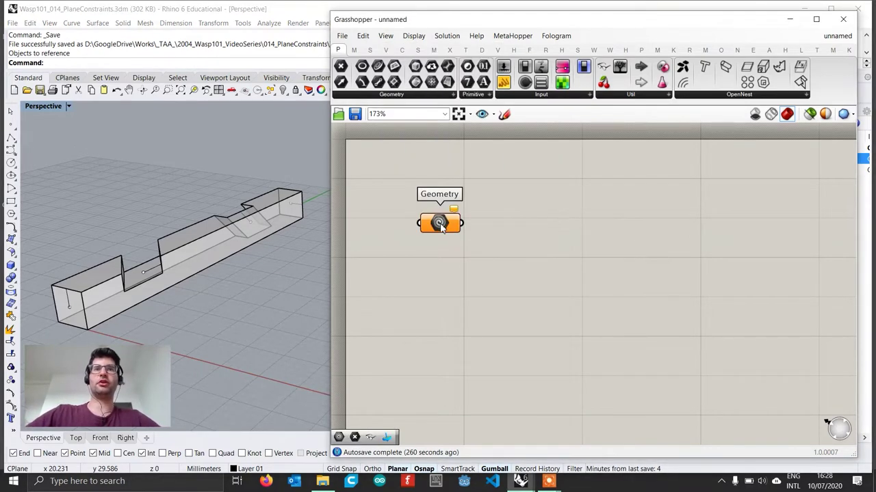
{"action": "right_click", "coordinate": [440, 224]}
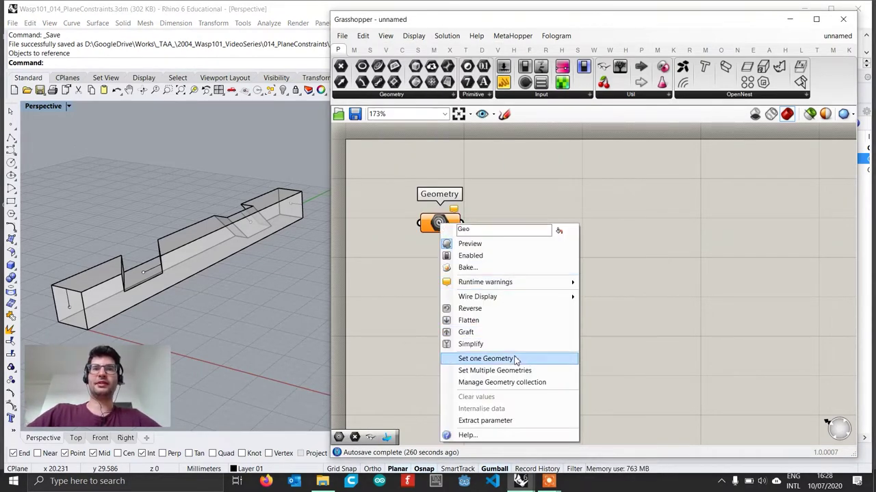
{"action": "left_click", "coordinate": [486, 358]}
{"action": "left_click", "coordinate": [222, 261]}
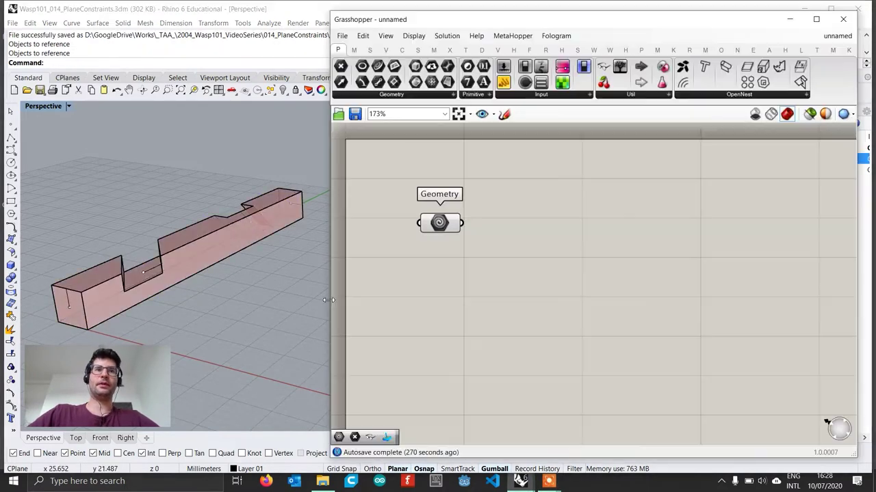
{"action": "left_click", "coordinate": [204, 237]}
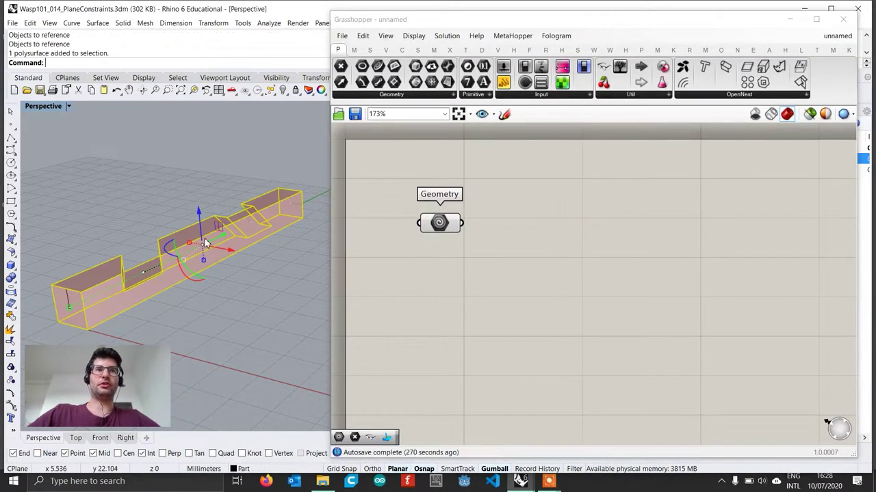
{"action": "left_click", "coordinate": [283, 90]}
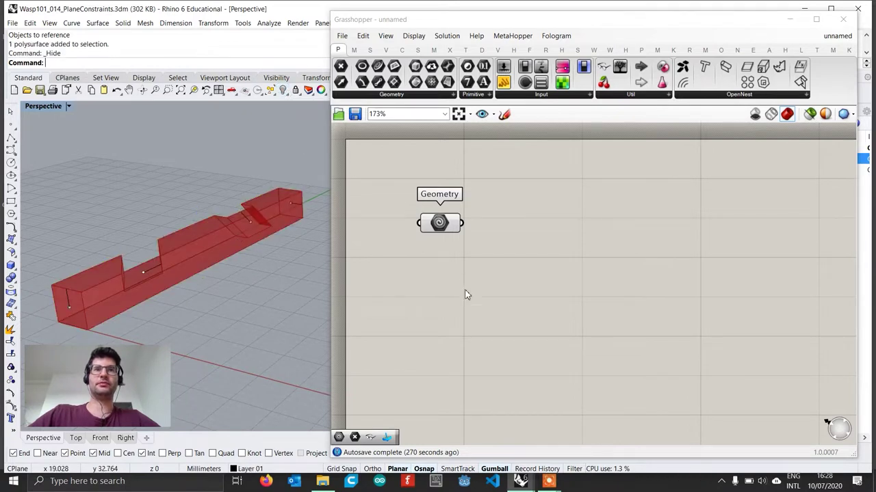
Step: Add a Point parameter that references the four connection points at the beam's ends and notches
{"action": "double_click", "coordinate": [437, 301]}
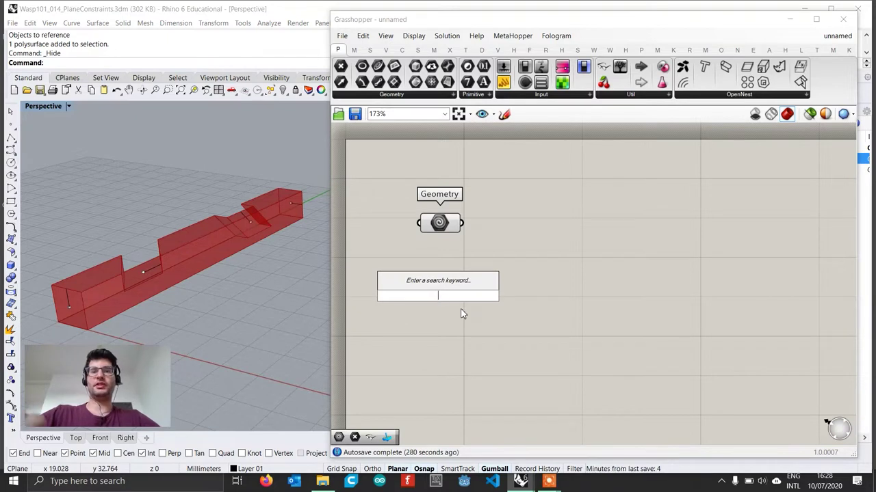
{"action": "type", "text": "point"}
{"action": "key", "text": "Return"}
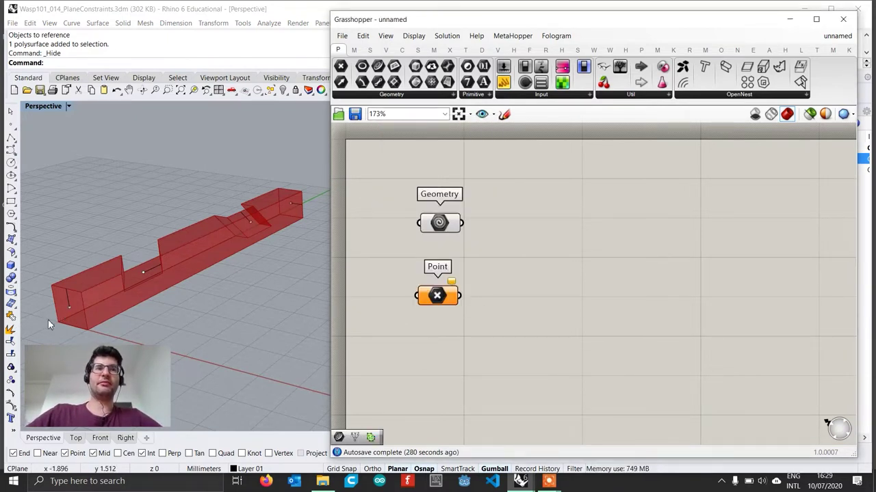
{"action": "right_click", "coordinate": [441, 303]}
{"action": "left_click", "coordinate": [491, 397]}
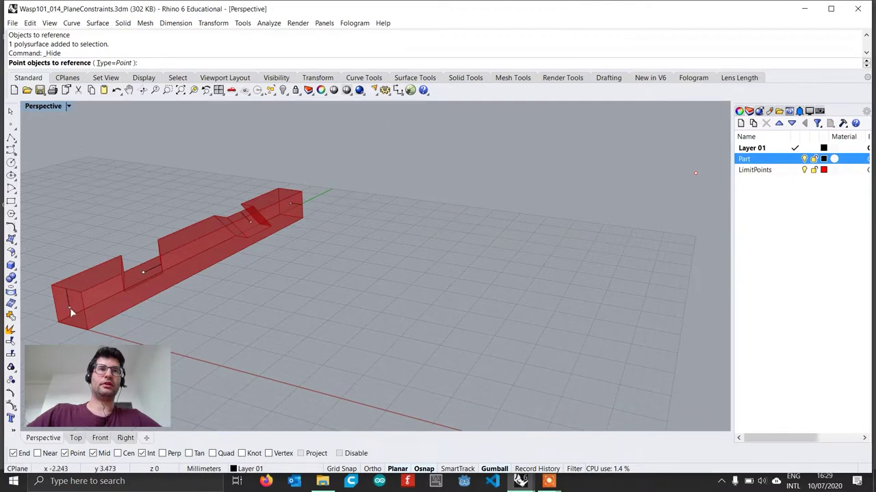
{"action": "left_click", "coordinate": [70, 309]}
{"action": "left_click", "coordinate": [144, 273]}
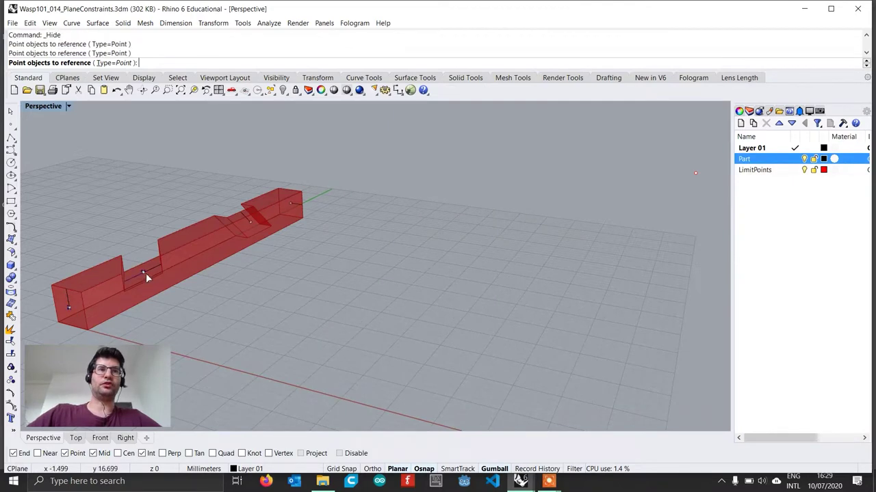
{"action": "left_click", "coordinate": [249, 222]}
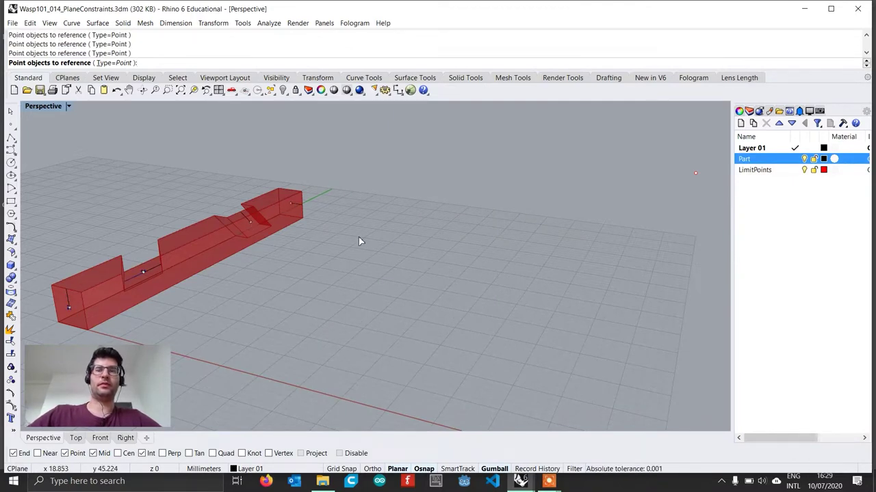
{"action": "key", "text": "Return"}
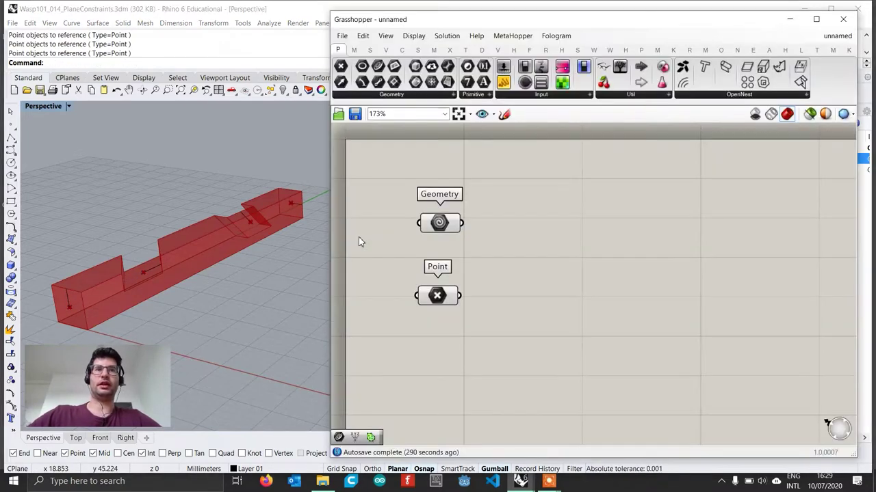
Step: Add a Curve parameter that references the four short direction lines at the beam's connection points
{"action": "double_click", "coordinate": [441, 375]}
{"action": "type", "text": "curve"}
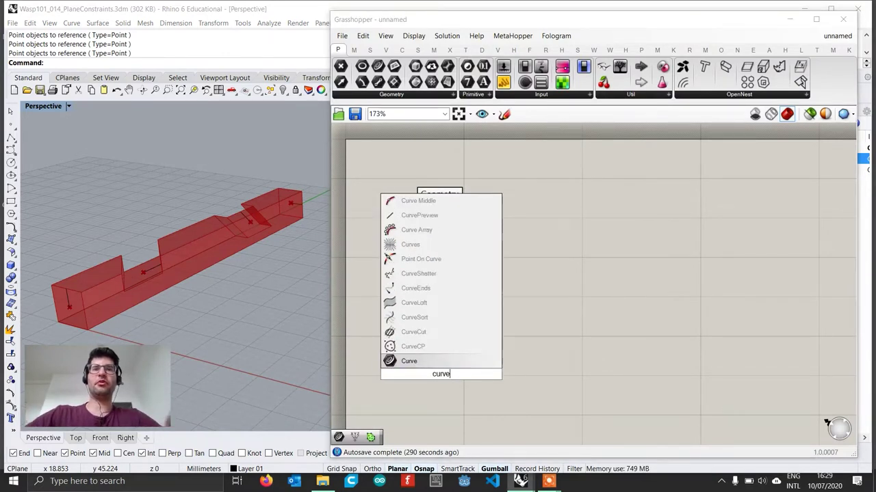
{"action": "key", "text": "Return"}
{"action": "right_click", "coordinate": [440, 374]}
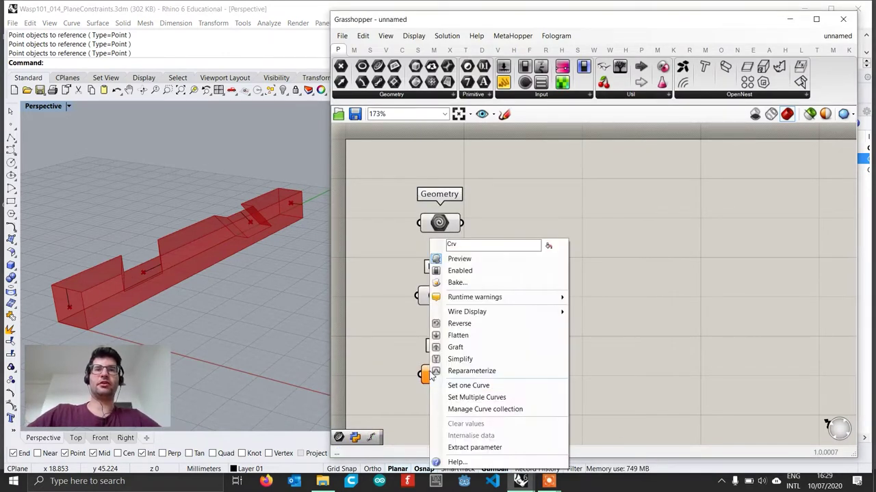
{"action": "left_click", "coordinate": [491, 398]}
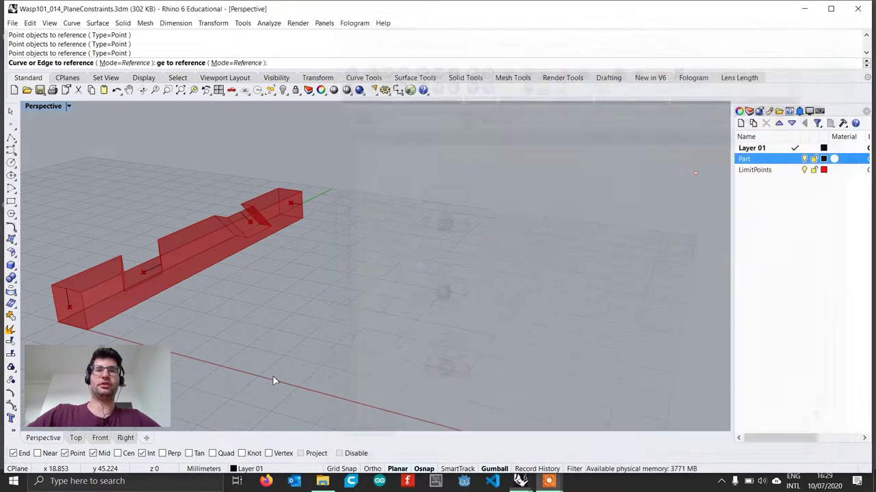
{"action": "left_click", "coordinate": [67, 306]}
{"action": "left_click", "coordinate": [160, 265]}
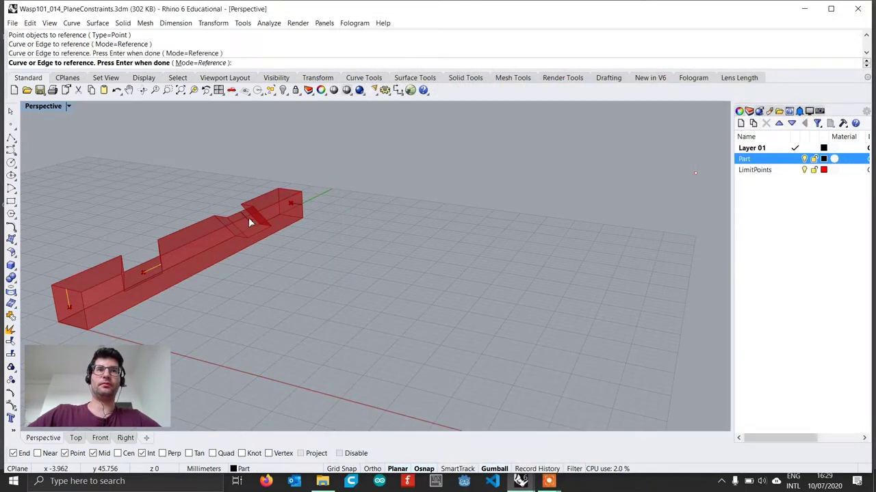
{"action": "left_click", "coordinate": [249, 217]}
{"action": "left_click", "coordinate": [296, 206]}
{"action": "key", "text": "Return"}
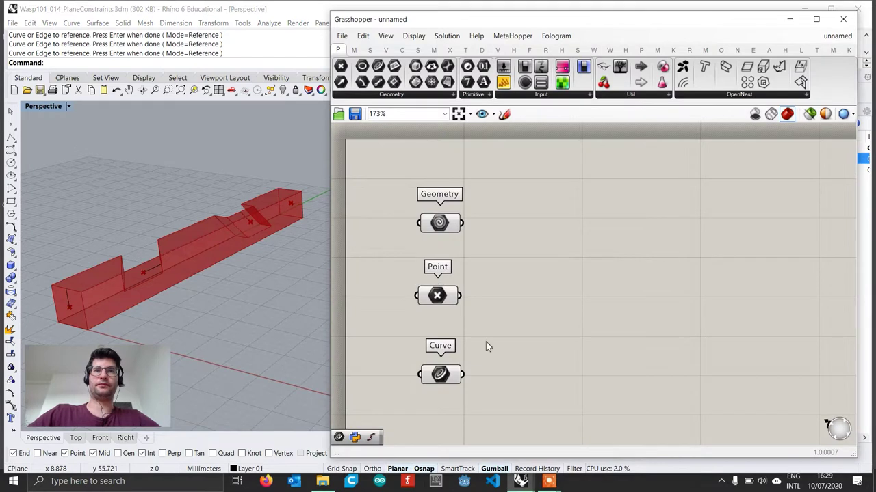
Step: Add a Wasp_Connection From Direction component and wire Geometry to GEO, Point to CEN and Curve to UP
{"action": "mouse_move", "coordinate": [492, 314]}
{"action": "right_mouse_down"}
{"action": "mouse_move", "coordinate": [493, 289]}
{"action": "mouse_move", "coordinate": [481, 316]}
{"action": "right_mouse_up"}
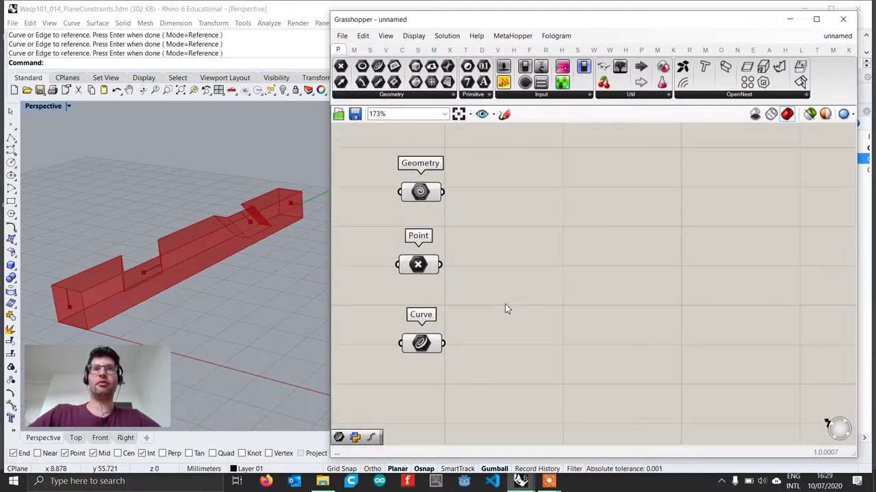
{"action": "left_click", "coordinate": [609, 50]}
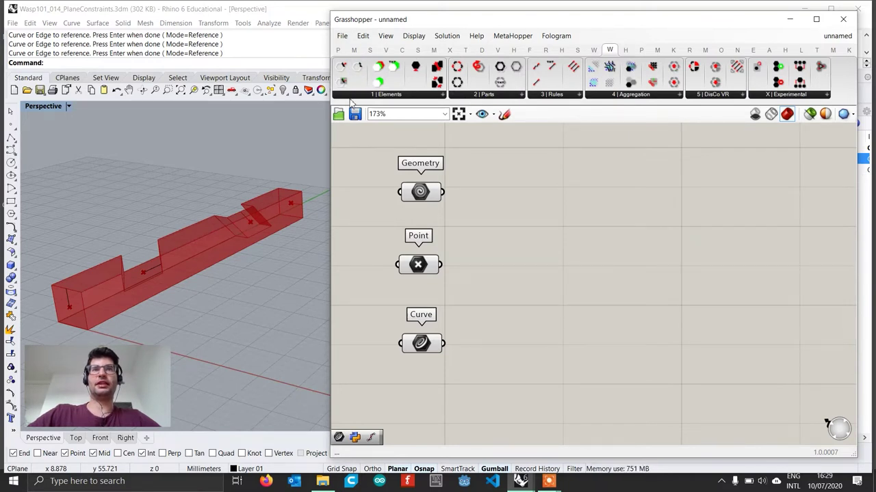
{"action": "left_click", "coordinate": [375, 96]}
{"action": "left_click", "coordinate": [394, 115]}
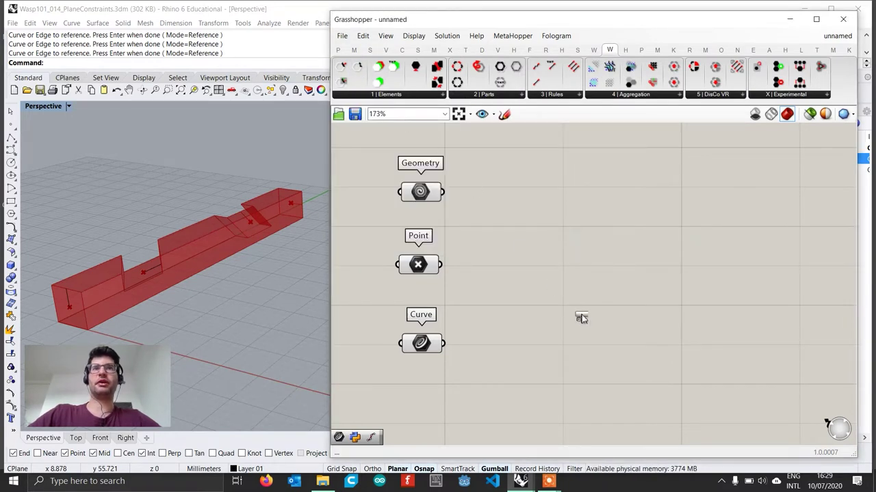
{"action": "left_click", "coordinate": [559, 286]}
{"action": "left_click_drag", "start_coordinate": [443, 192], "coordinate": [512, 264]}
{"action": "left_click_drag", "start_coordinate": [442, 264], "coordinate": [510, 280]}
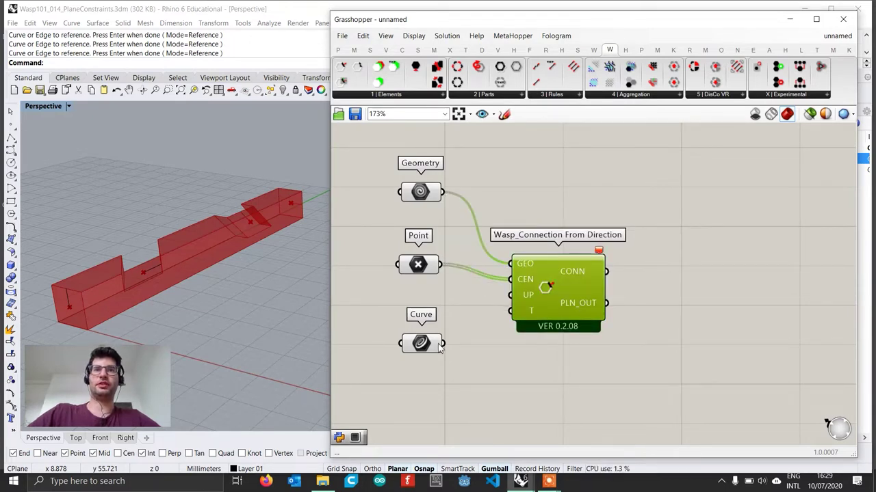
{"action": "left_click_drag", "start_coordinate": [444, 343], "coordinate": [511, 295]}
{"action": "left_click_drag", "start_coordinate": [562, 312], "coordinate": [557, 296]}
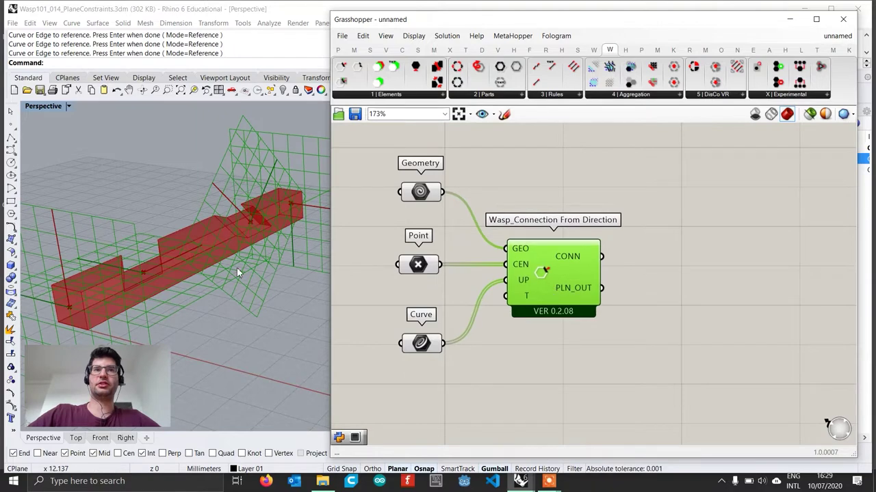
{"action": "right_click_drag", "start_coordinate": [236, 267], "coordinate": [220, 238]}
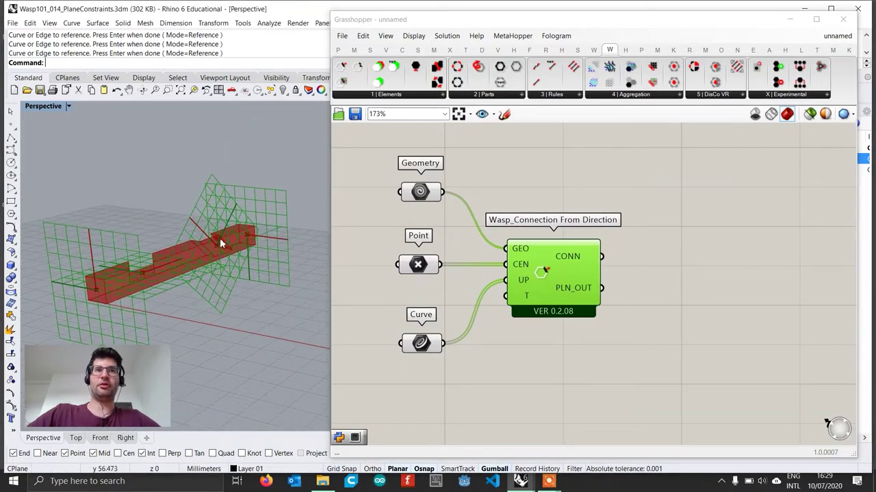
Step: Add a Wasp_Basic Part component and connect a panel containing P to its NAME input
{"action": "scroll", "coordinate": [568, 273], "scroll_direction": "down", "scroll_amount": 2}
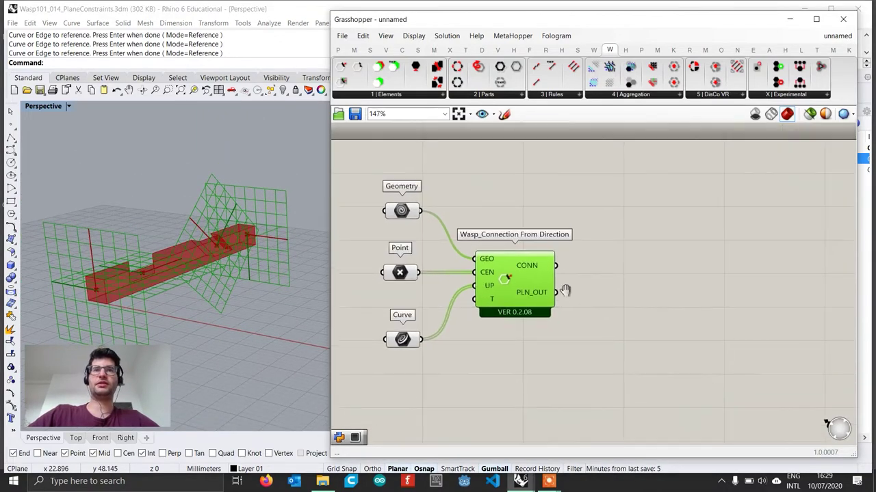
{"action": "left_click", "coordinate": [487, 97]}
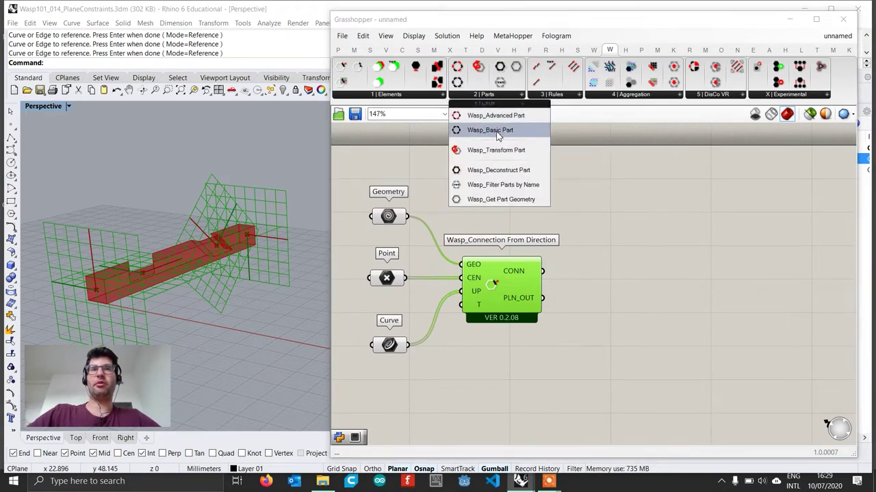
{"action": "left_click_drag", "start_coordinate": [498, 135], "coordinate": [697, 231]}
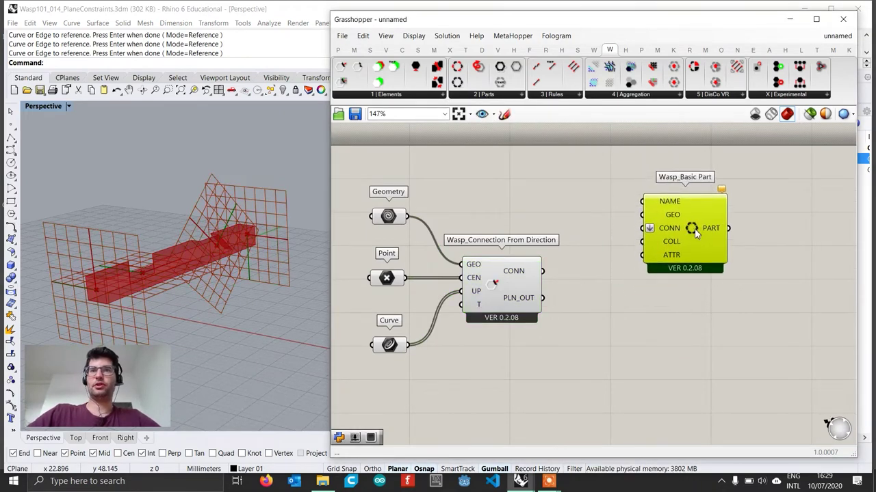
{"action": "double_click", "coordinate": [596, 192]}
{"action": "type", "text": "panel"}
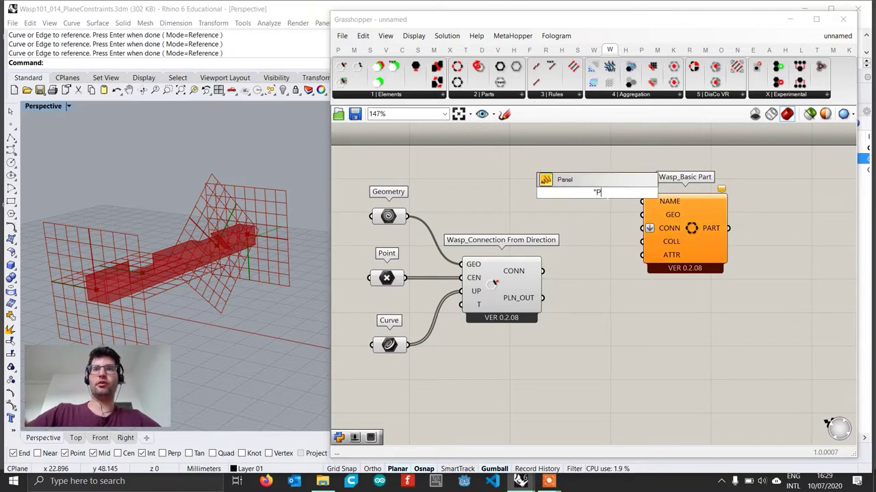
{"action": "key", "text": "Return"}
{"action": "left_click_drag", "start_coordinate": [608, 192], "coordinate": [643, 201]}
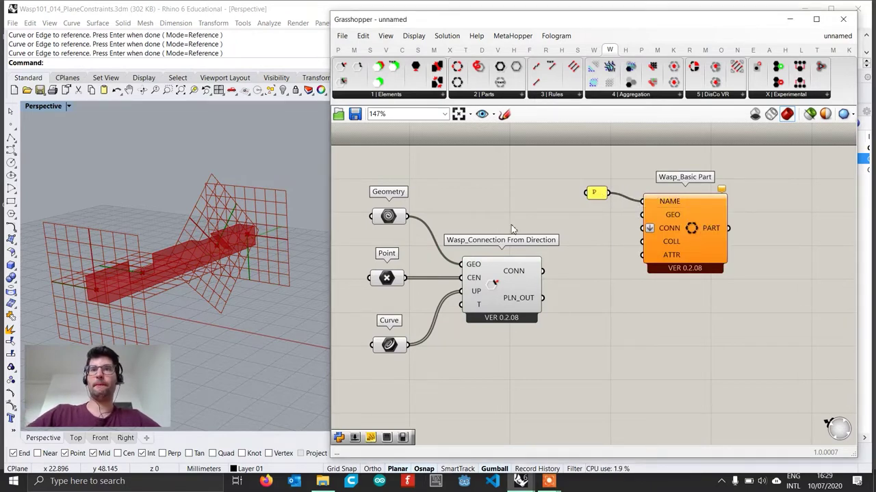
Step: Wire the beam Geometry to the part's GEO input and the CONN output to its CONN input, tidying the component layout
{"action": "left_click_drag", "start_coordinate": [408, 216], "coordinate": [644, 215]}
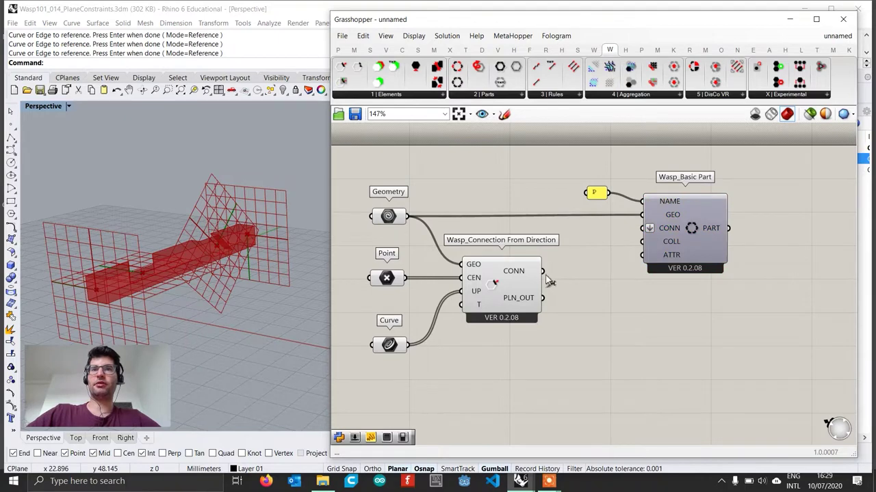
{"action": "left_click_drag", "start_coordinate": [542, 271], "coordinate": [678, 238]}
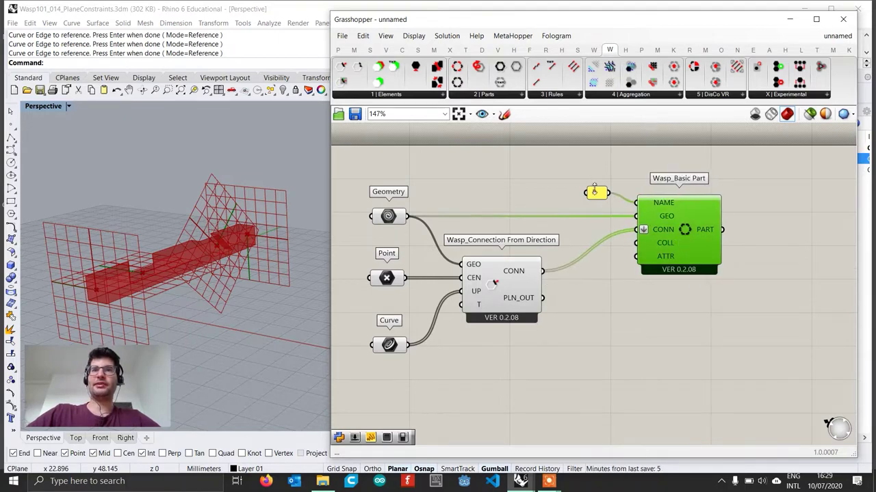
{"action": "left_click_drag", "start_coordinate": [594, 190], "coordinate": [604, 185]}
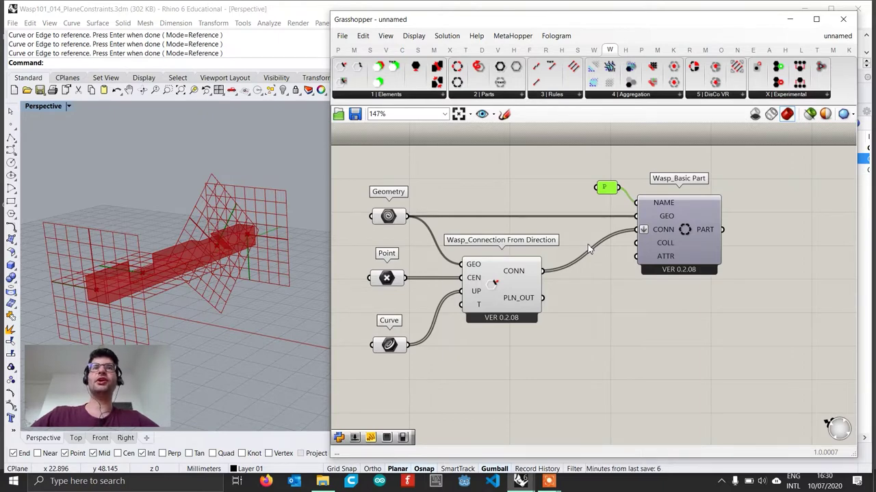
{"action": "left_click", "coordinate": [504, 93]}
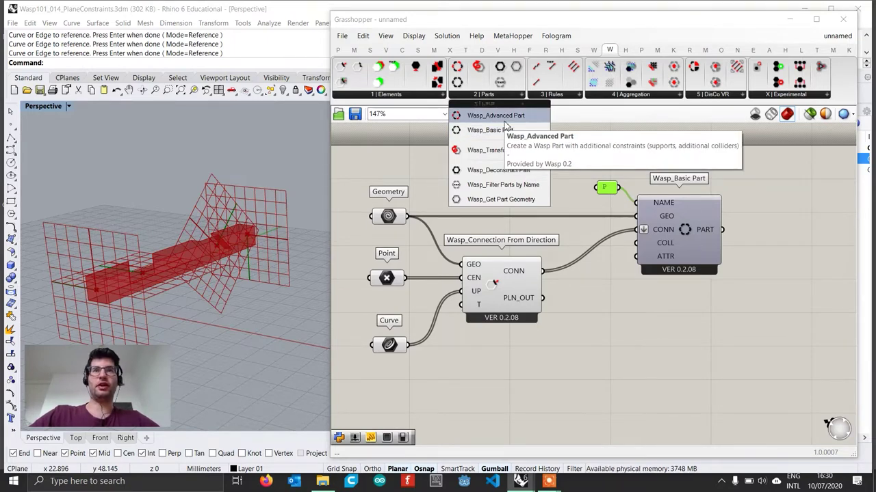
{"action": "left_click", "coordinate": [714, 318]}
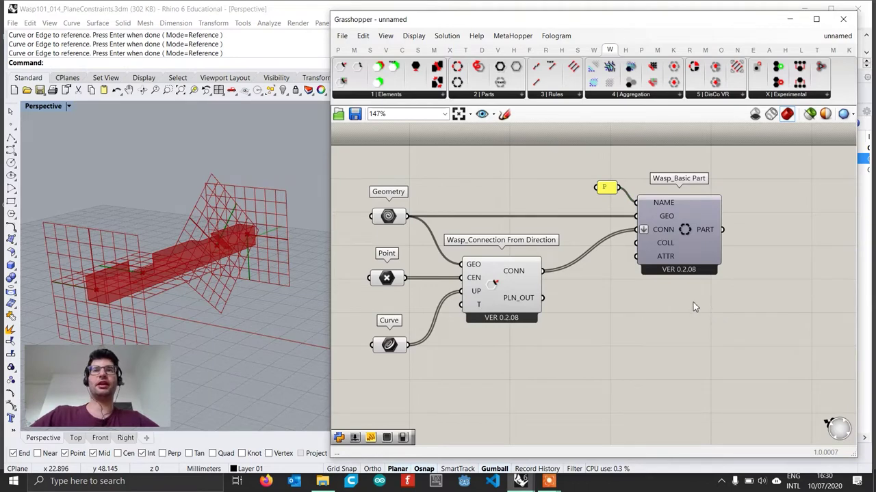
Step: Add a Wasp_Stochastic Aggregation component and wire the Basic Part's PART output to its PART input, aligning the two components
{"action": "scroll", "coordinate": [655, 296], "scroll_direction": "down", "scroll_amount": 2}
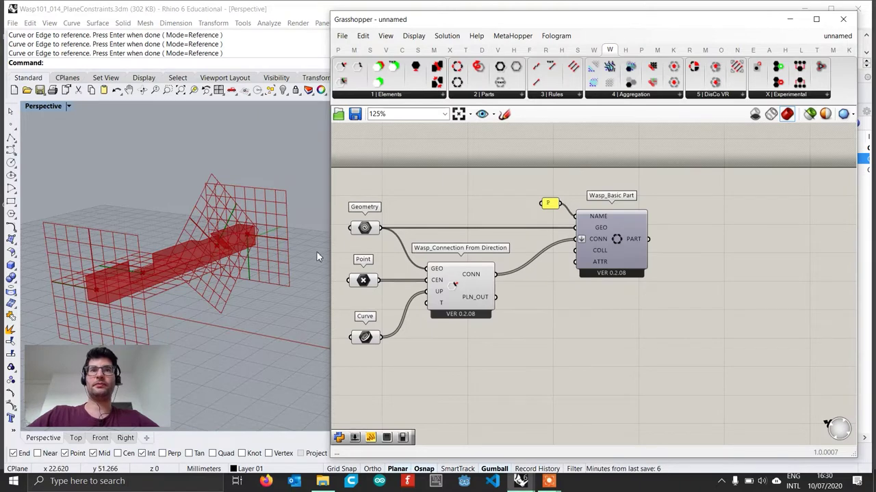
{"action": "left_click_drag", "start_coordinate": [328, 244], "coordinate": [276, 244]}
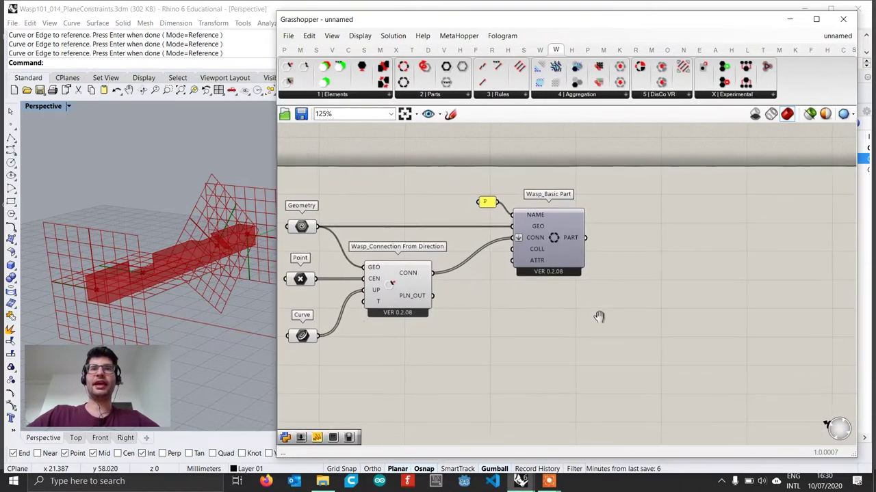
{"action": "left_click", "coordinate": [588, 96]}
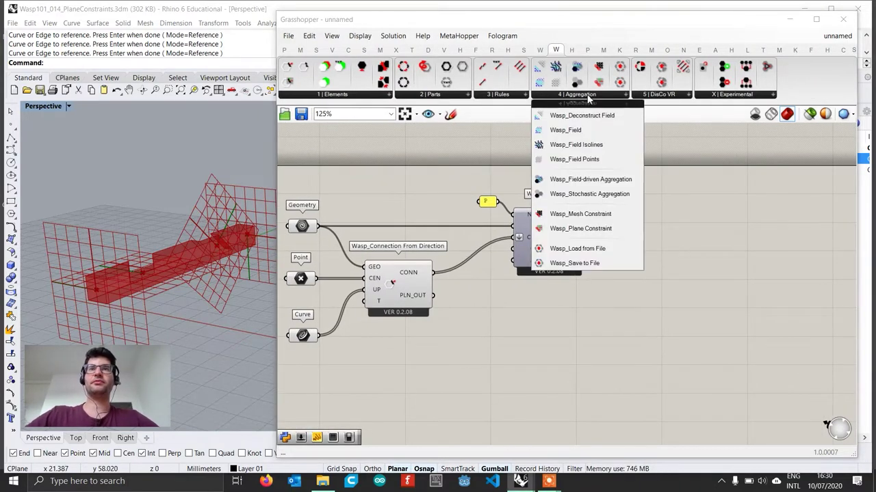
{"action": "left_click", "coordinate": [600, 196]}
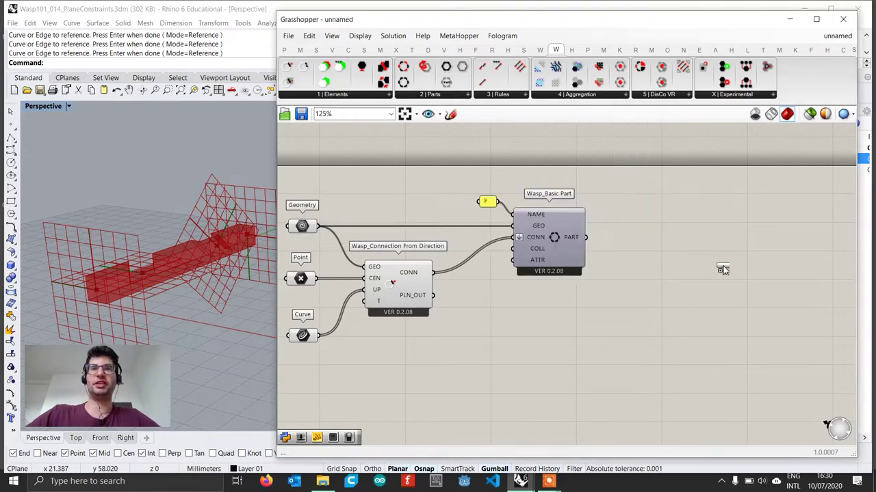
{"action": "left_click", "coordinate": [795, 263]}
{"action": "right_click_drag", "start_coordinate": [635, 294], "coordinate": [495, 284]}
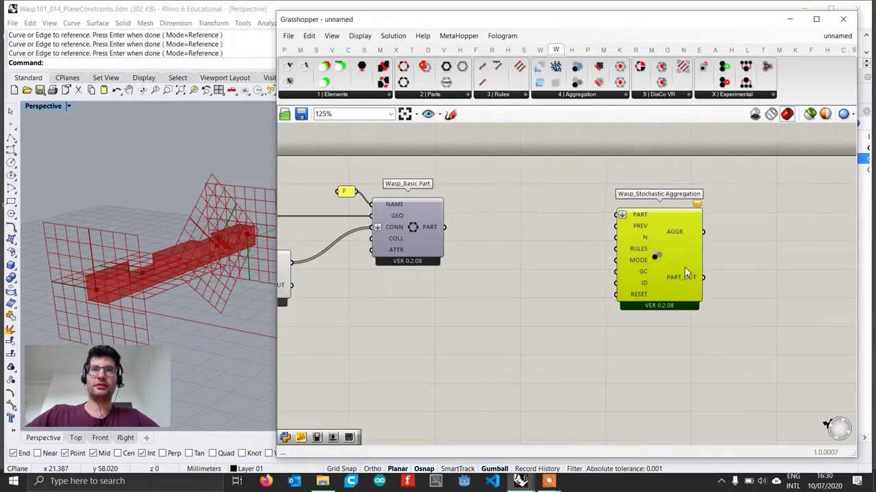
{"action": "left_click_drag", "start_coordinate": [448, 234], "coordinate": [671, 218]}
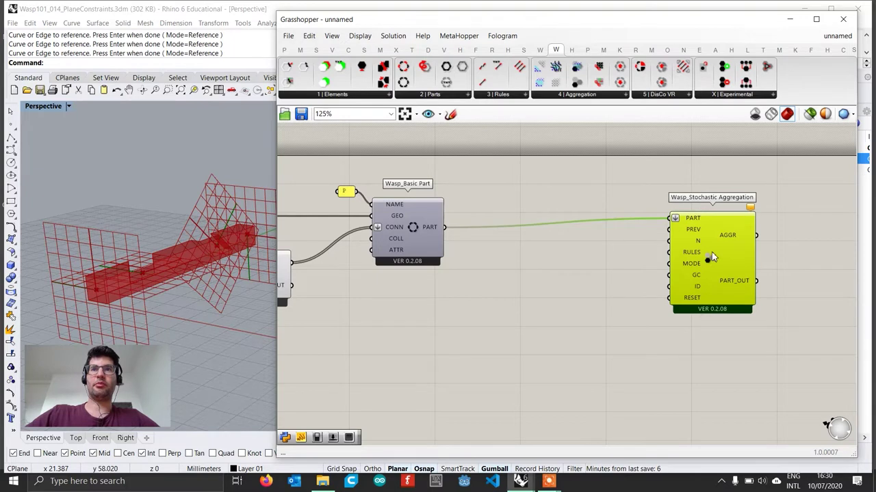
{"action": "left_click_drag", "start_coordinate": [712, 252], "coordinate": [732, 265]}
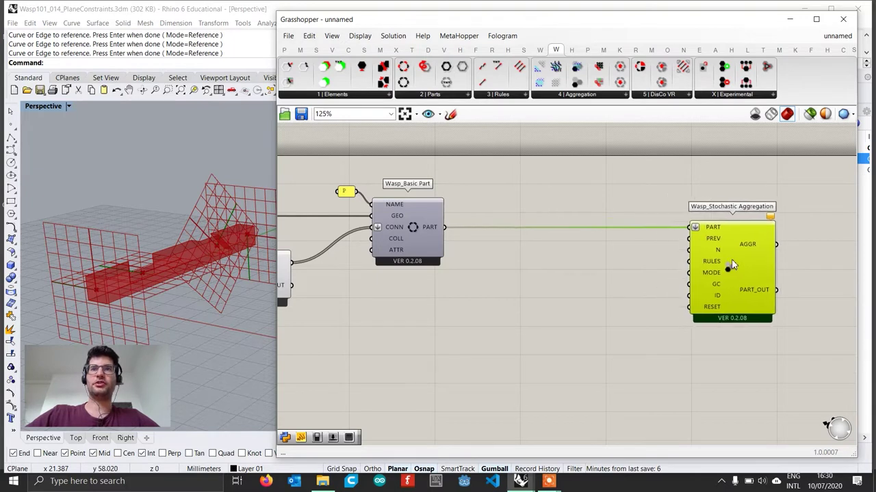
Step: Add a number slider set to 120 and connect it to the aggregation's N input, placing it beside that input
{"action": "double_click", "coordinate": [601, 260]}
{"action": "type", "text": "120"}
{"action": "key", "text": "Return"}
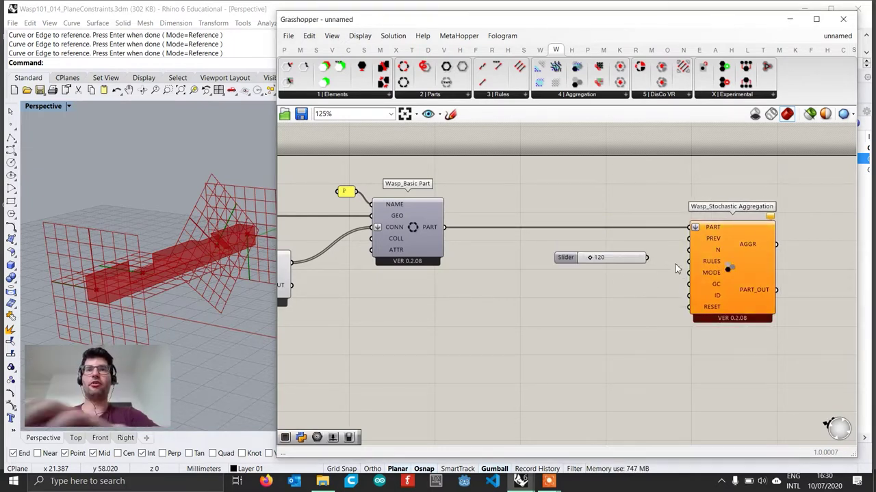
{"action": "left_click_drag", "start_coordinate": [647, 257], "coordinate": [691, 251]}
{"action": "left_click_drag", "start_coordinate": [621, 260], "coordinate": [655, 253]}
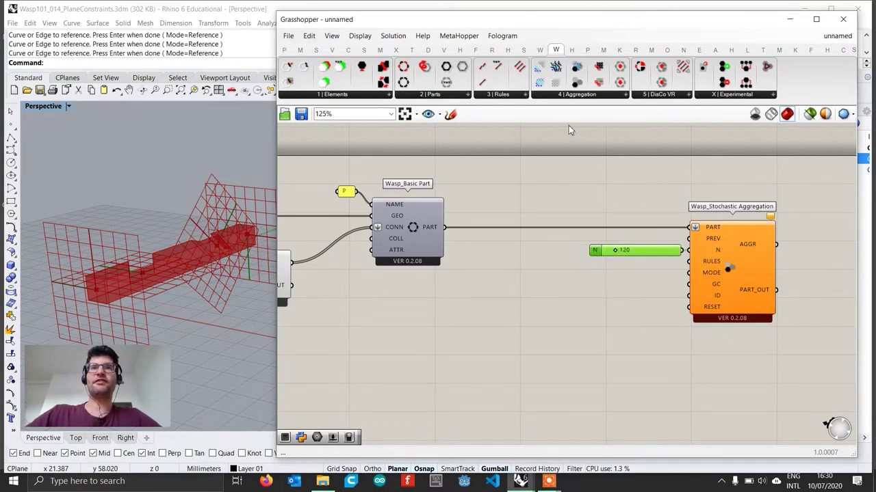
Step: Place a Wasp_Rule From Text component between the Basic Part and the Stochastic Aggregation, below the part wire
{"action": "left_click", "coordinate": [508, 99]}
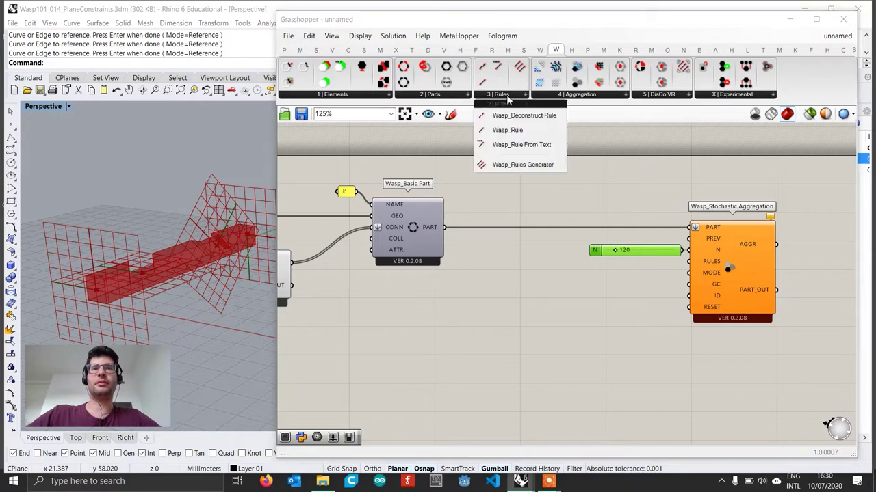
{"action": "left_click", "coordinate": [516, 145]}
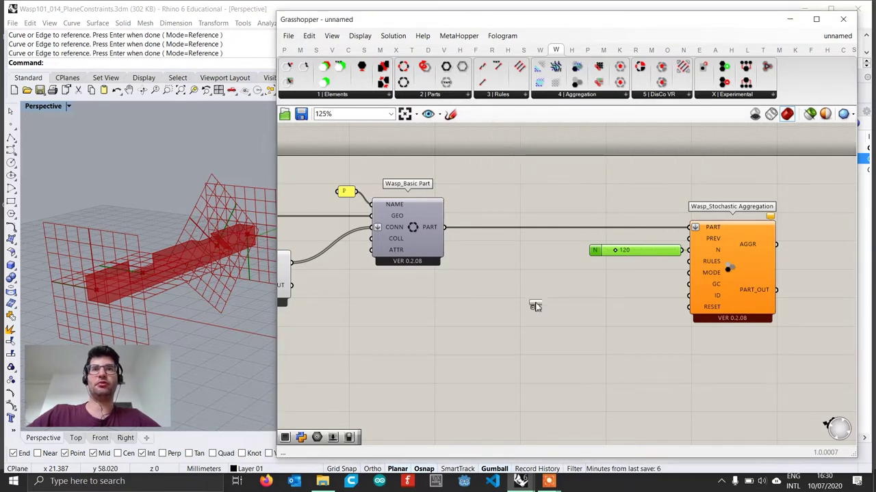
{"action": "left_click", "coordinate": [559, 310]}
{"action": "scroll", "coordinate": [561, 319], "scroll_direction": "up", "scroll_amount": 2}
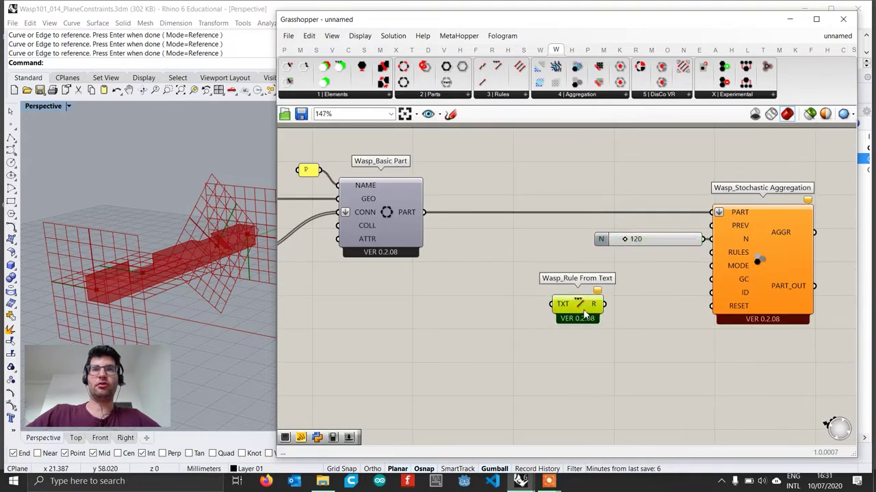
Step: Add a panel beside the Wasp_Rule From Text component and turn off its Multiline Data option
{"action": "double_click", "coordinate": [499, 321]}
{"action": "type", "text": "panel"}
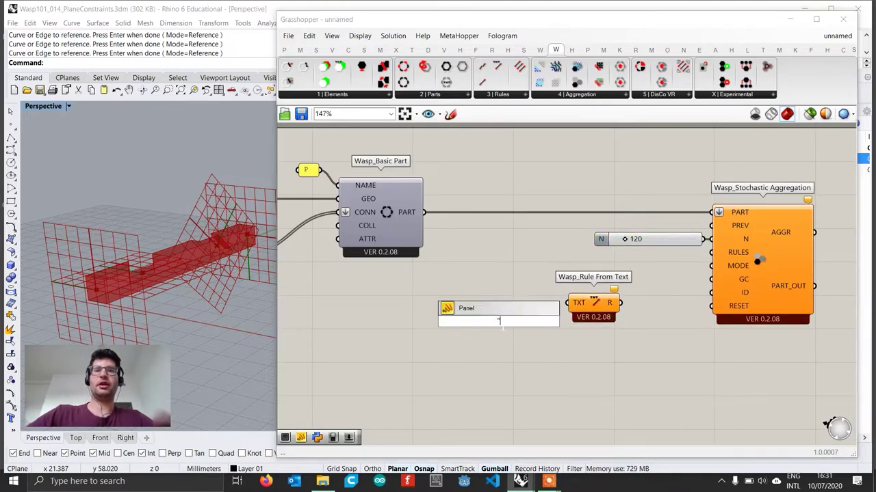
{"action": "key", "text": "Return"}
{"action": "left_click", "coordinate": [490, 316]}
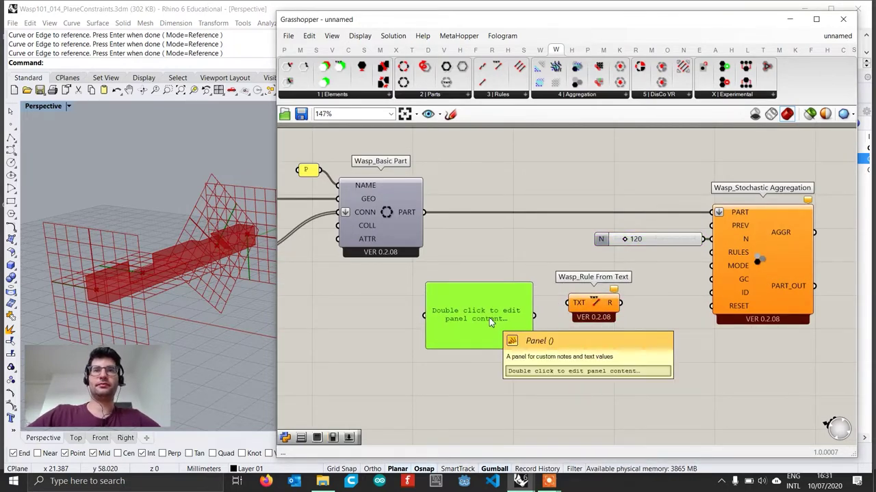
{"action": "right_click", "coordinate": [490, 316]}
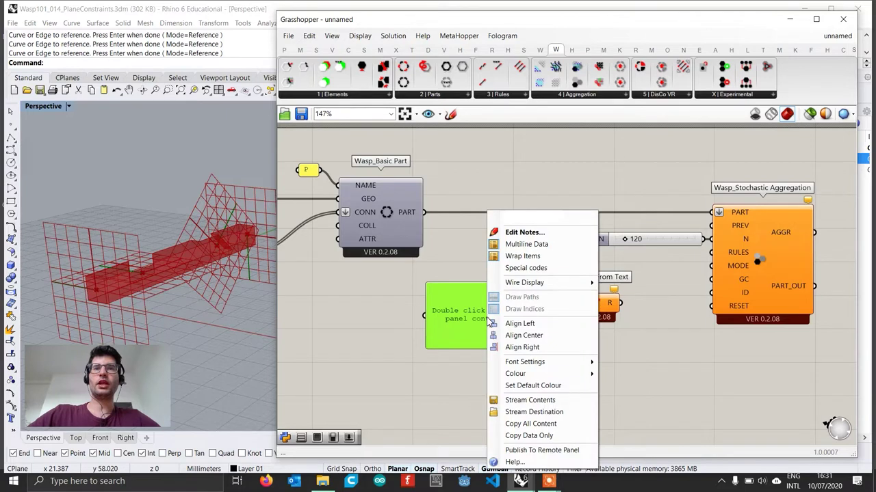
{"action": "left_click", "coordinate": [539, 247]}
Step: Enter the rules P|0_P|3 and P|3_P|0 on separate lines of the new panel
{"action": "double_click", "coordinate": [486, 330]}
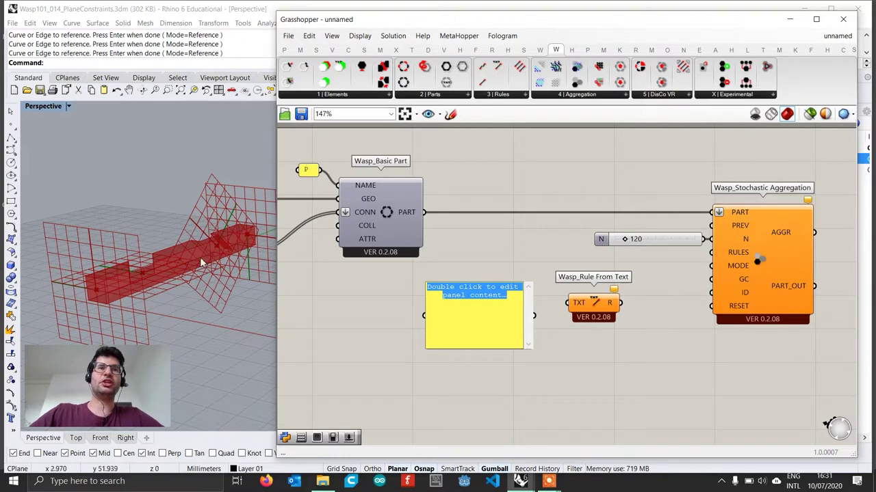
{"action": "type", "text": "P|0_"}
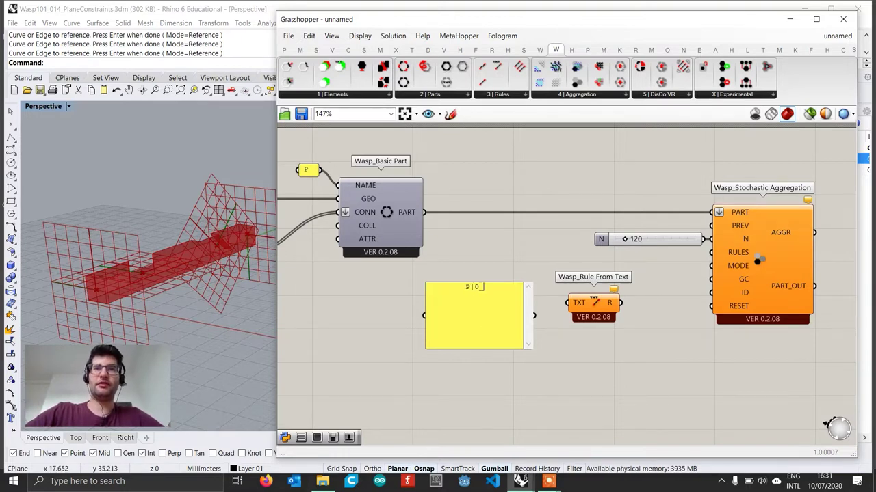
{"action": "type", "text": "P|"}
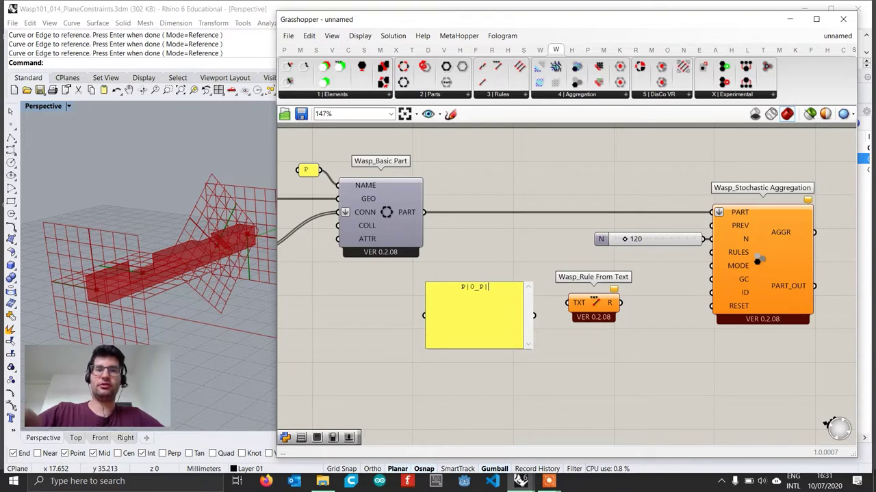
{"action": "type", "text": "3 "}
{"action": "type", "text": "P"}
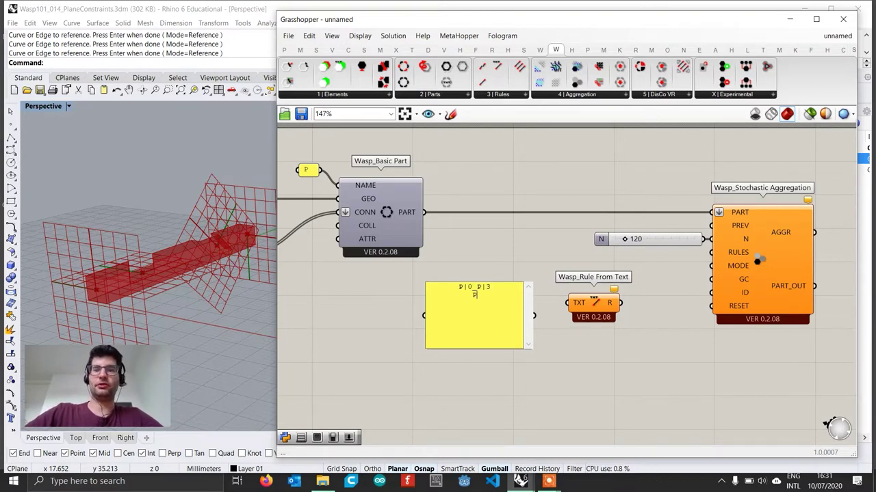
{"action": "type", "text": "|3_P"}
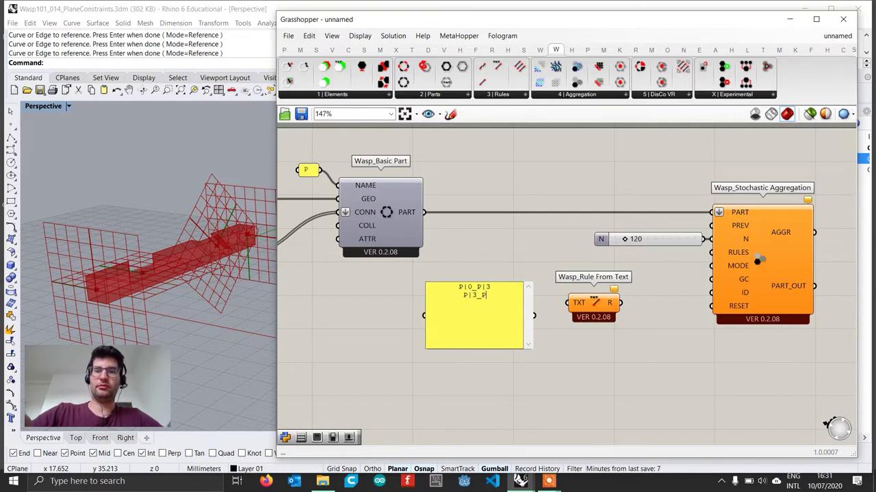
{"action": "type", "text": "|0"}
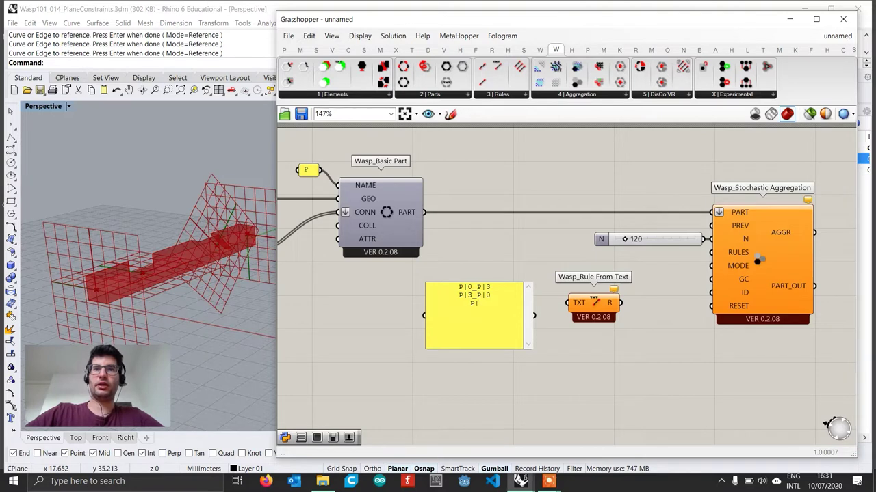
Step: Complete the rules panel with the lines P|1_P|2 and P|2_P|1
{"action": "key", "text": "BackSpace"}
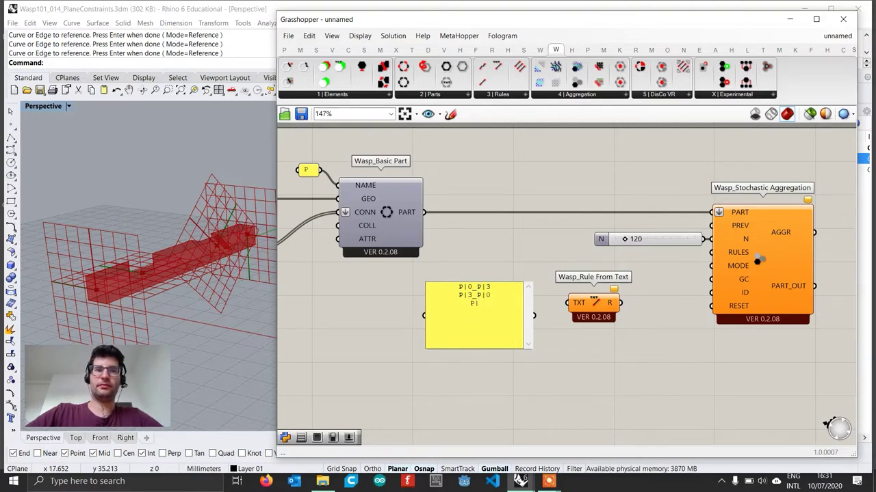
{"action": "key", "text": "BackSpace"}
{"action": "type", "text": "1_"}
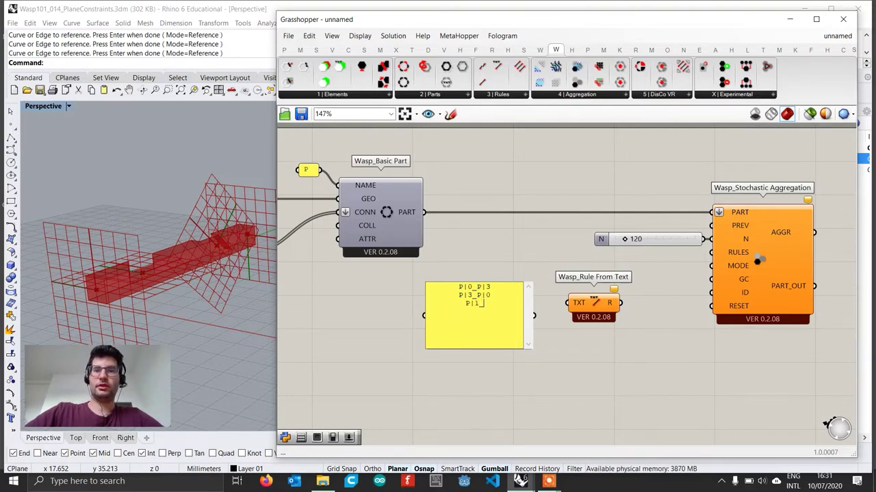
{"action": "type", "text": "P|2"}
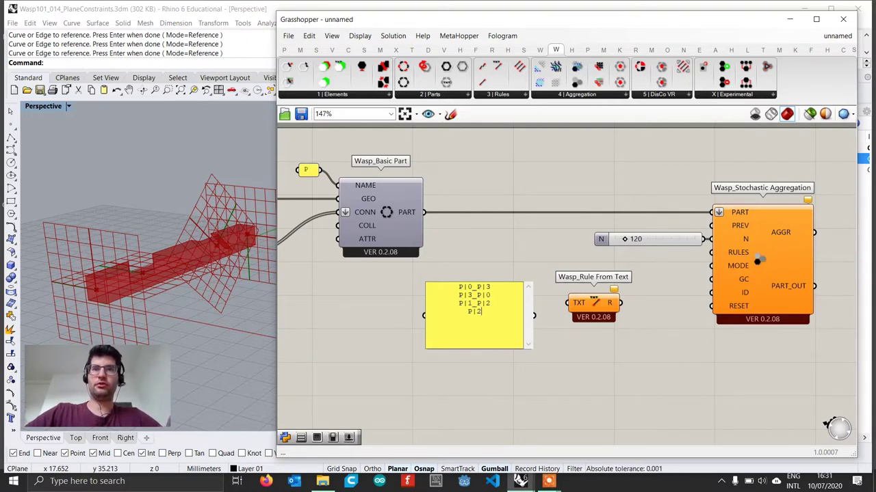
{"action": "type", "text": "_P|"}
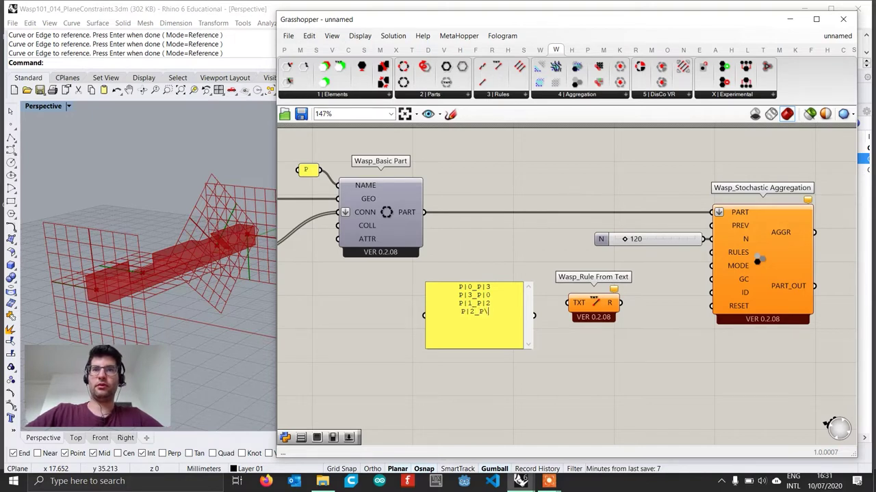
{"action": "key", "text": "BackSpace"}
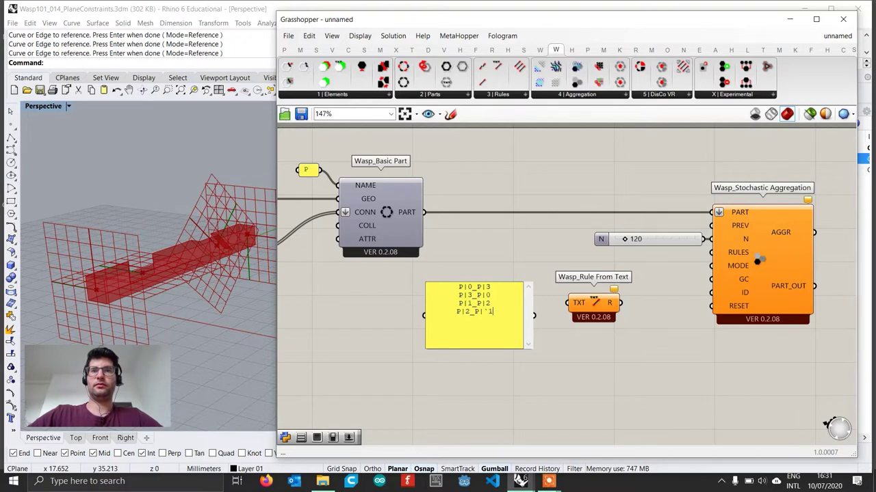
{"action": "key", "text": "BackSpace"}
{"action": "key", "text": "BackSpace"}
{"action": "type", "text": "1"}
{"action": "left_click", "coordinate": [595, 361]}
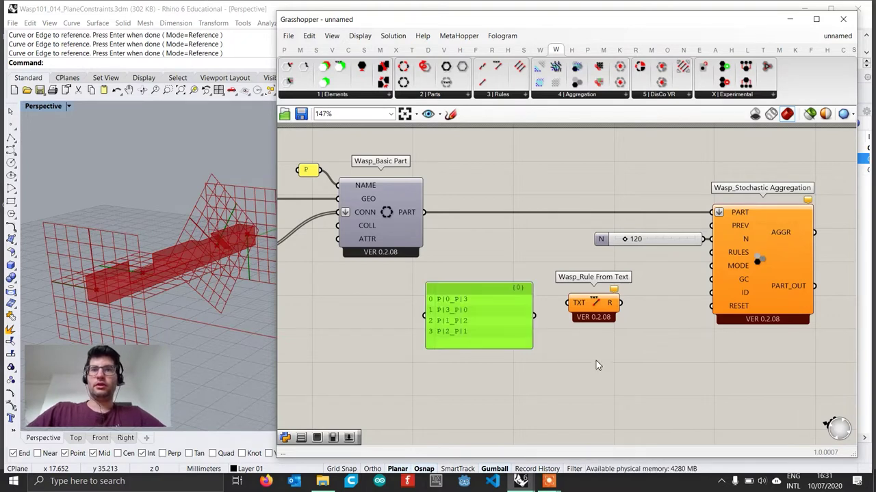
Step: Wire the rules panel to Rule From Text's TXT input and its R output to the aggregation's RULES input
{"action": "left_click_drag", "start_coordinate": [534, 315], "coordinate": [710, 252]}
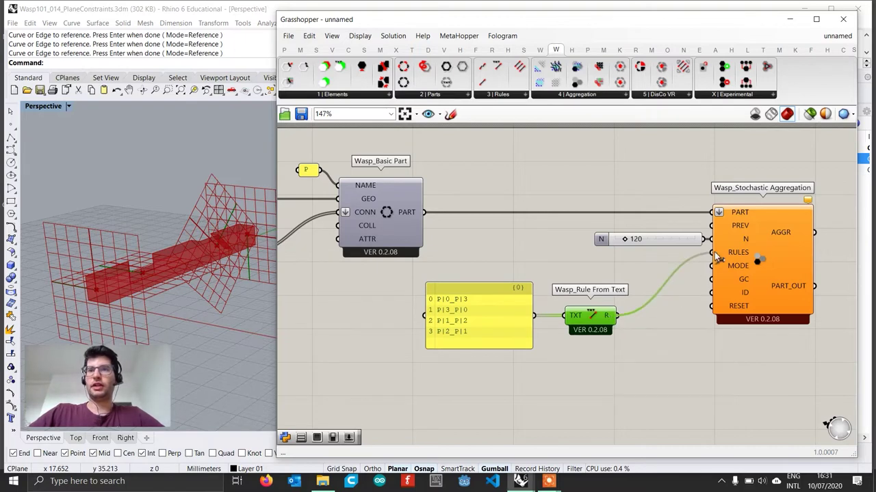
{"action": "scroll", "coordinate": [677, 309], "scroll_direction": "down", "scroll_amount": 2}
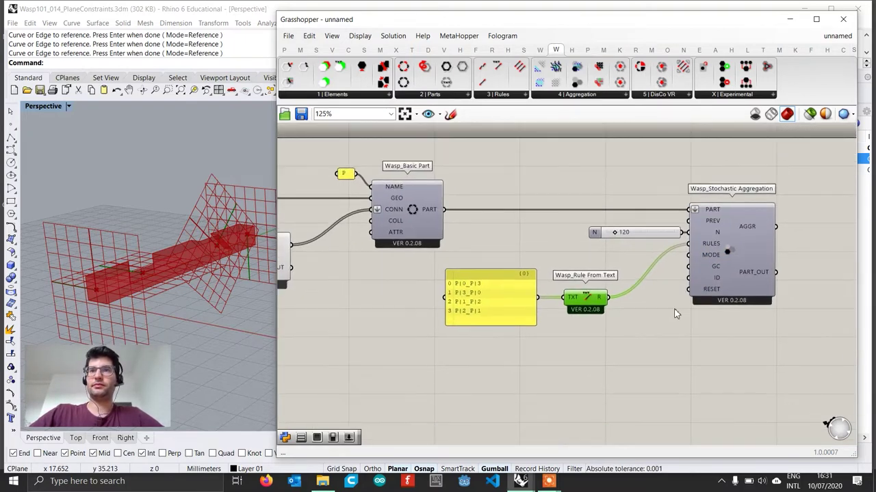
Step: Add a Button component, connect it to the aggregation's RESET input and place it beside that input
{"action": "scroll", "coordinate": [665, 336], "scroll_direction": "up", "scroll_amount": 2}
{"action": "double_click", "coordinate": [665, 337]}
{"action": "type", "text": "b"}
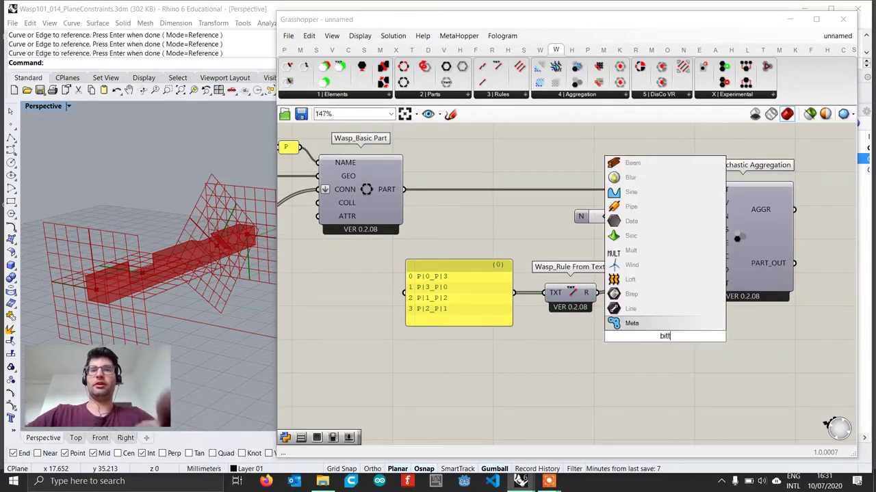
{"action": "type", "text": "utton"}
{"action": "key", "text": "Return"}
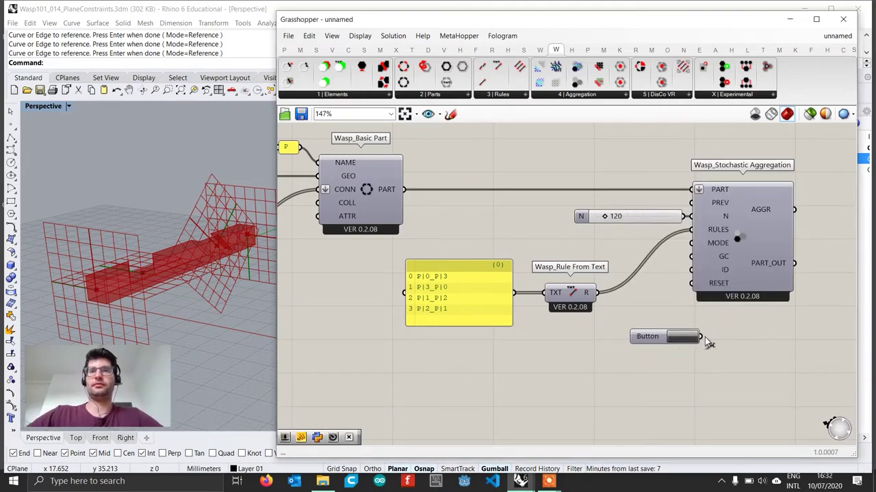
{"action": "left_click_drag", "start_coordinate": [700, 335], "coordinate": [705, 293]}
{"action": "left_click_drag", "start_coordinate": [655, 339], "coordinate": [640, 288]}
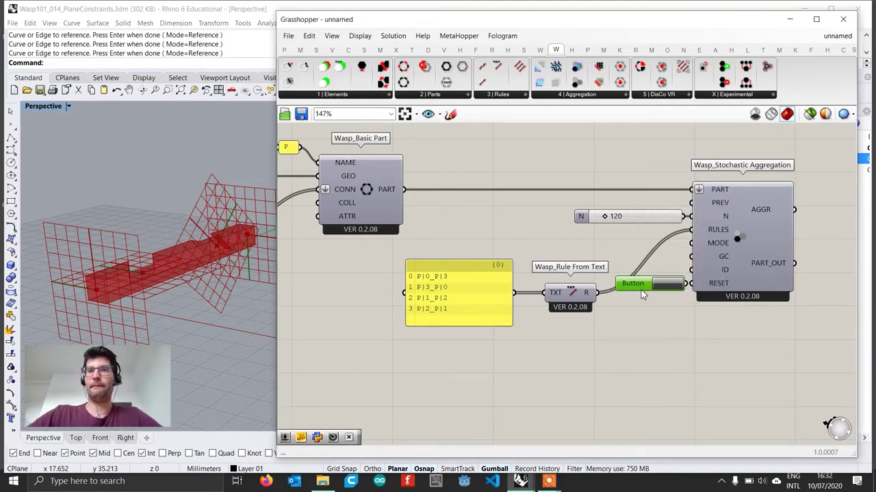
Step: Shift the Stochastic Aggregation together with its slider and button farther from the rule components
{"action": "scroll", "coordinate": [640, 292], "scroll_direction": "down", "scroll_amount": 2}
{"action": "right_click_drag", "start_coordinate": [813, 340], "coordinate": [753, 333]}
{"action": "left_click_drag", "start_coordinate": [752, 333], "coordinate": [596, 217]}
{"action": "left_click_drag", "start_coordinate": [661, 242], "coordinate": [688, 242]}
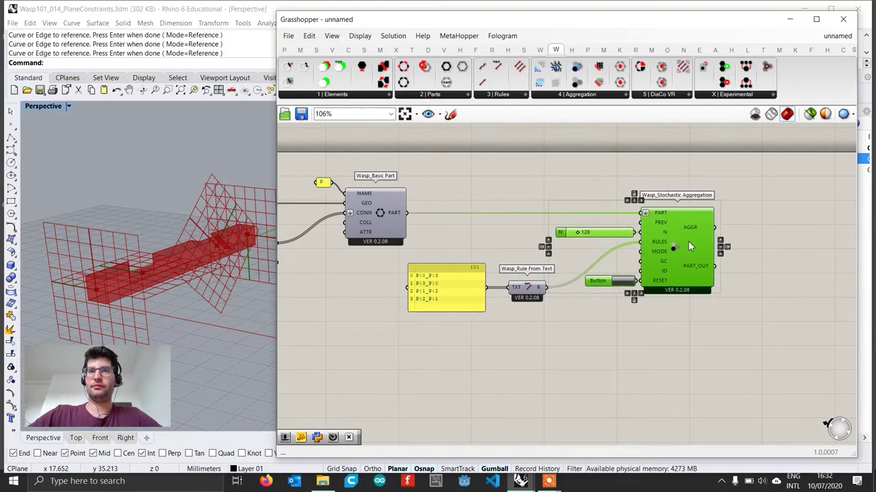
{"action": "left_click", "coordinate": [791, 278]}
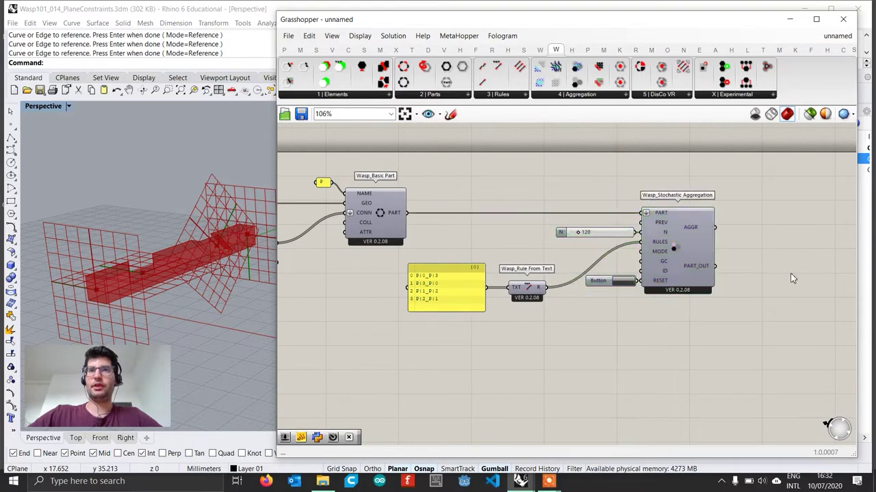
Step: Add a Wasp_Get Part Geometry component beside the Stochastic Aggregation and wire the aggregation's PART_OUT output to its PART input
{"action": "left_click", "coordinate": [438, 99]}
{"action": "left_click", "coordinate": [447, 199]}
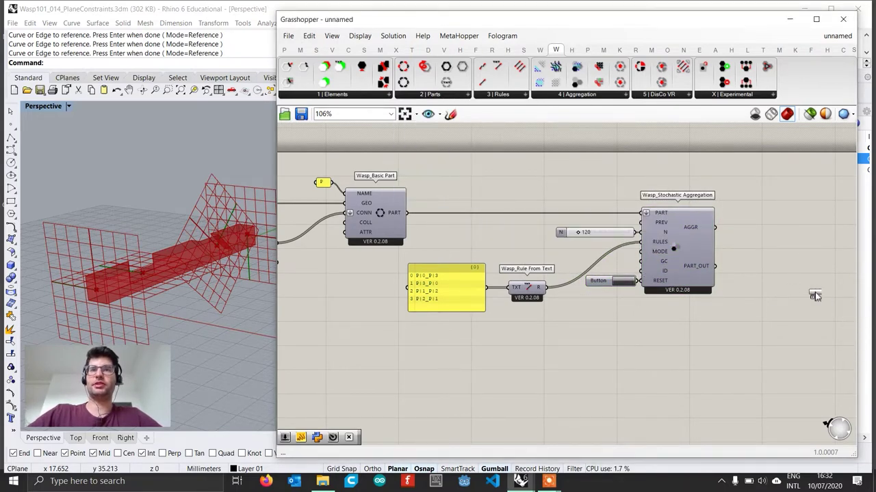
{"action": "left_click", "coordinate": [814, 294]}
{"action": "scroll", "coordinate": [812, 297], "scroll_direction": "up", "scroll_amount": 1}
{"action": "right_click_drag", "start_coordinate": [800, 301], "coordinate": [686, 307]}
{"action": "mouse_move", "coordinate": [586, 266]}
{"action": "left_mouse_down"}
{"action": "mouse_move", "coordinate": [708, 298]}
{"action": "mouse_move", "coordinate": [686, 301]}
{"action": "mouse_move", "coordinate": [585, 265]}
{"action": "left_mouse_up"}
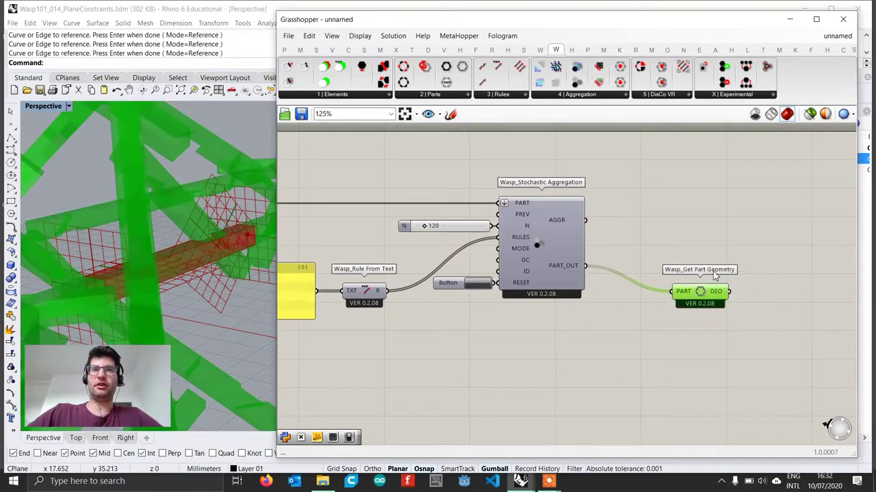
{"action": "left_click_drag", "start_coordinate": [700, 293], "coordinate": [704, 254]}
{"action": "scroll", "coordinate": [223, 252], "scroll_direction": "down", "scroll_amount": 5}
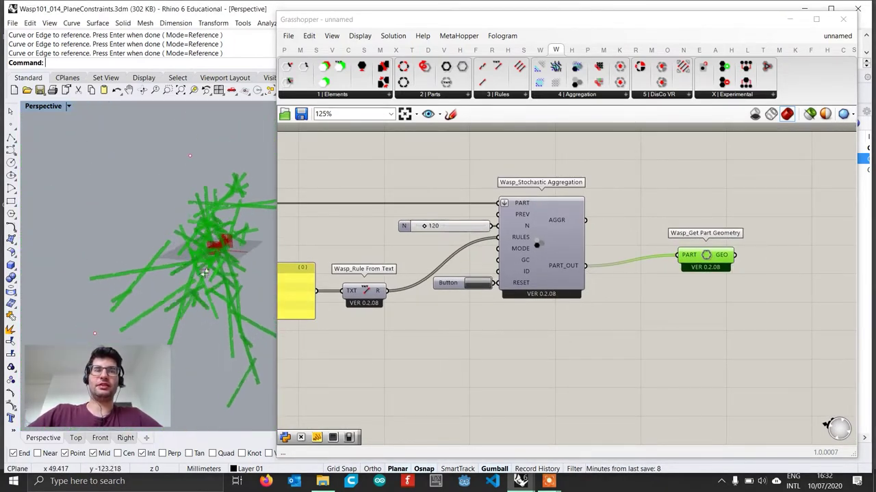
{"action": "right_click_drag", "start_coordinate": [221, 227], "coordinate": [206, 295]}
{"action": "left_click", "coordinate": [685, 347]}
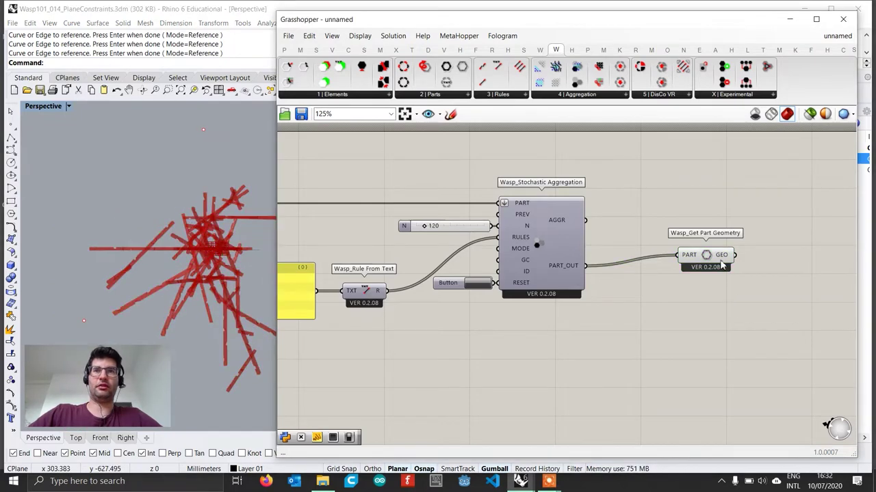
{"action": "scroll", "coordinate": [723, 260], "scroll_direction": "up", "scroll_amount": 1}
{"action": "left_click_drag", "start_coordinate": [710, 257], "coordinate": [650, 270]}
Step: Add a Custom Preview component after Get Part Geometry and wire the GEO output to its G input
{"action": "double_click", "coordinate": [731, 305]}
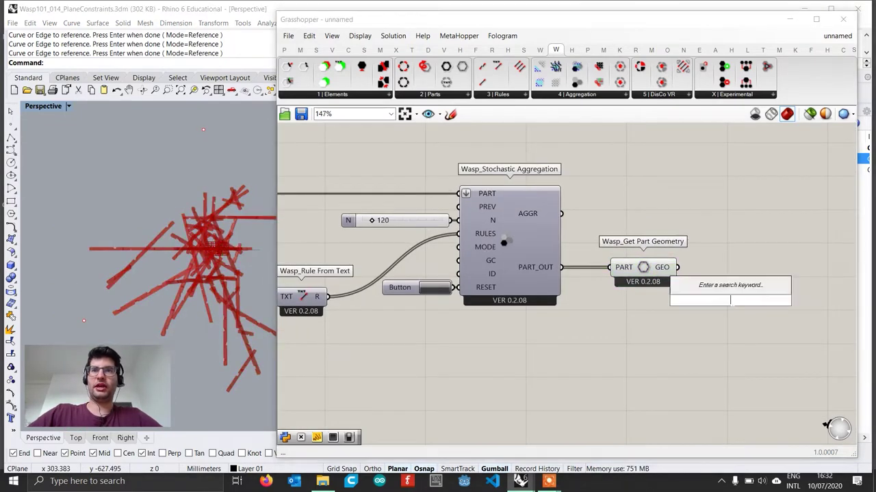
{"action": "type", "text": "cus"}
{"action": "key", "text": "Up"}
{"action": "key", "text": "Up"}
{"action": "key", "text": "Up"}
{"action": "key", "text": "Up"}
{"action": "key", "text": "Up"}
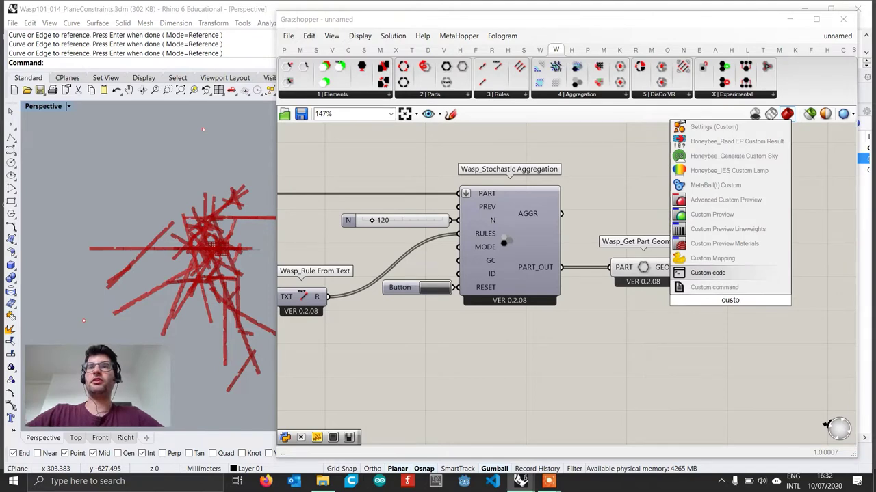
{"action": "key", "text": "Return"}
{"action": "scroll", "coordinate": [732, 304], "scroll_direction": "up", "scroll_amount": 1}
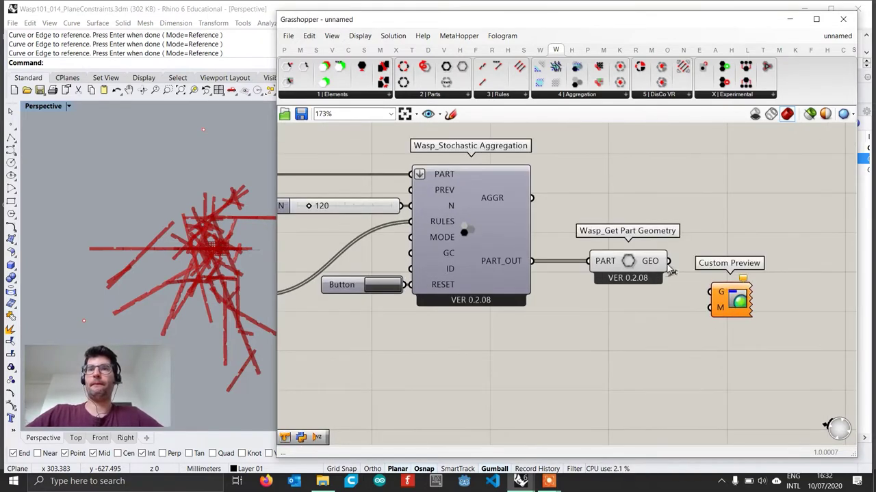
{"action": "left_click_drag", "start_coordinate": [669, 261], "coordinate": [793, 272]}
Step: Add a Colour Swatch wired to Custom Preview's M input and set its colour to bright green with hue 94°
{"action": "double_click", "coordinate": [708, 308]}
{"action": "type", "text": "swa"}
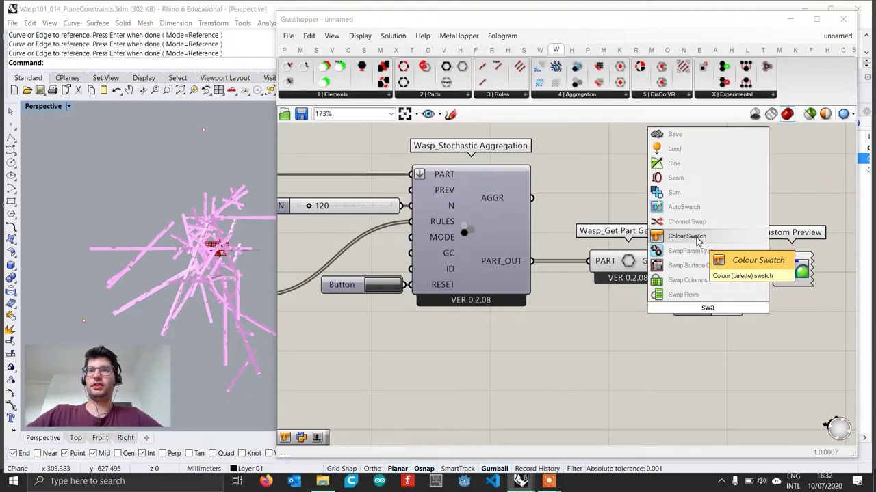
{"action": "left_click", "coordinate": [687, 236]}
{"action": "left_click_drag", "start_coordinate": [729, 308], "coordinate": [774, 276]}
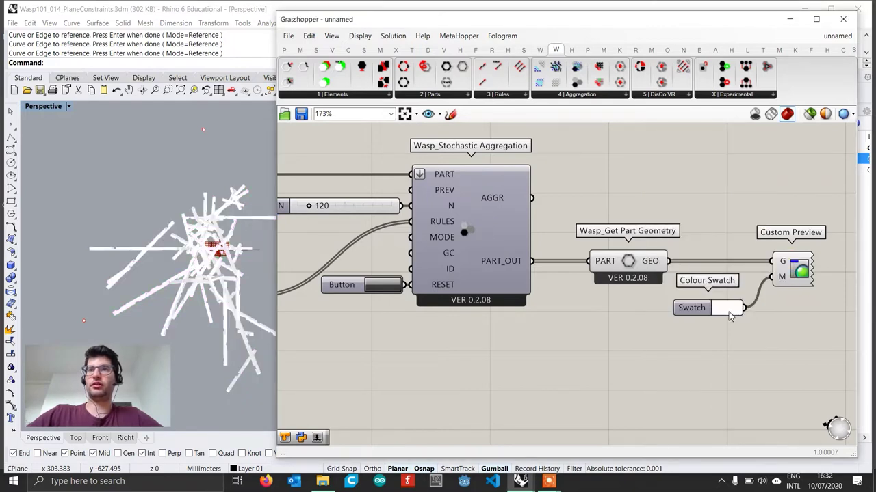
{"action": "left_click", "coordinate": [719, 306]}
{"action": "left_click_drag", "start_coordinate": [759, 402], "coordinate": [777, 402]}
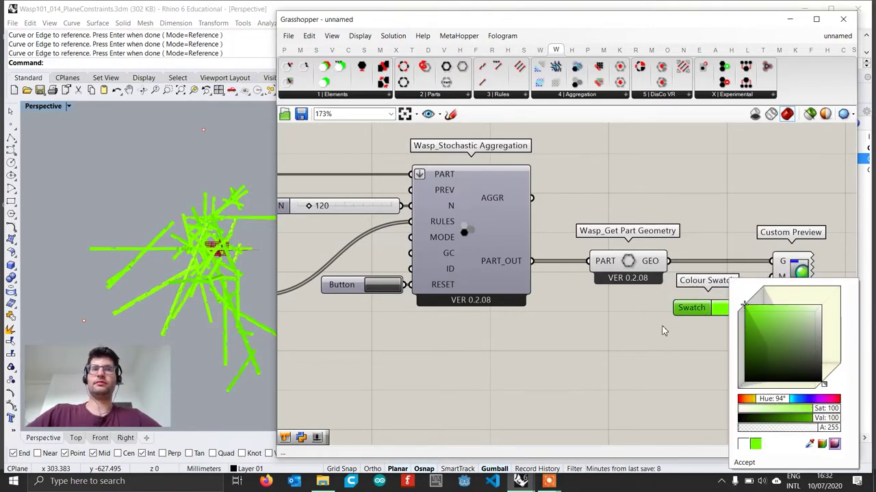
Step: Close the colour picker and turn off the Get Part Geometry component's own preview
{"action": "scroll", "coordinate": [580, 291], "scroll_direction": "down", "scroll_amount": 2}
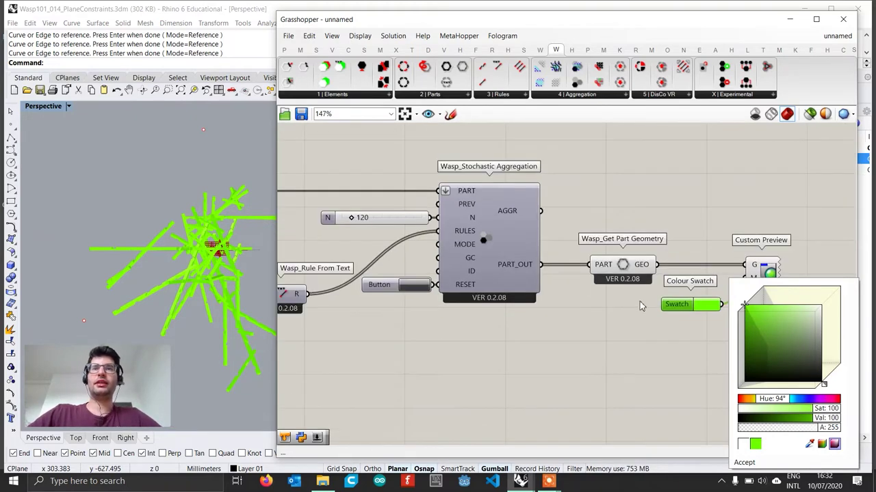
{"action": "left_click", "coordinate": [604, 280]}
{"action": "right_click", "coordinate": [614, 191]}
{"action": "left_click", "coordinate": [635, 208]}
{"action": "right_click_drag", "start_coordinate": [172, 305], "coordinate": [201, 274]}
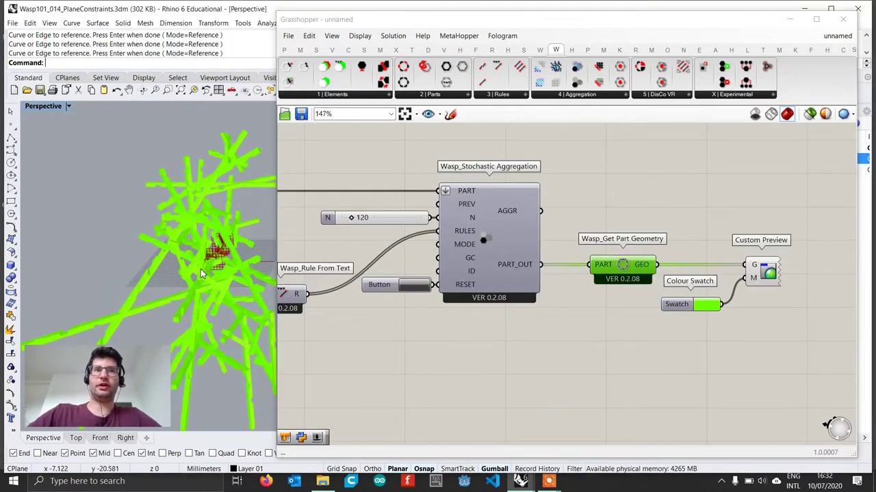
Step: Raise the aggregation's N slider to 372 parts and view the enlarged aggregation from several angles
{"action": "right_click_drag", "start_coordinate": [473, 287], "coordinate": [579, 321]}
{"action": "scroll", "coordinate": [463, 252], "scroll_direction": "up", "scroll_amount": 2}
{"action": "left_click_drag", "start_coordinate": [463, 253], "coordinate": [485, 251]}
{"action": "left_click", "coordinate": [169, 284]}
{"action": "right_click_drag", "start_coordinate": [170, 284], "coordinate": [102, 253]}
{"action": "scroll", "coordinate": [102, 253], "scroll_direction": "down", "scroll_amount": 4}
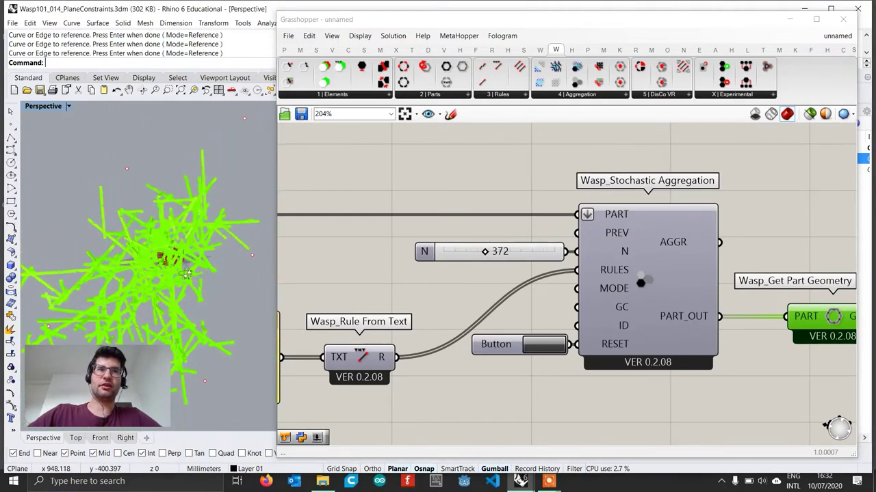
{"action": "right_click_drag", "start_coordinate": [160, 260], "coordinate": [237, 255]}
Step: Reset the aggregation several times to generate new random variations, and shift the Button slightly away from the RESET input
{"action": "left_click", "coordinate": [556, 361]}
{"action": "left_click", "coordinate": [550, 349]}
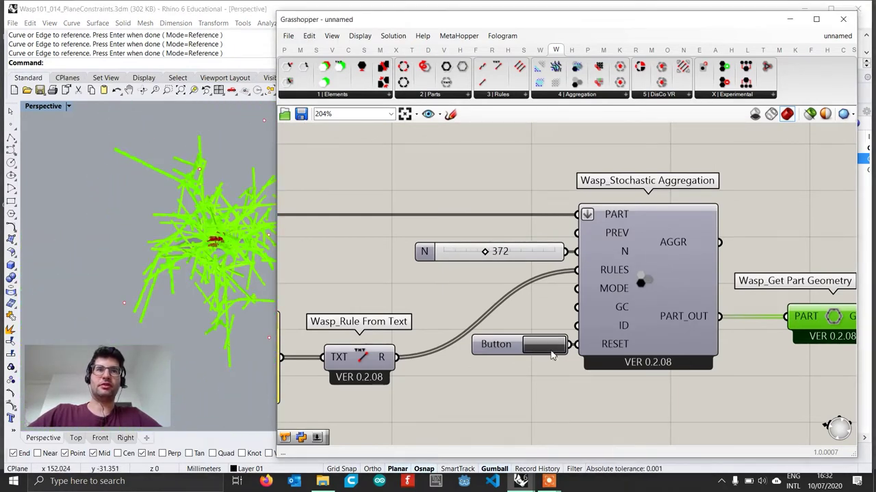
{"action": "left_click", "coordinate": [547, 353]}
{"action": "right_click_drag", "start_coordinate": [186, 172], "coordinate": [213, 176]}
{"action": "scroll", "coordinate": [245, 236], "scroll_direction": "up", "scroll_amount": 4}
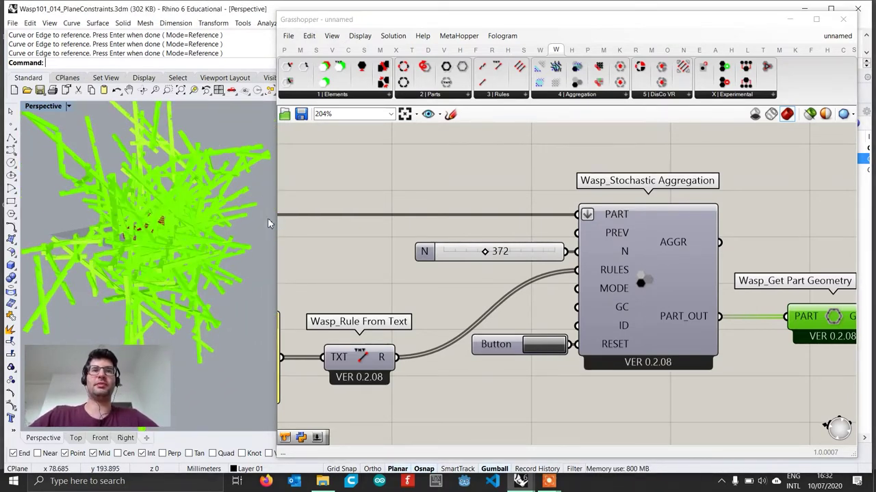
{"action": "left_click", "coordinate": [513, 349]}
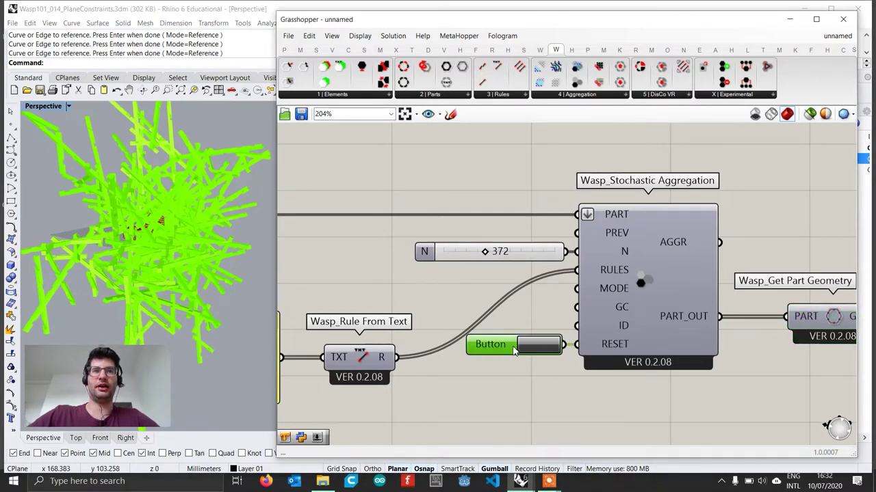
Step: Add a Construct Point component in the empty canvas area below the rules panel
{"action": "scroll", "coordinate": [514, 350], "scroll_direction": "down", "scroll_amount": 3}
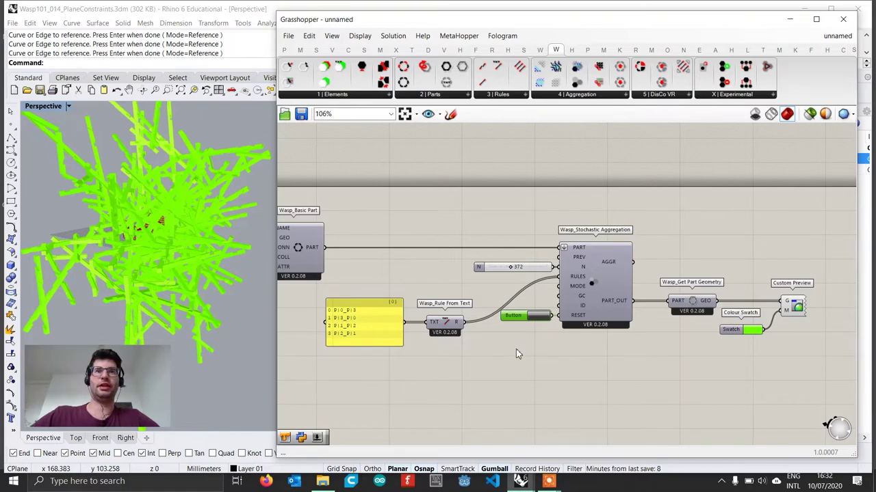
{"action": "right_click_drag", "start_coordinate": [581, 287], "coordinate": [660, 217]}
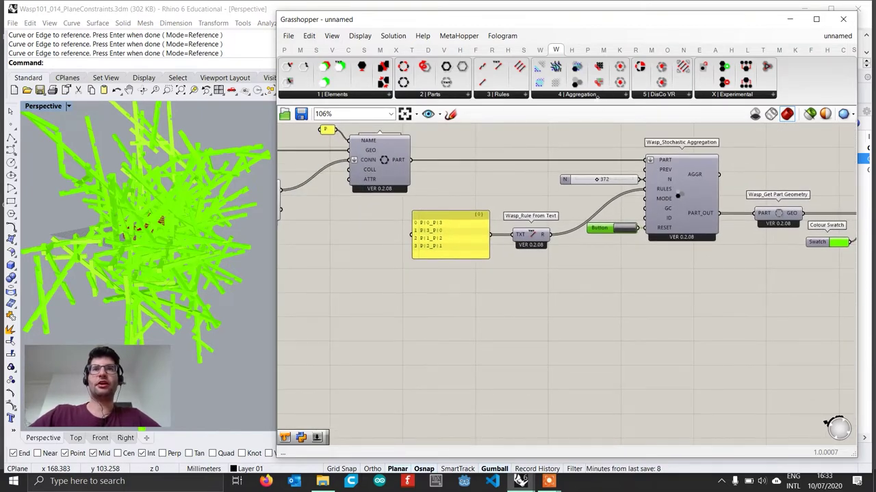
{"action": "right_click_drag", "start_coordinate": [527, 309], "coordinate": [576, 299]}
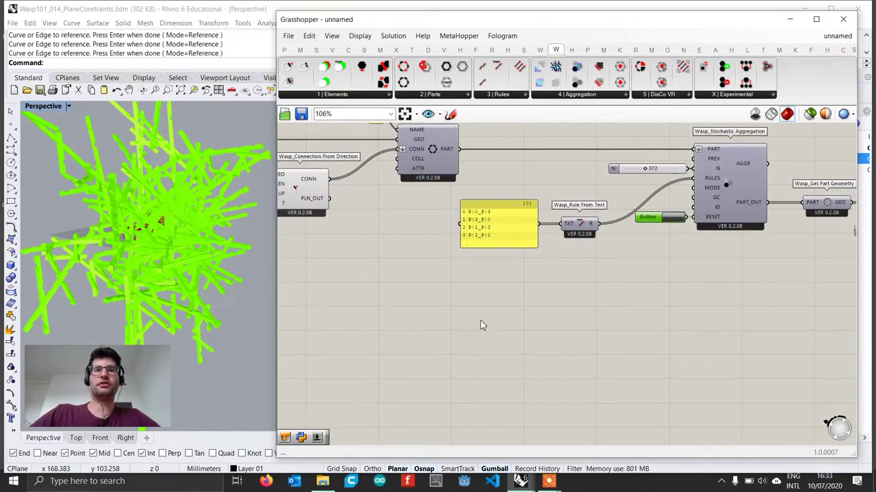
{"action": "double_click", "coordinate": [424, 313]}
{"action": "scroll", "coordinate": [424, 323], "scroll_direction": "up", "scroll_amount": 3}
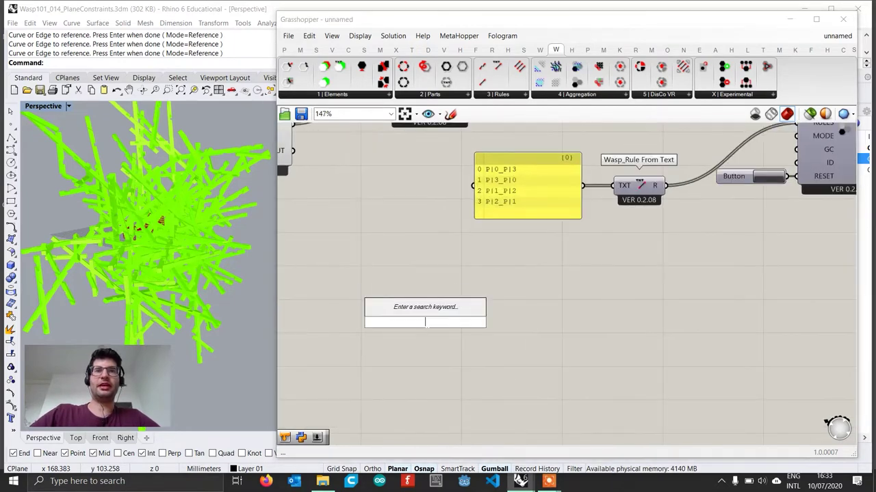
{"action": "type", "text": "constr"}
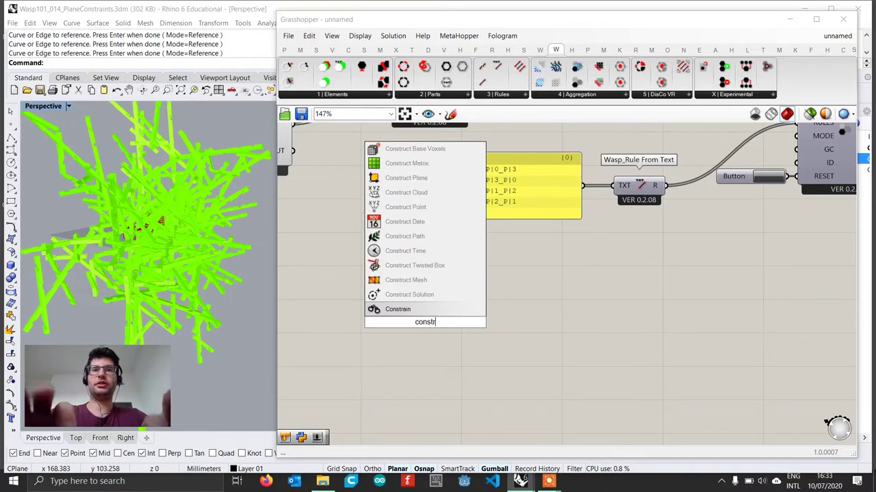
{"action": "type", "text": "uct point"}
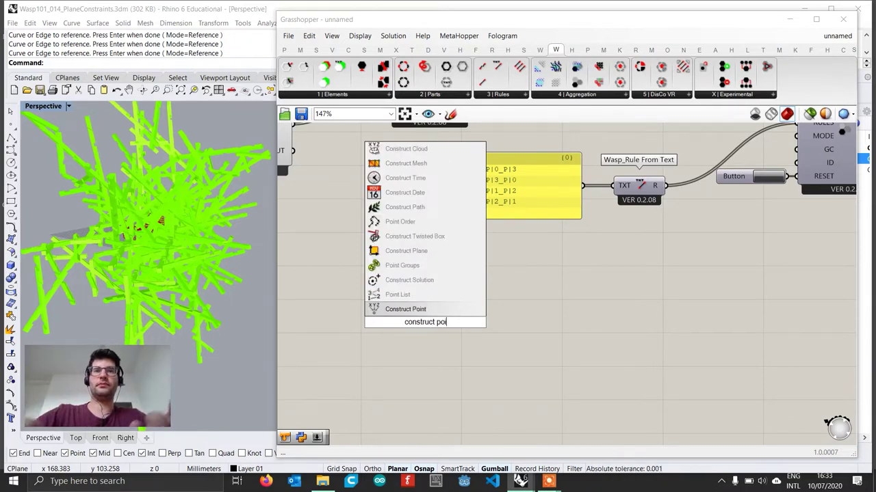
{"action": "key", "text": "Return"}
{"action": "left_click_drag", "start_coordinate": [427, 327], "coordinate": [433, 317]}
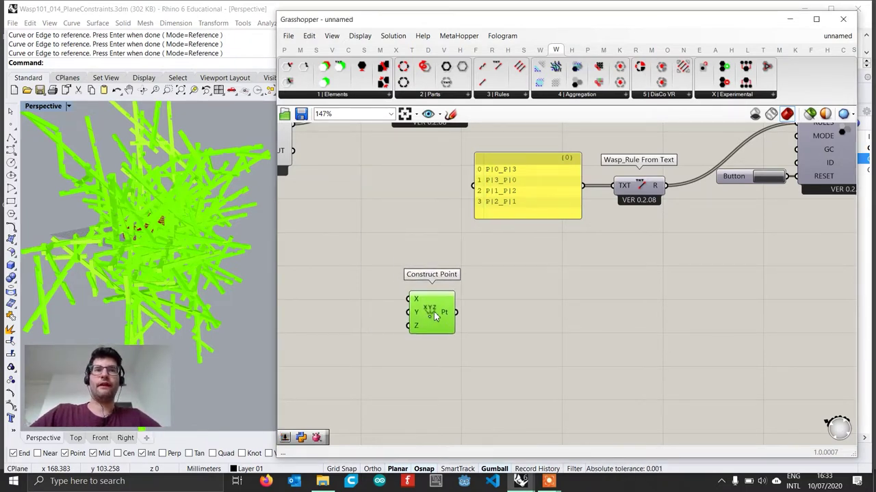
Step: Feed Construct Point's X input from a new number slider ranging from -100 to 100 and set to -22
{"action": "double_click", "coordinate": [343, 297]}
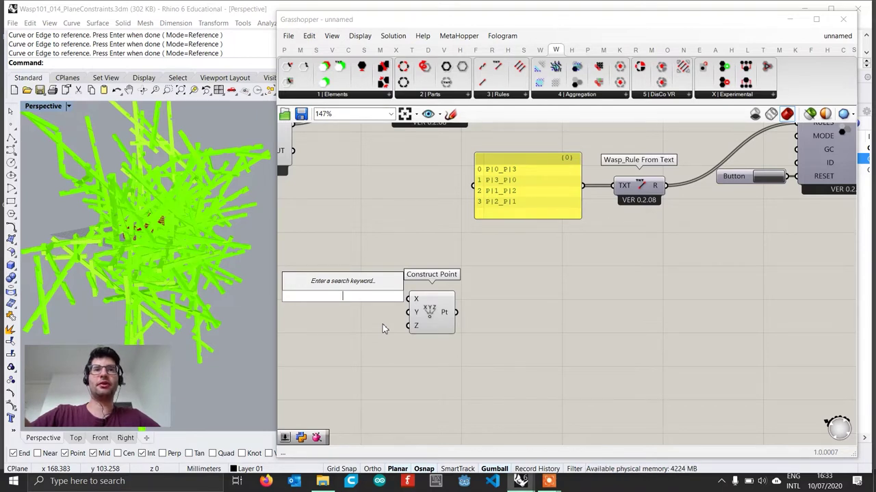
{"action": "type", "text": "-100"}
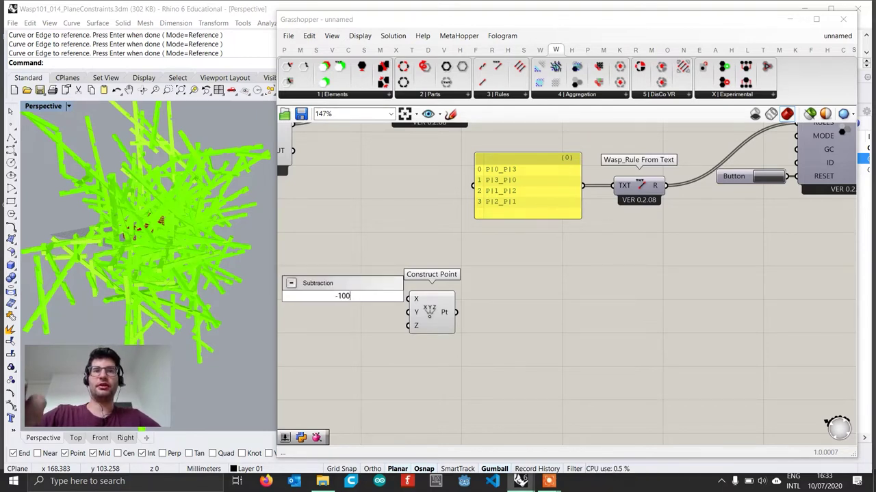
{"action": "type", "text": ".."}
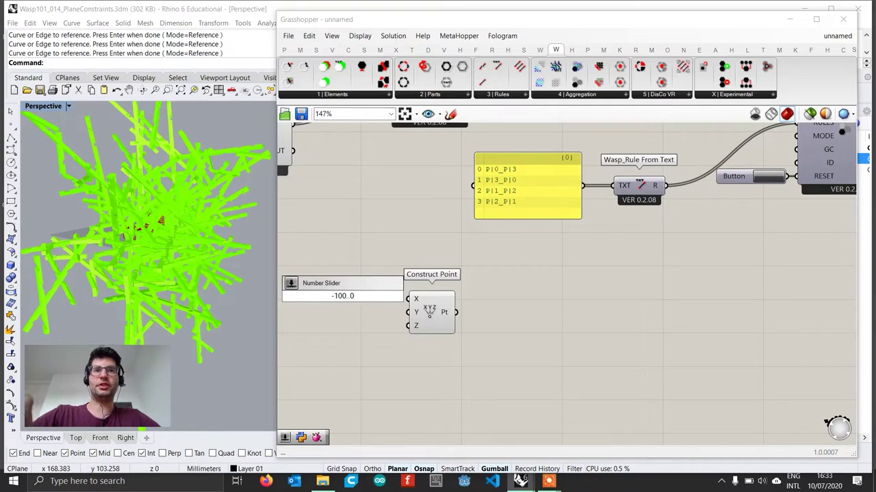
{"action": "type", "text": "0."}
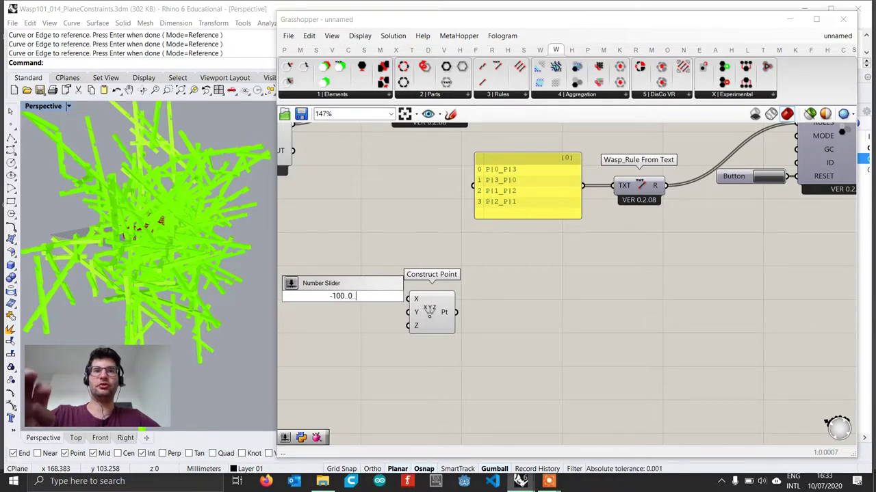
{"action": "type", "text": ".100"}
{"action": "key", "text": "Return"}
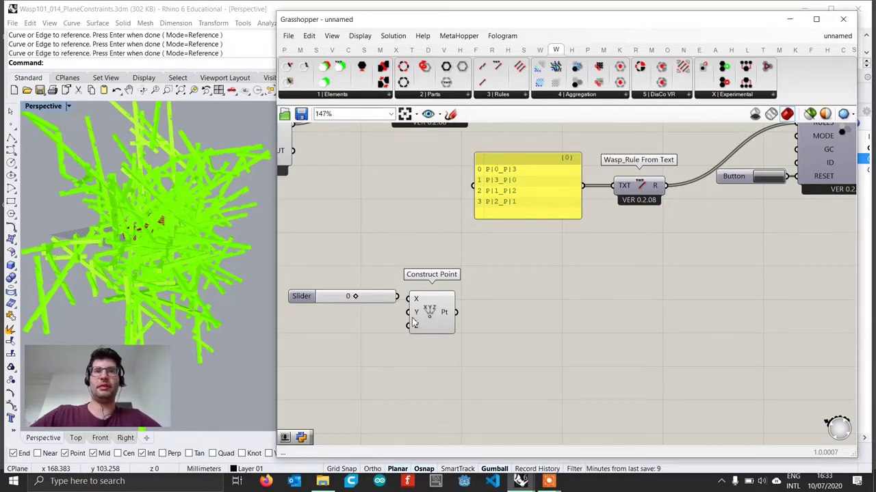
{"action": "left_click_drag", "start_coordinate": [406, 300], "coordinate": [346, 301]}
Step: Add a YZ Plane component and wire Construct Point's Pt output to its O input
{"action": "double_click", "coordinate": [521, 316]}
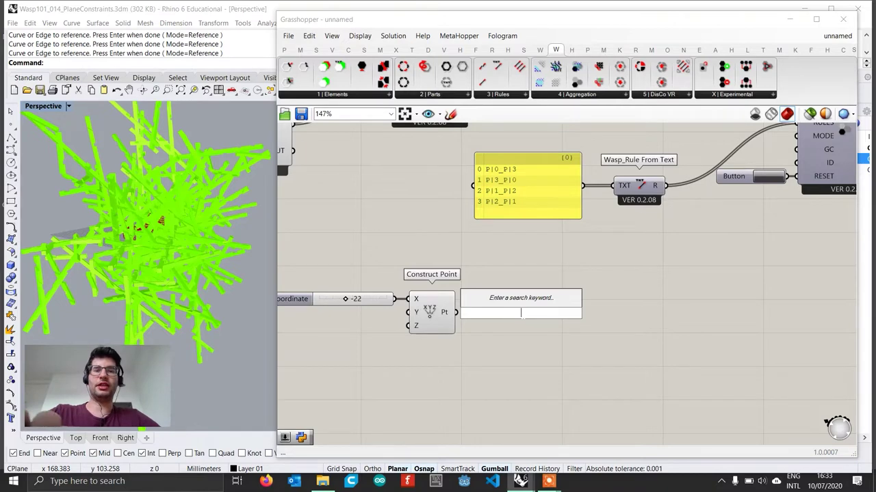
{"action": "type", "text": "yz"}
{"action": "key", "text": "Return"}
{"action": "left_click_drag", "start_coordinate": [456, 313], "coordinate": [499, 312]}
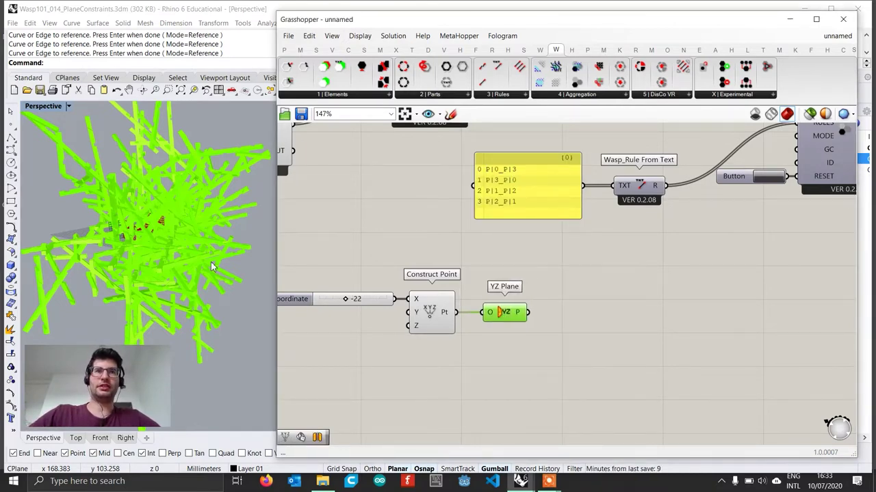
Step: Set the X coordinate slider to -71 to shift the YZ plane away from the starting part
{"action": "scroll", "coordinate": [83, 225], "scroll_direction": "up", "scroll_amount": 5}
{"action": "right_click_drag", "start_coordinate": [84, 225], "coordinate": [170, 258]}
{"action": "scroll", "coordinate": [171, 258], "scroll_direction": "down", "scroll_amount": 2}
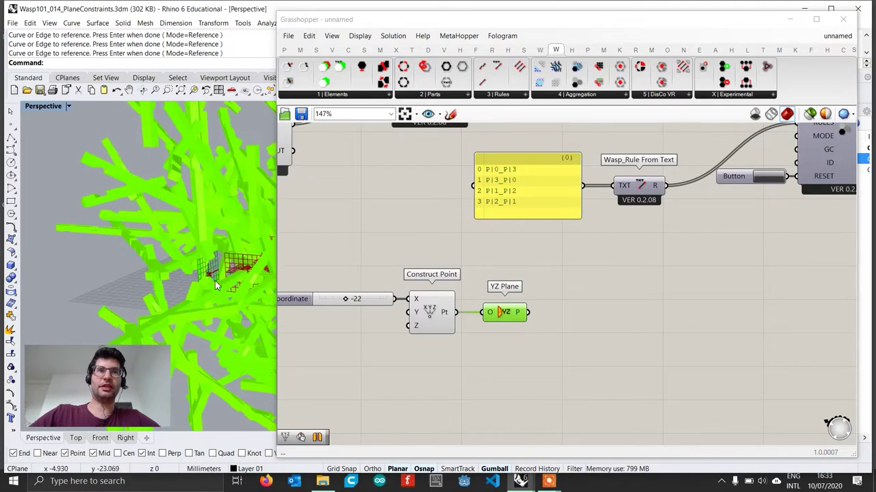
{"action": "scroll", "coordinate": [216, 279], "scroll_direction": "up", "scroll_amount": 2}
{"action": "left_click_drag", "start_coordinate": [349, 299], "coordinate": [329, 299]}
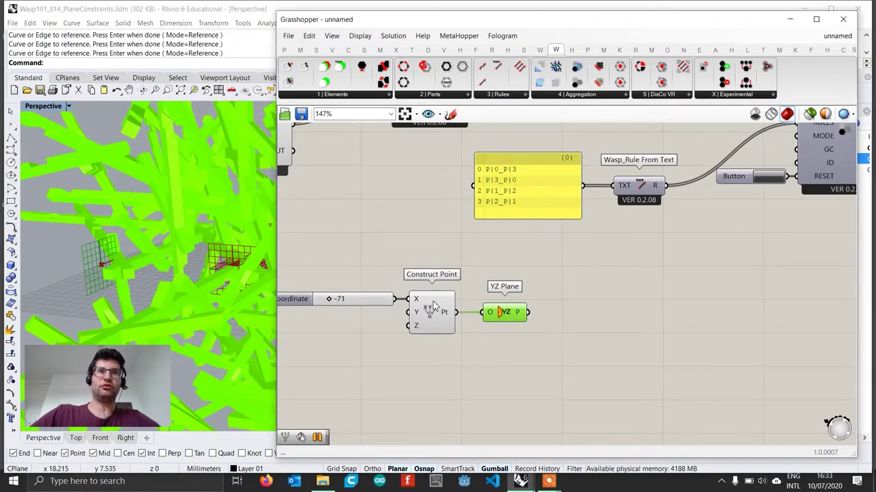
{"action": "left_click", "coordinate": [606, 299]}
Step: Add a Wasp_Plane Constraint component beside the YZ Plane component
{"action": "scroll", "coordinate": [606, 299], "scroll_direction": "down", "scroll_amount": 2}
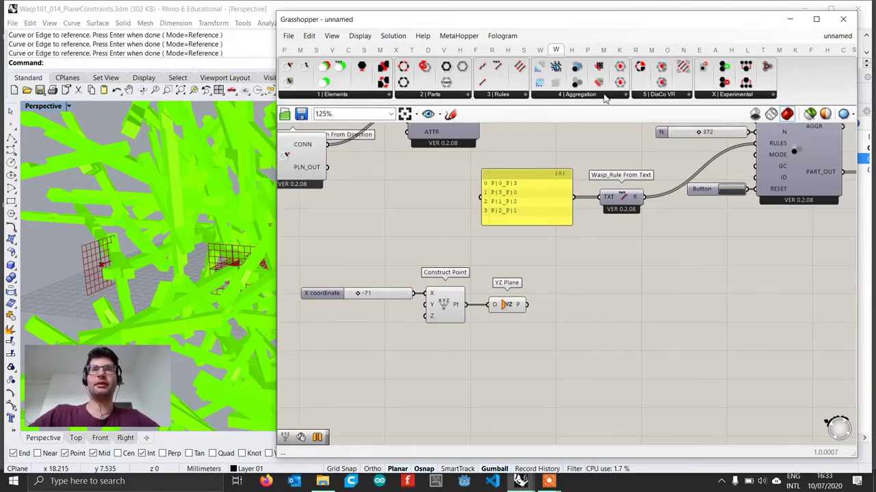
{"action": "left_click", "coordinate": [580, 94]}
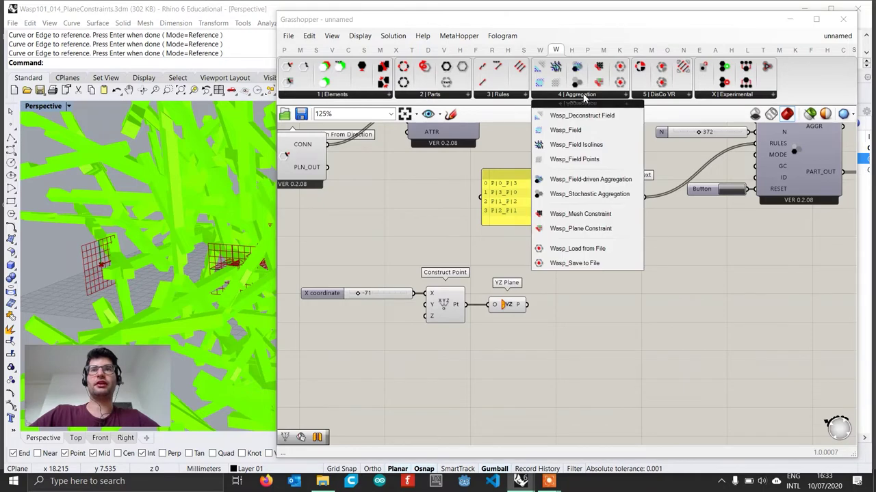
{"action": "left_click_drag", "start_coordinate": [607, 228], "coordinate": [595, 312]}
{"action": "scroll", "coordinate": [596, 337], "scroll_direction": "up", "scroll_amount": 2}
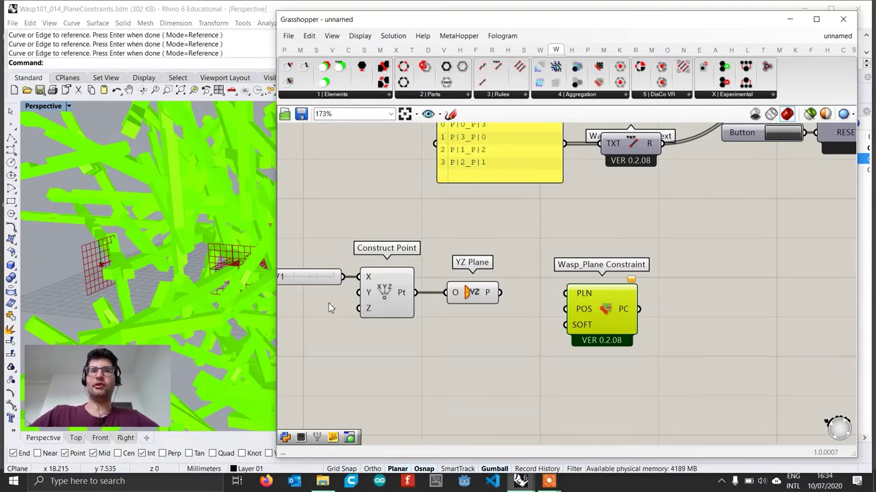
Step: Wire the YZ Plane's P output to the PLN input of the Wasp_Plane Constraint component
{"action": "left_click_drag", "start_coordinate": [285, 237], "coordinate": [328, 240]}
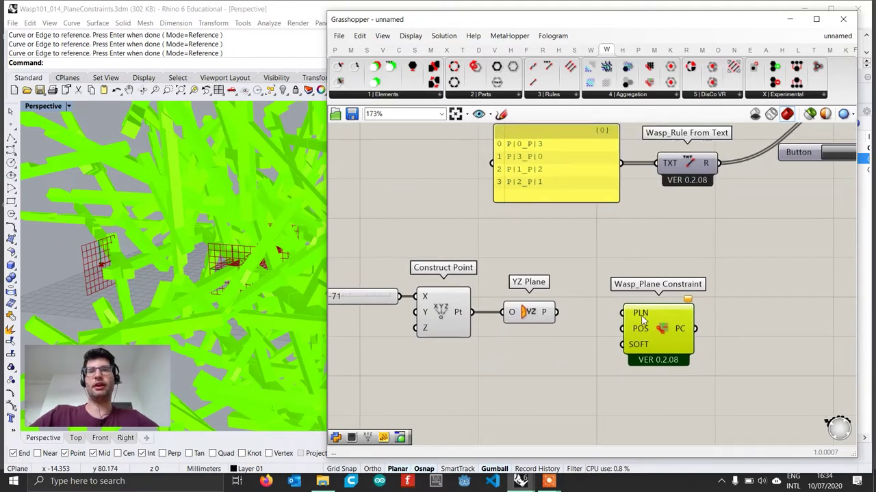
{"action": "left_click_drag", "start_coordinate": [639, 314], "coordinate": [557, 312]}
{"action": "left_click_drag", "start_coordinate": [661, 331], "coordinate": [657, 370]}
{"action": "left_click", "coordinate": [534, 327]}
{"action": "right_click_drag", "start_coordinate": [628, 358], "coordinate": [625, 321]}
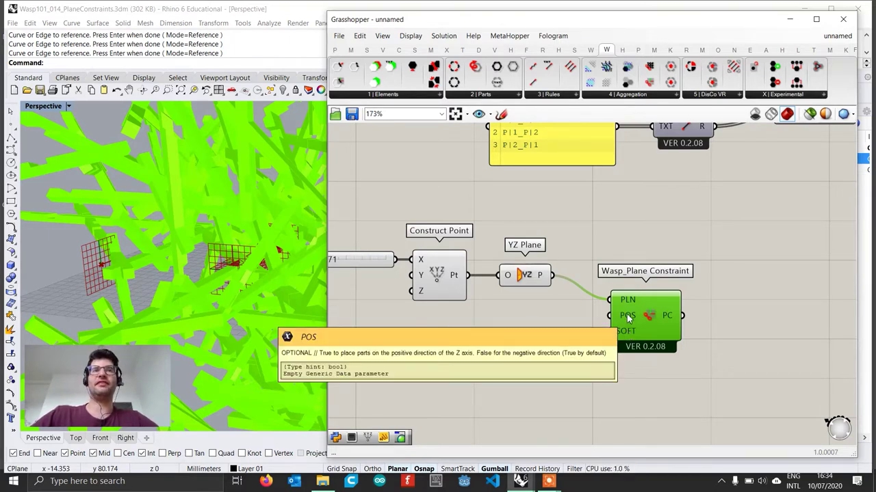
{"action": "left_click", "coordinate": [565, 323]}
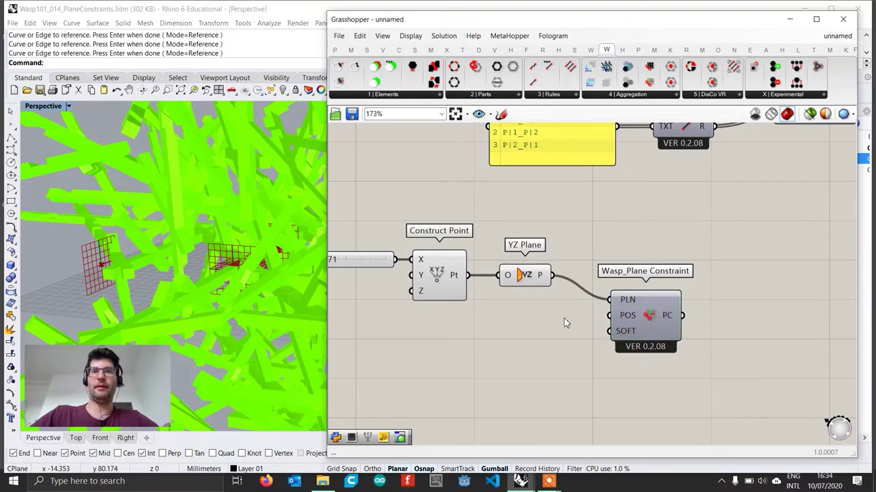
Step: Add a Boolean Toggle, wire it to the Plane Constraint's POS input and set it to True
{"action": "double_click", "coordinate": [585, 336]}
{"action": "type", "text": "toggl"}
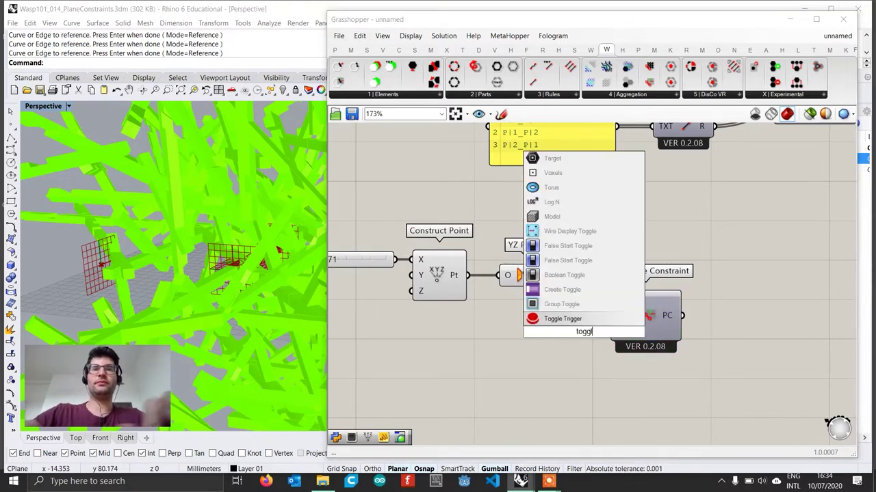
{"action": "key", "text": "Up"}
{"action": "key", "text": "Up"}
{"action": "key", "text": "Up"}
{"action": "key", "text": "Return"}
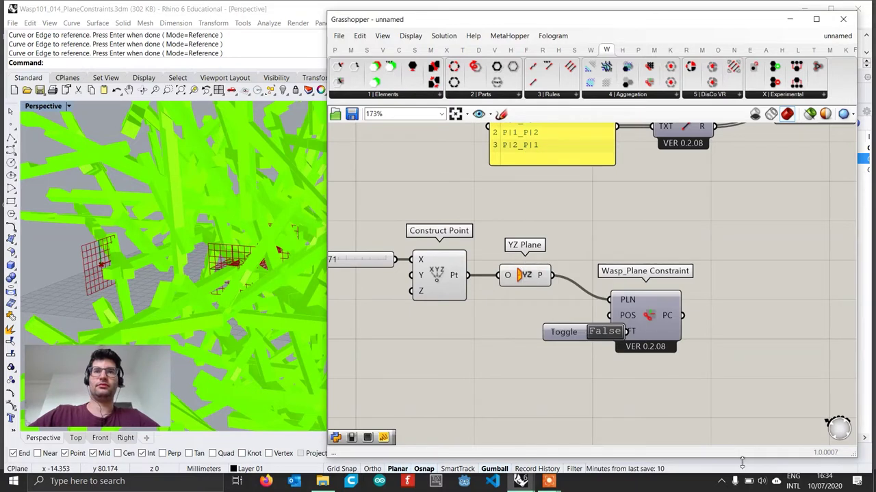
{"action": "left_click_drag", "start_coordinate": [571, 333], "coordinate": [523, 317]}
{"action": "left_click_drag", "start_coordinate": [576, 316], "coordinate": [608, 316]}
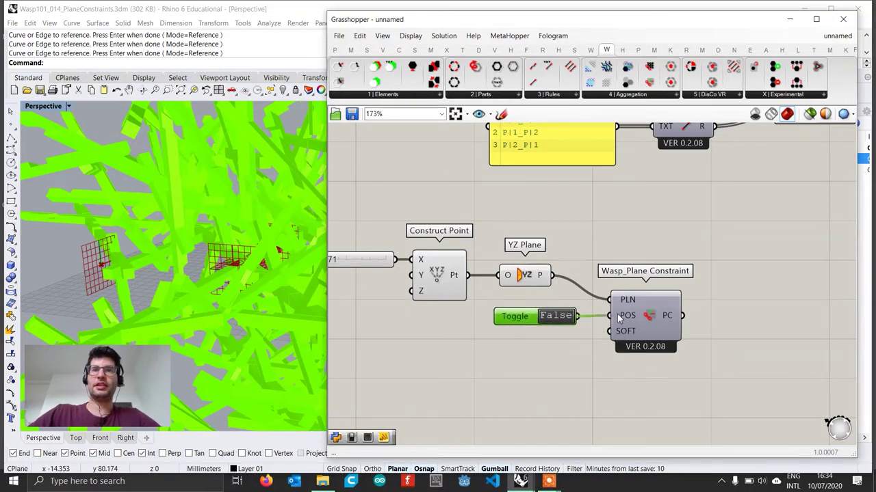
{"action": "double_click", "coordinate": [517, 321]}
{"action": "left_click_drag", "start_coordinate": [517, 320], "coordinate": [501, 320]}
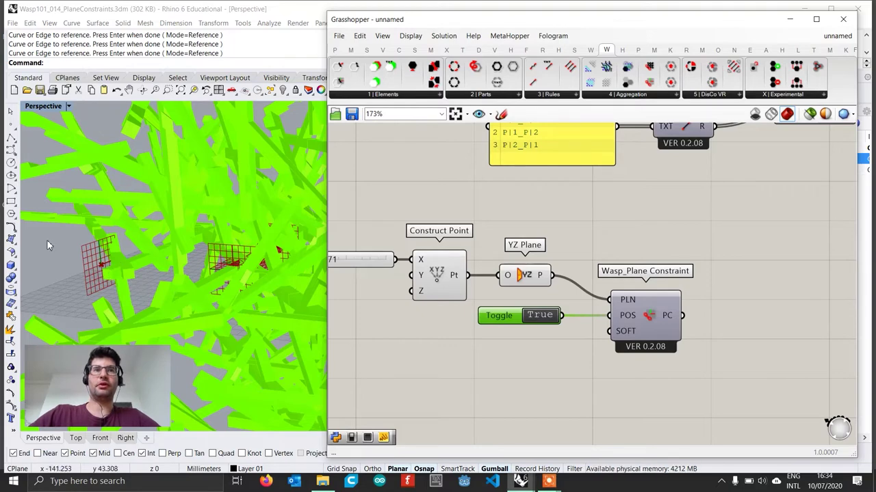
{"action": "right_click_drag", "start_coordinate": [307, 326], "coordinate": [289, 276]}
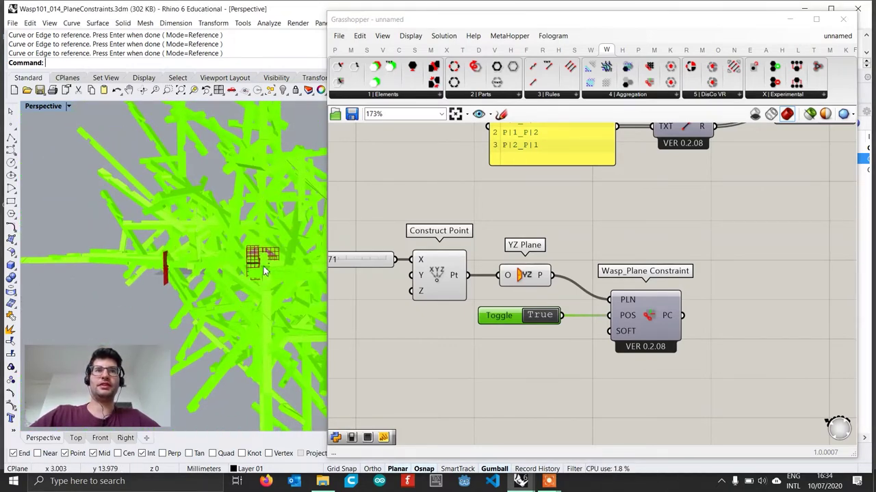
{"action": "right_click_drag", "start_coordinate": [254, 264], "coordinate": [246, 282]}
Step: Duplicate the True toggle below the original and wire the copy to the Plane Constraint's SOFT input
{"action": "left_click", "coordinate": [506, 321]}
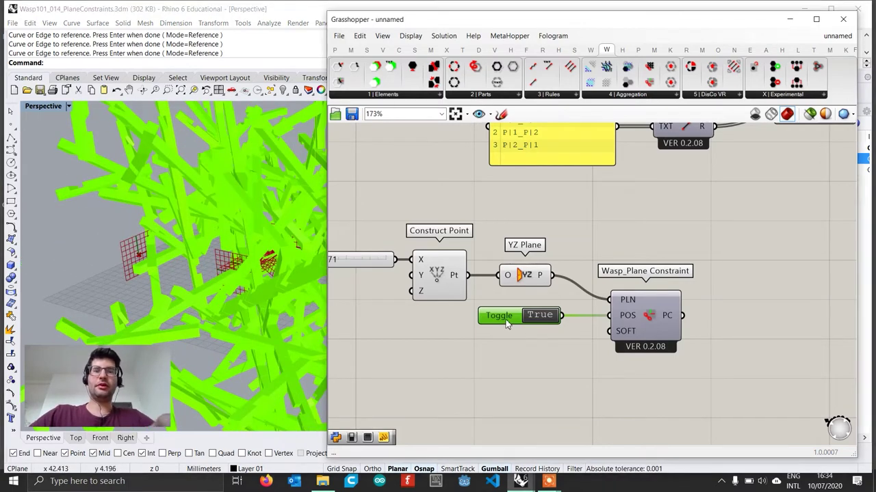
{"action": "left_click_drag", "start_coordinate": [506, 321], "coordinate": [498, 350]}
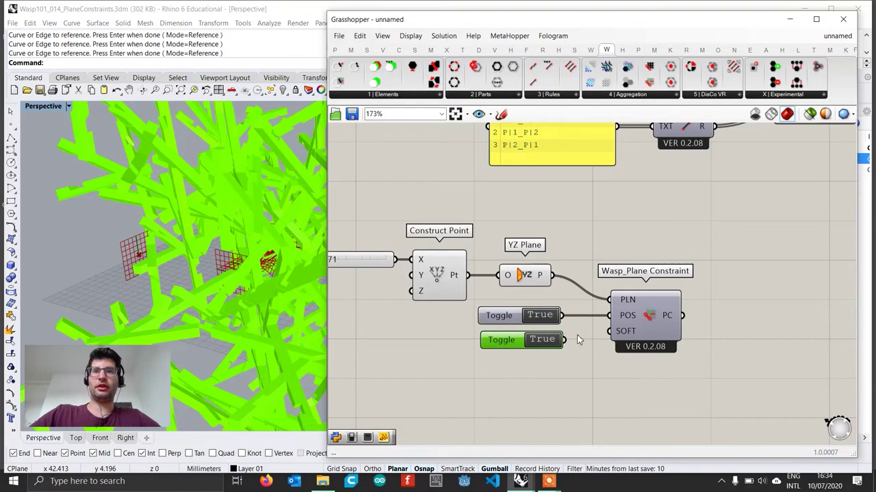
{"action": "mouse_move", "coordinate": [605, 326]}
{"action": "left_mouse_down"}
{"action": "mouse_move", "coordinate": [646, 331]}
{"action": "mouse_move", "coordinate": [593, 317]}
{"action": "mouse_move", "coordinate": [615, 314]}
{"action": "left_mouse_up"}
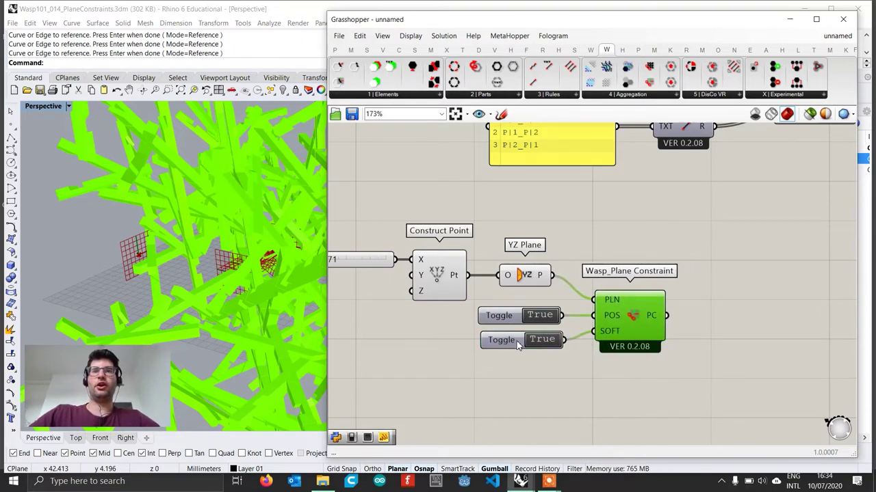
{"action": "left_click_drag", "start_coordinate": [518, 344], "coordinate": [520, 349]}
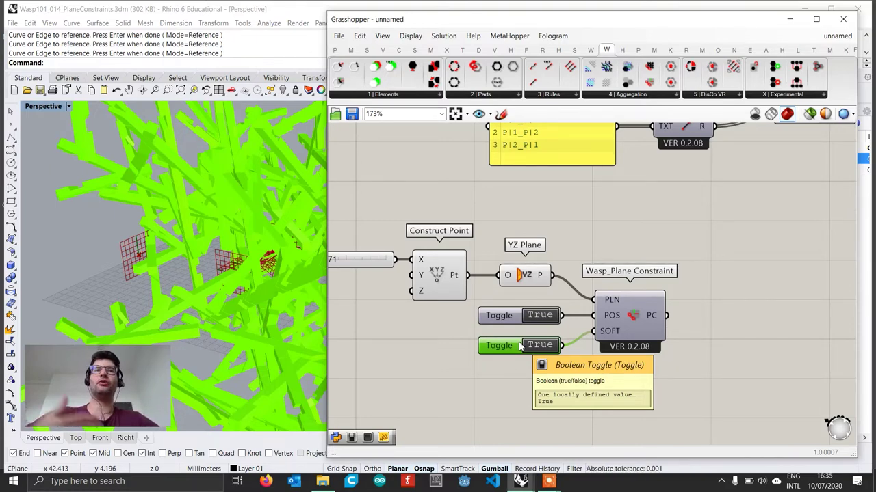
{"action": "left_click", "coordinate": [732, 357]}
{"action": "scroll", "coordinate": [689, 366], "scroll_direction": "down", "scroll_amount": 3}
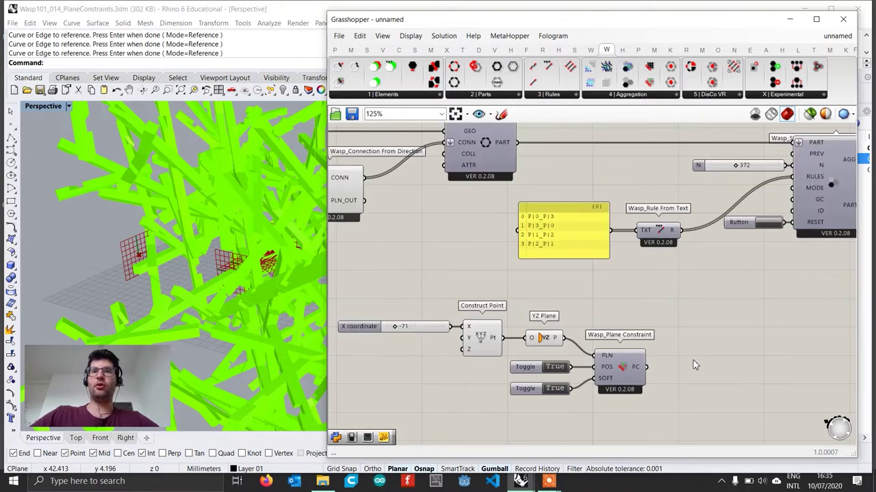
{"action": "left_click_drag", "start_coordinate": [540, 362], "coordinate": [561, 352]}
{"action": "right_click_drag", "start_coordinate": [547, 368], "coordinate": [542, 380]}
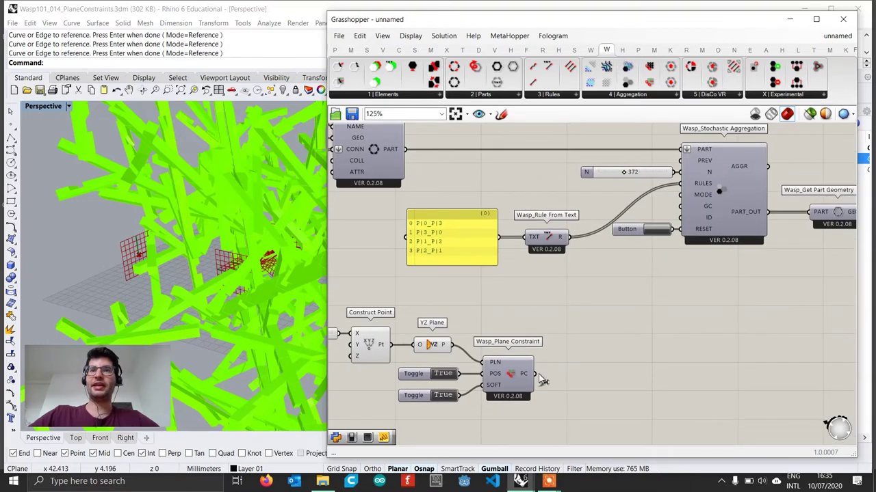
{"action": "left_click_drag", "start_coordinate": [537, 374], "coordinate": [679, 207]}
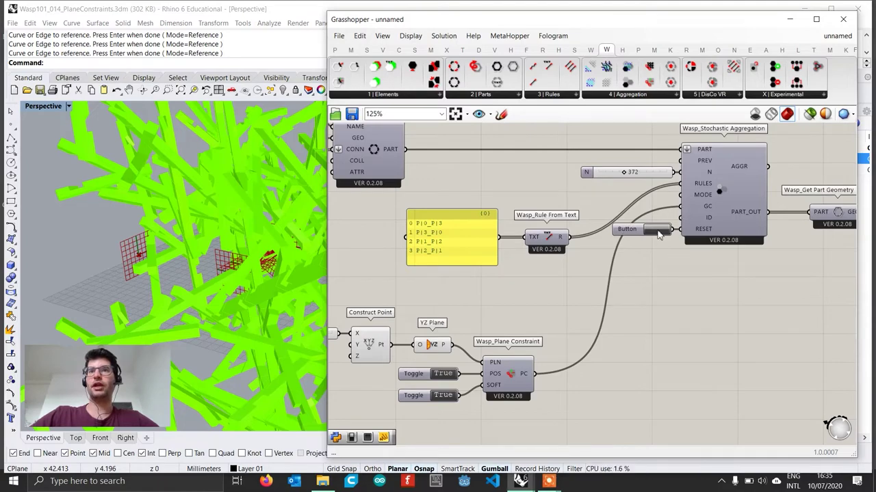
{"action": "left_click", "coordinate": [658, 230]}
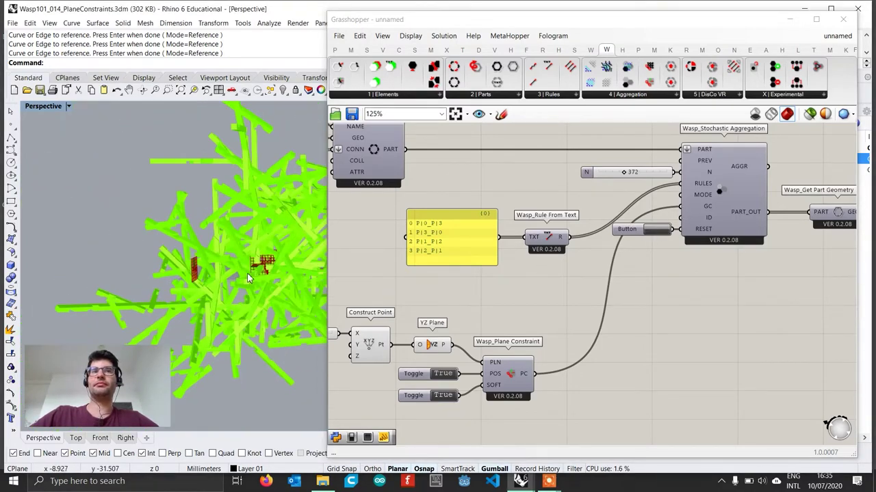
{"action": "mouse_move", "coordinate": [249, 278]}
{"action": "right_mouse_down"}
{"action": "mouse_move", "coordinate": [260, 260]}
{"action": "mouse_move", "coordinate": [221, 282]}
{"action": "mouse_move", "coordinate": [273, 247]}
{"action": "mouse_move", "coordinate": [246, 273]}
{"action": "right_mouse_up"}
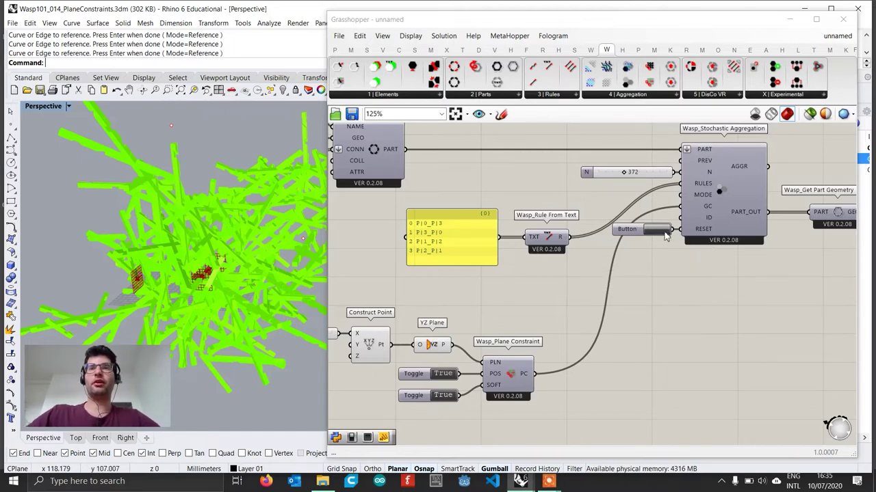
Step: Add a number slider with value 2 and wire it to the Stochastic Aggregation's MODE input
{"action": "left_click_drag", "start_coordinate": [630, 235], "coordinate": [635, 245]}
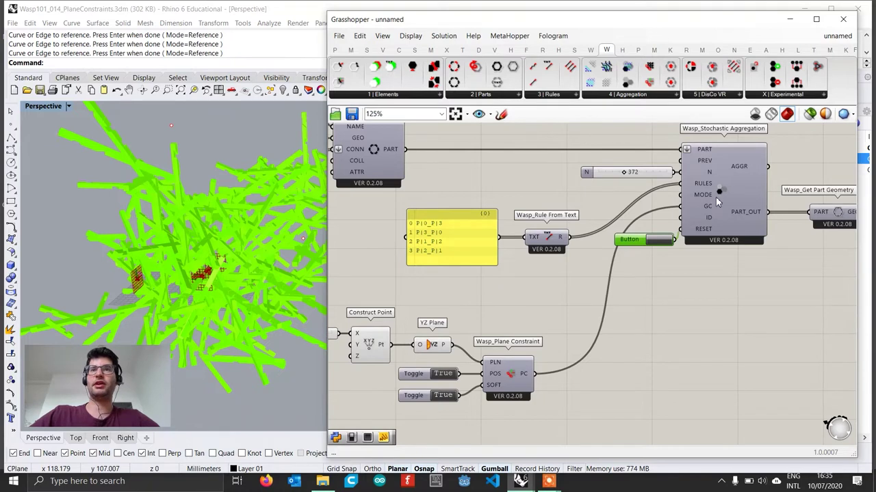
{"action": "mouse_move", "coordinate": [708, 194]}
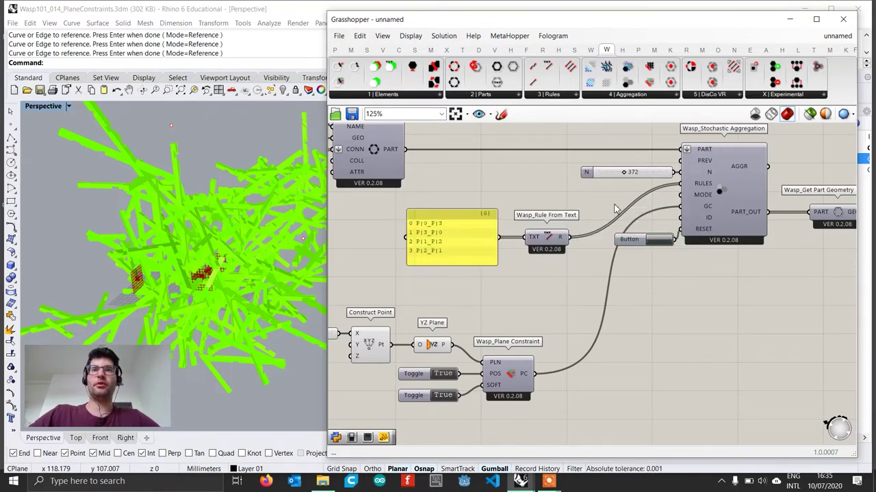
{"action": "double_click", "coordinate": [626, 201]}
{"action": "scroll", "coordinate": [659, 199], "scroll_direction": "up", "scroll_amount": 4}
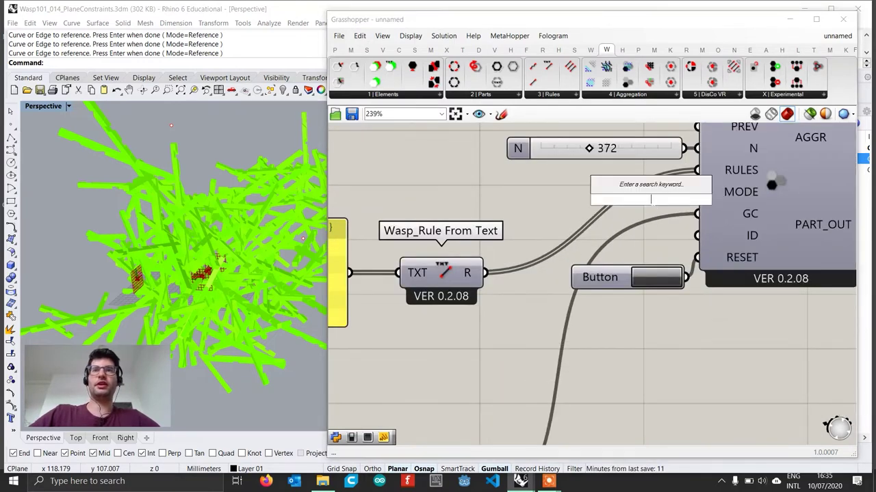
{"action": "type", "text": "2"}
{"action": "key", "text": "Return"}
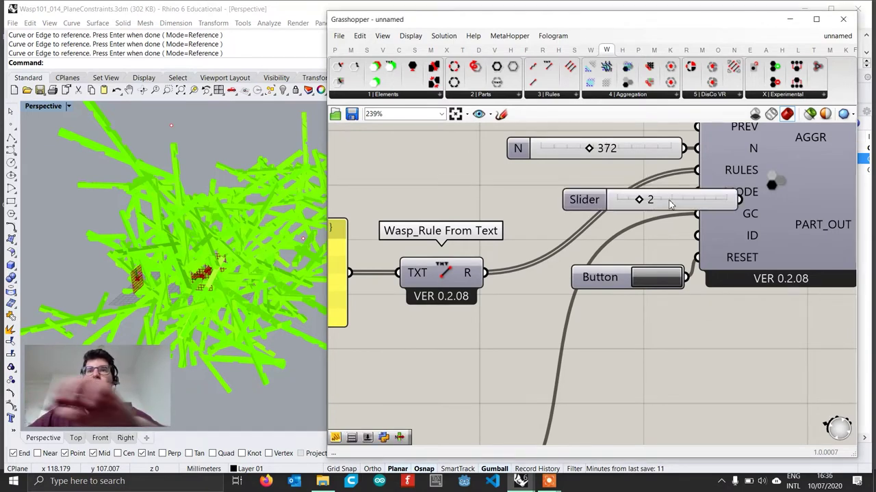
{"action": "left_click_drag", "start_coordinate": [598, 202], "coordinate": [593, 195]}
{"action": "mouse_move", "coordinate": [669, 194]}
{"action": "left_mouse_down"}
{"action": "mouse_move", "coordinate": [701, 191]}
{"action": "mouse_move", "coordinate": [663, 199]}
{"action": "left_mouse_up"}
Step: Reset the aggregation and check its growth against the constraint plane in the Front view
{"action": "left_click", "coordinate": [658, 282]}
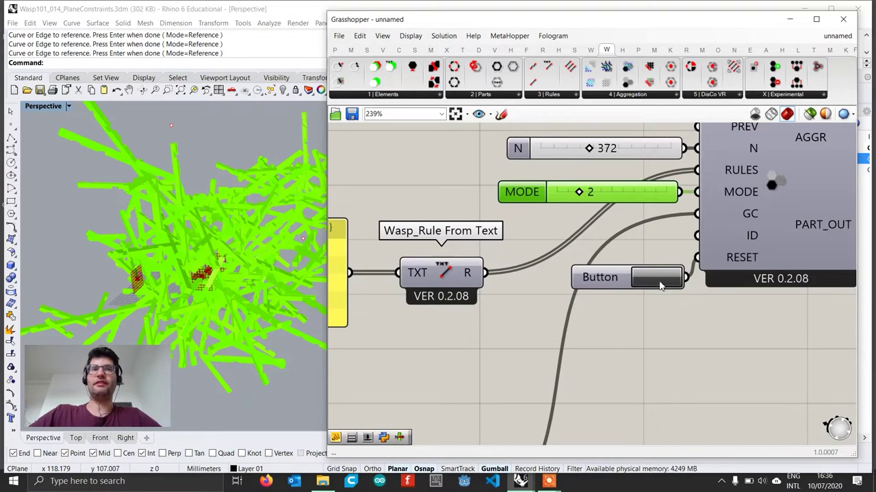
{"action": "right_click_drag", "start_coordinate": [177, 335], "coordinate": [208, 245]}
{"action": "left_click", "coordinate": [100, 438]}
{"action": "scroll", "coordinate": [222, 286], "scroll_direction": "up", "scroll_amount": 5}
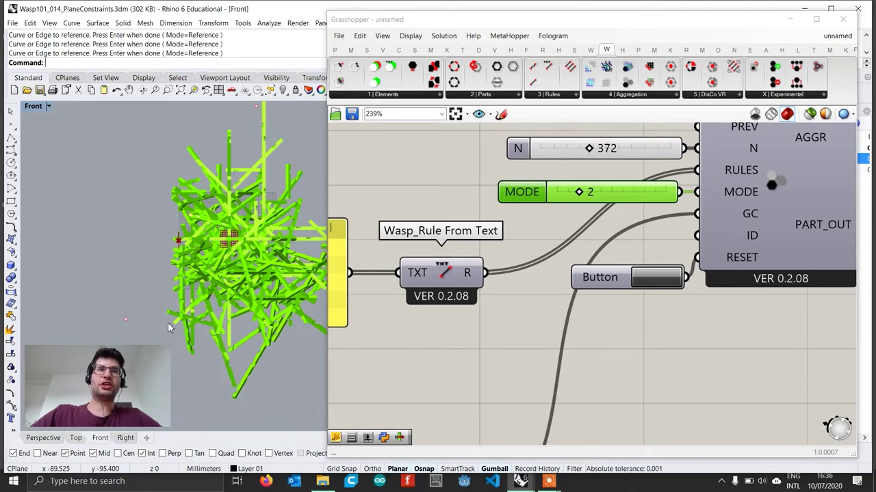
{"action": "scroll", "coordinate": [180, 239], "scroll_direction": "up", "scroll_amount": 6}
{"action": "scroll", "coordinate": [178, 248], "scroll_direction": "down", "scroll_amount": 4}
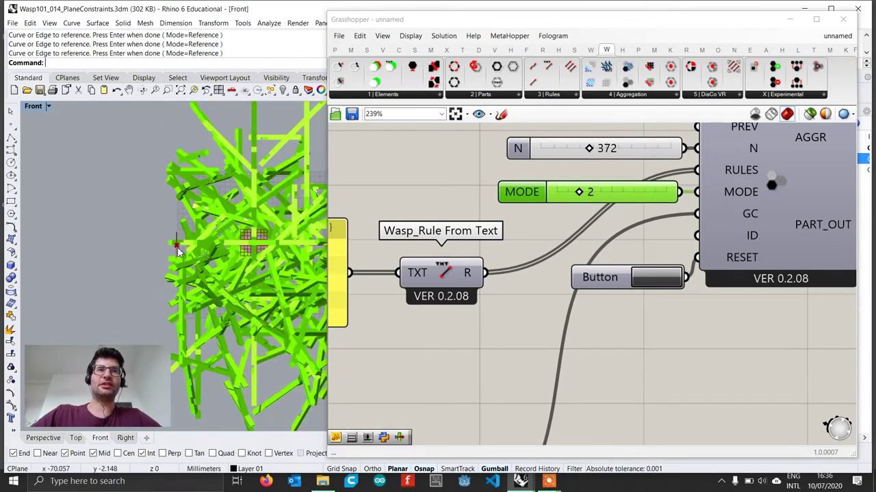
Step: Set the X coordinate slider to -29 and reset the aggregation to regrow it from the moved plane
{"action": "right_click_drag", "start_coordinate": [401, 263], "coordinate": [422, 263]}
{"action": "scroll", "coordinate": [422, 264], "scroll_direction": "down", "scroll_amount": 4}
{"action": "scroll", "coordinate": [405, 365], "scroll_direction": "up", "scroll_amount": 2}
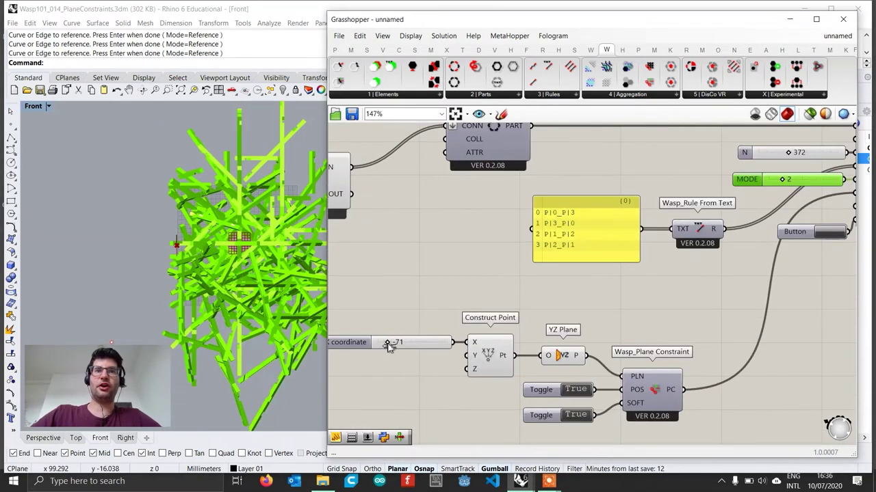
{"action": "left_click_drag", "start_coordinate": [392, 343], "coordinate": [401, 344]}
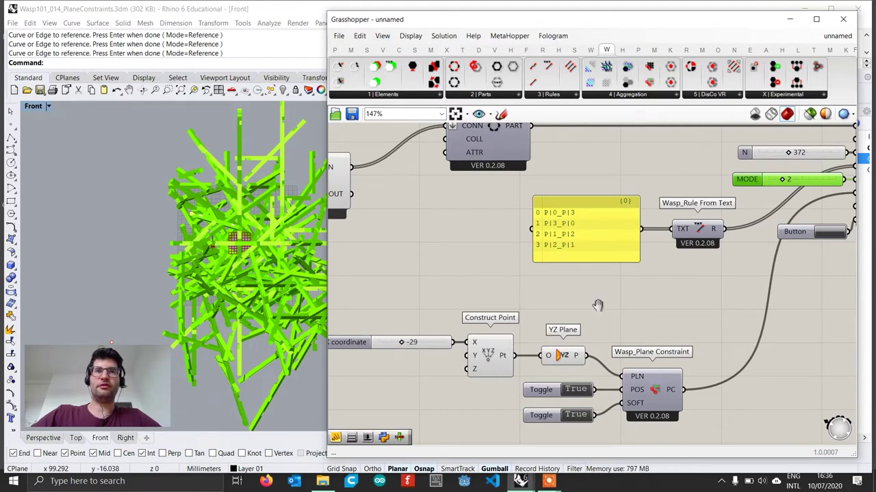
{"action": "right_click_drag", "start_coordinate": [598, 305], "coordinate": [527, 303]}
{"action": "left_click", "coordinate": [759, 231]}
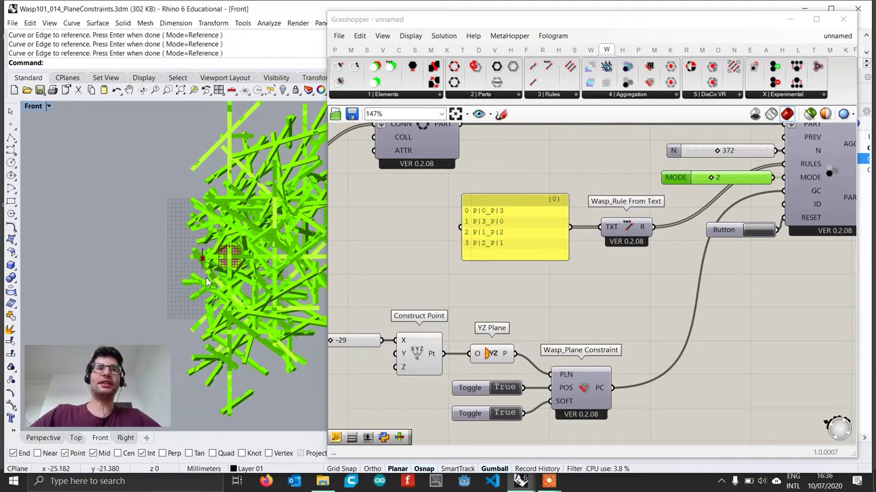
{"action": "scroll", "coordinate": [208, 284], "scroll_direction": "up", "scroll_amount": 1}
{"action": "right_click_drag", "start_coordinate": [229, 267], "coordinate": [174, 276]}
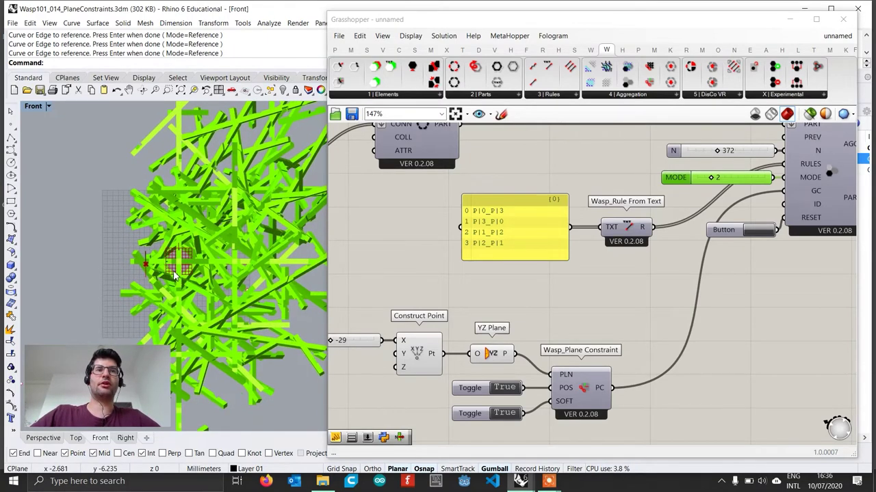
Step: Switch the SOFT toggle to False, reset the aggregation and inspect it in the Perspective view
{"action": "right_click_drag", "start_coordinate": [597, 392], "coordinate": [585, 343]}
{"action": "double_click", "coordinate": [493, 365]}
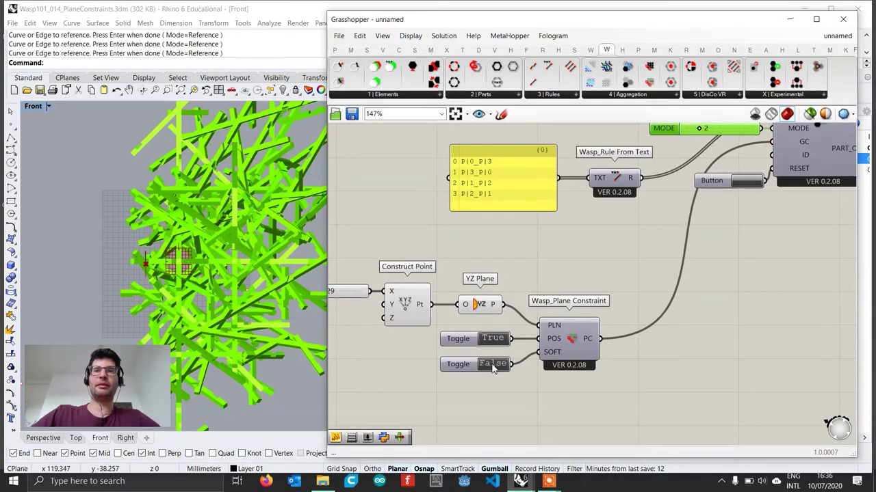
{"action": "right_click_drag", "start_coordinate": [628, 297], "coordinate": [588, 364]}
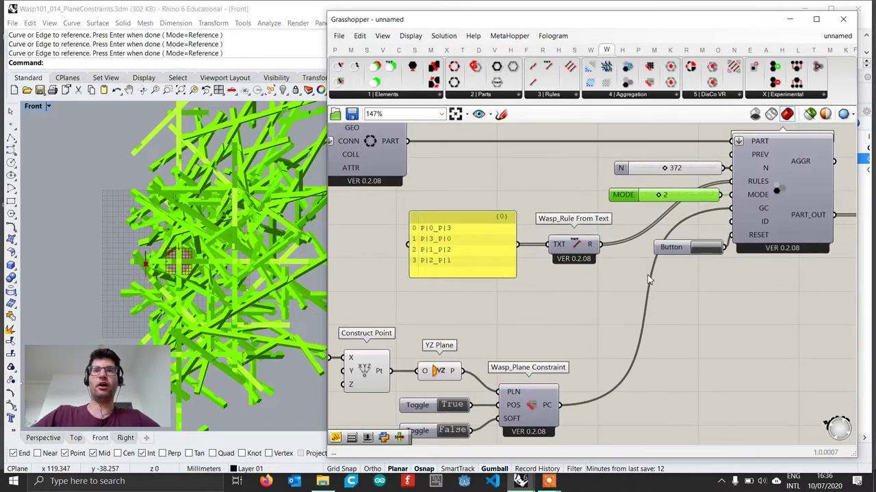
{"action": "left_click", "coordinate": [707, 248]}
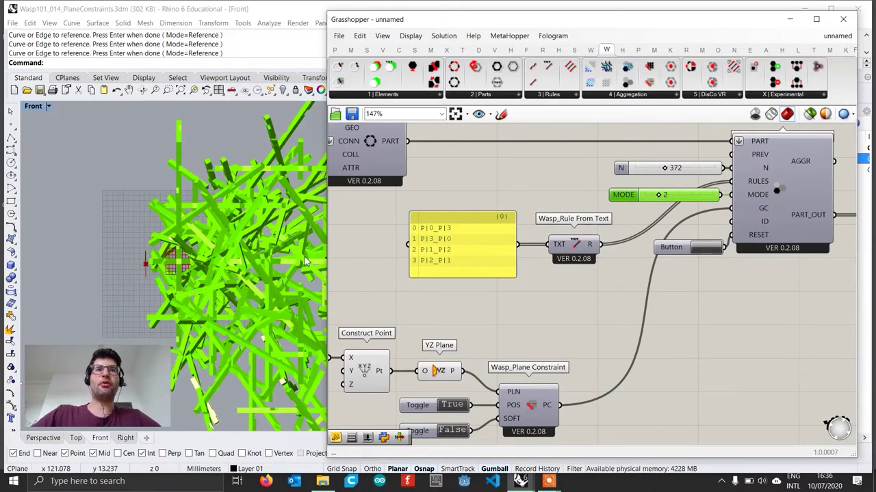
{"action": "left_click", "coordinate": [43, 439]}
{"action": "scroll", "coordinate": [226, 308], "scroll_direction": "down", "scroll_amount": 3}
{"action": "scroll", "coordinate": [204, 287], "scroll_direction": "up", "scroll_amount": 5}
{"action": "right_click_drag", "start_coordinate": [199, 290], "coordinate": [246, 291]}
Step: Set the X coordinate slider to 0 and reset the aggregation with the plane at the origin
{"action": "right_click_drag", "start_coordinate": [522, 292], "coordinate": [649, 243]}
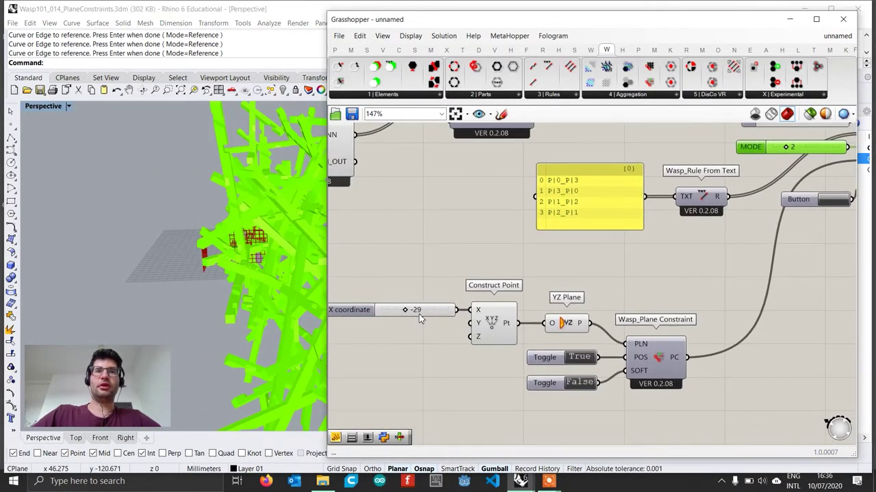
{"action": "double_click", "coordinate": [420, 316]}
{"action": "type", "text": "0"}
{"action": "key", "text": "Return"}
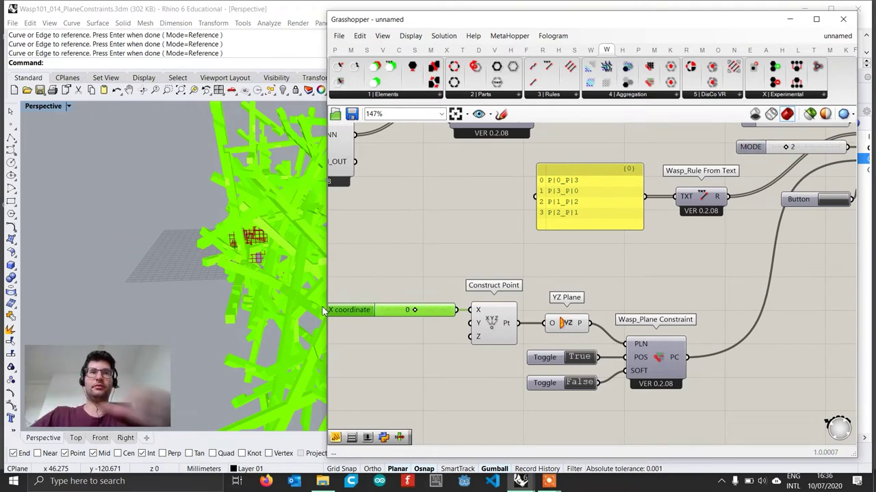
{"action": "right_click_drag", "start_coordinate": [308, 310], "coordinate": [260, 307]}
{"action": "right_click_drag", "start_coordinate": [815, 268], "coordinate": [694, 256]}
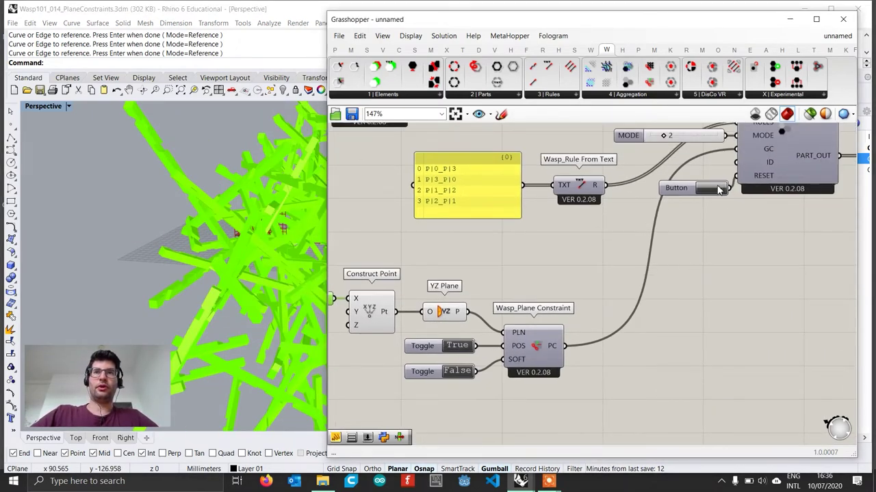
{"action": "right_click_drag", "start_coordinate": [278, 293], "coordinate": [267, 252]}
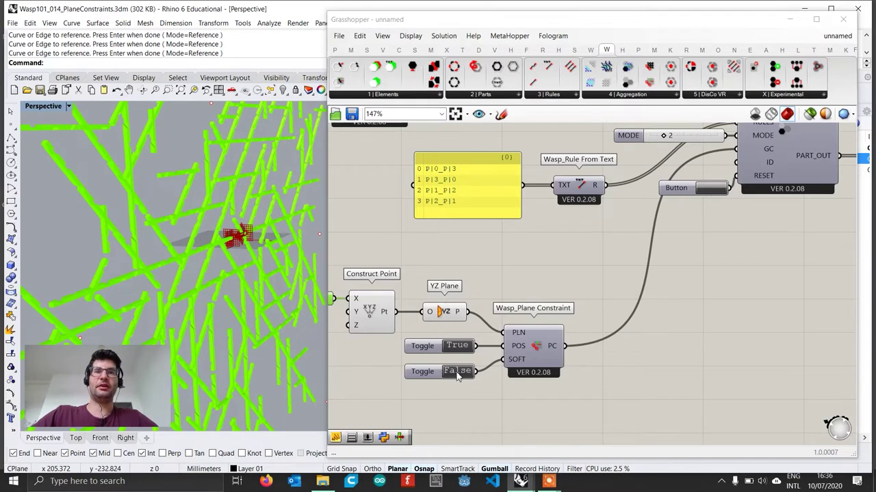
Step: Switch the SOFT toggle to True, reset the aggregation and inspect its growth against the plane in the Perspective view
{"action": "left_click", "coordinate": [456, 372]}
{"action": "left_click", "coordinate": [457, 371]}
{"action": "left_click", "coordinate": [722, 185]}
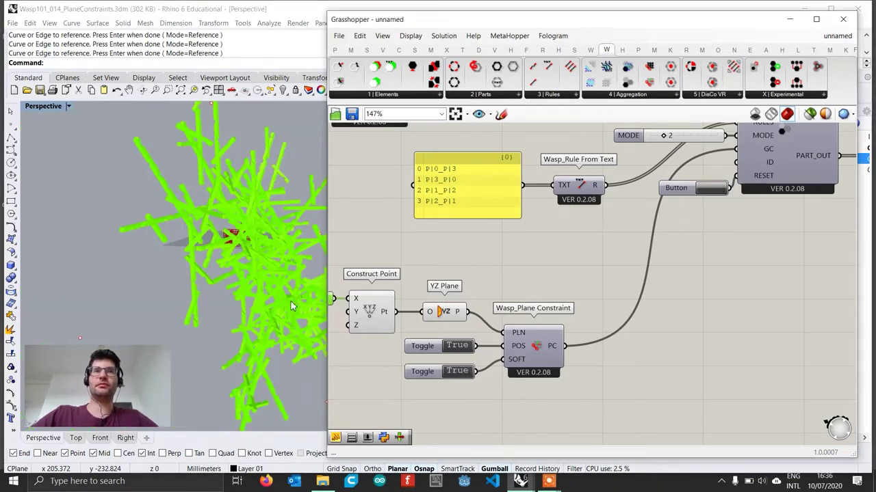
{"action": "right_click_drag", "start_coordinate": [291, 306], "coordinate": [239, 250]}
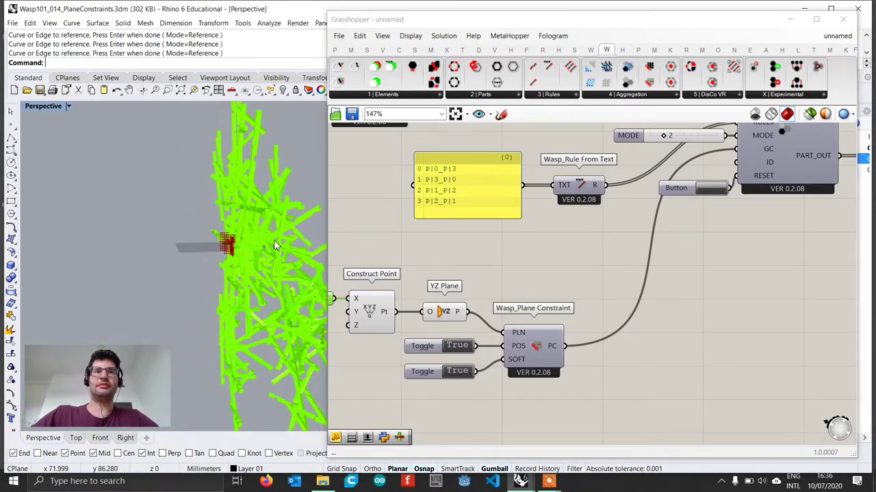
Step: Switch the POS toggle to False and reset the aggregation to regrow it on the opposite side of the plane
{"action": "left_click_drag", "start_coordinate": [417, 381], "coordinate": [422, 378]}
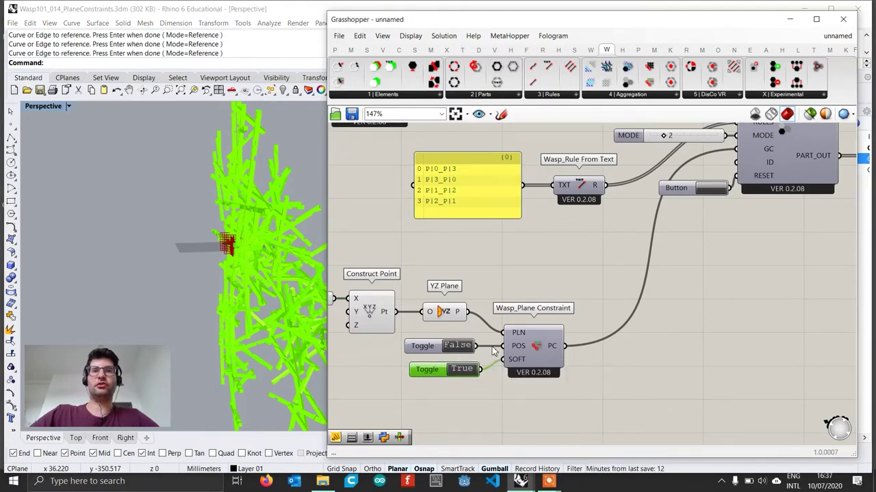
{"action": "right_click_drag", "start_coordinate": [232, 285], "coordinate": [253, 264]}
{"action": "left_click", "coordinate": [715, 190]}
{"action": "scroll", "coordinate": [282, 261], "scroll_direction": "up", "scroll_amount": 4}
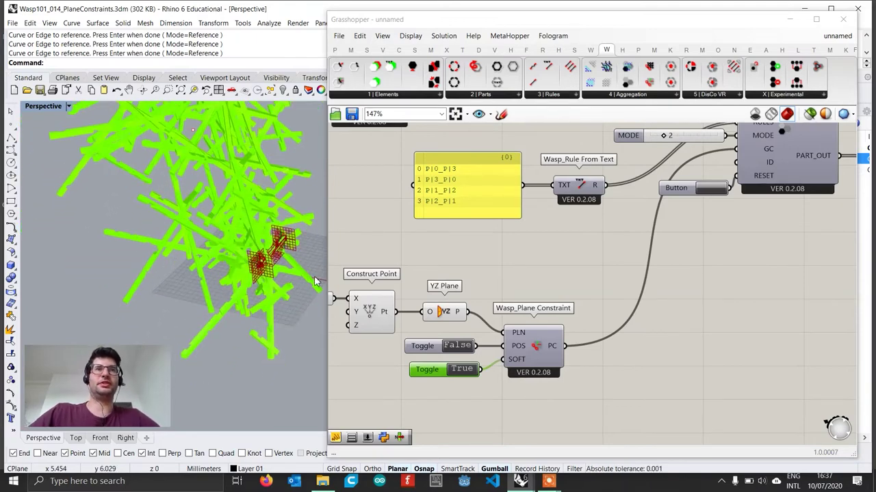
Step: Move the Wasp_Plane Constraint component and its two toggles away from the YZ Plane component to make room between them
{"action": "right_click_drag", "start_coordinate": [624, 338], "coordinate": [682, 308]}
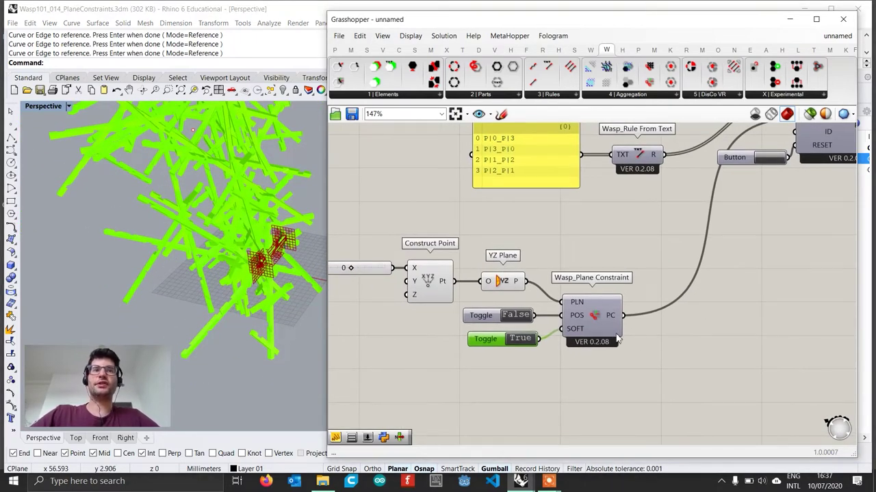
{"action": "mouse_move", "coordinate": [616, 338]}
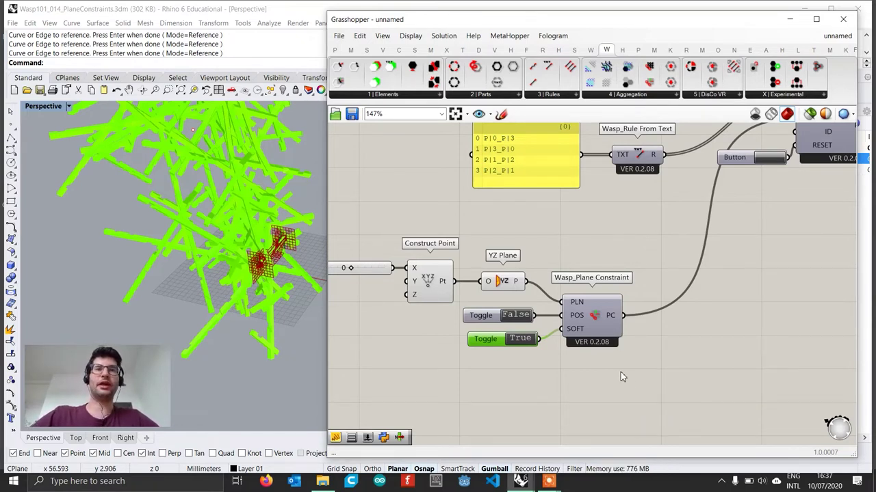
{"action": "scroll", "coordinate": [508, 338], "scroll_direction": "up", "scroll_amount": 2}
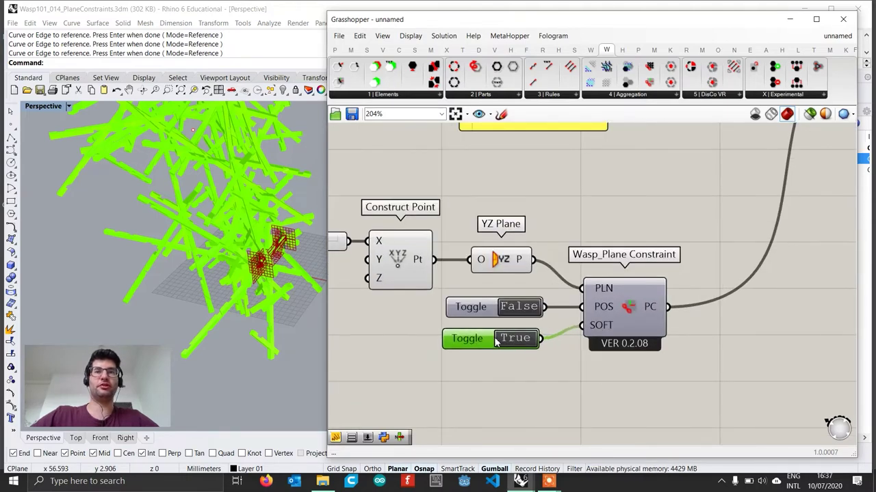
{"action": "scroll", "coordinate": [496, 342], "scroll_direction": "down", "scroll_amount": 2}
{"action": "right_click_drag", "start_coordinate": [685, 380], "coordinate": [642, 377]}
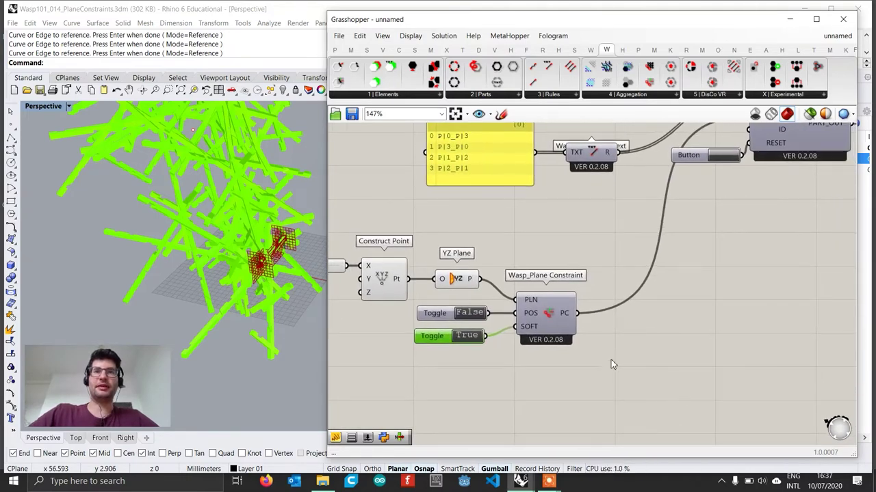
{"action": "left_click_drag", "start_coordinate": [611, 365], "coordinate": [443, 306]}
{"action": "left_click_drag", "start_coordinate": [542, 326], "coordinate": [777, 305]}
{"action": "left_click", "coordinate": [700, 324]}
{"action": "left_click_drag", "start_coordinate": [676, 368], "coordinate": [553, 307]}
{"action": "left_click_drag", "start_coordinate": [556, 314], "coordinate": [623, 322]}
{"action": "left_click", "coordinate": [641, 291]}
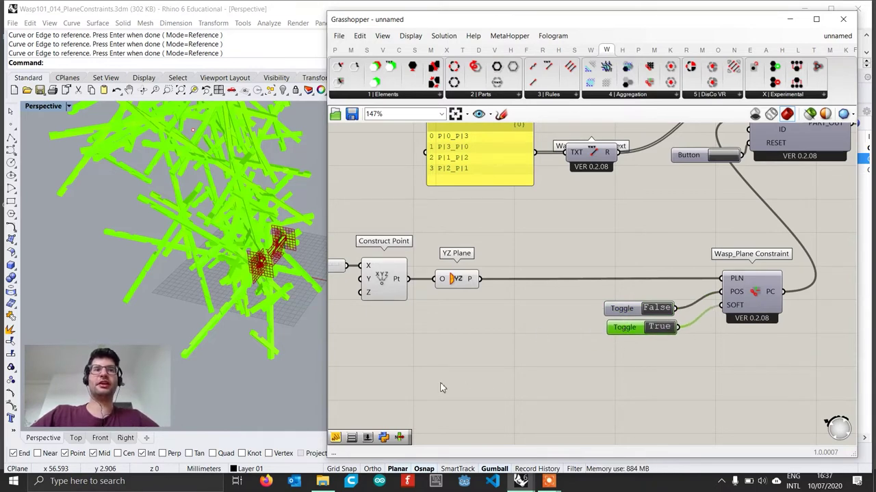
Step: Add a Rotate 3D component between the YZ Plane and the plane constraint, and feed the YZ Plane into its geometry input
{"action": "left_click_drag", "start_coordinate": [458, 278], "coordinate": [450, 278]}
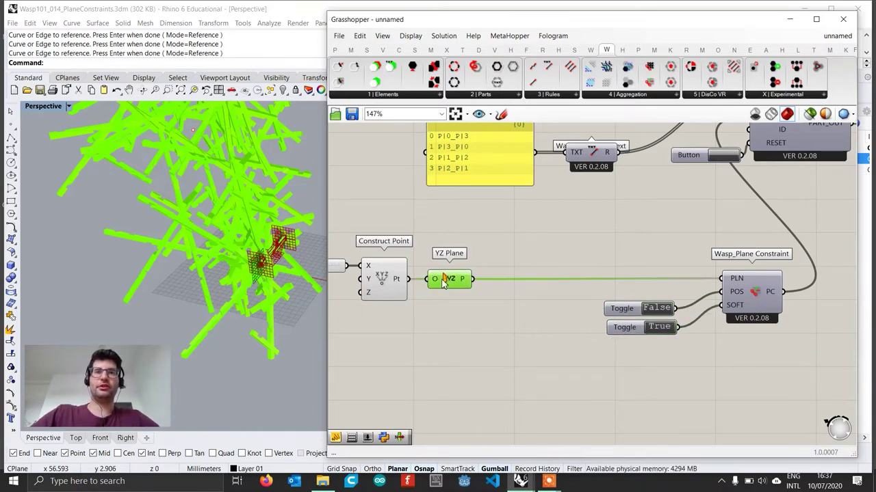
{"action": "double_click", "coordinate": [514, 328]}
{"action": "type", "text": "rotate 3d"}
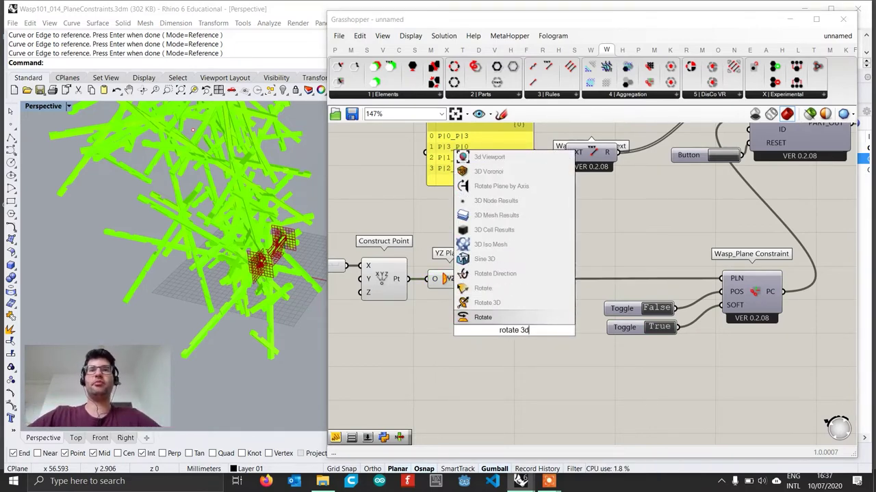
{"action": "key", "text": "Up"}
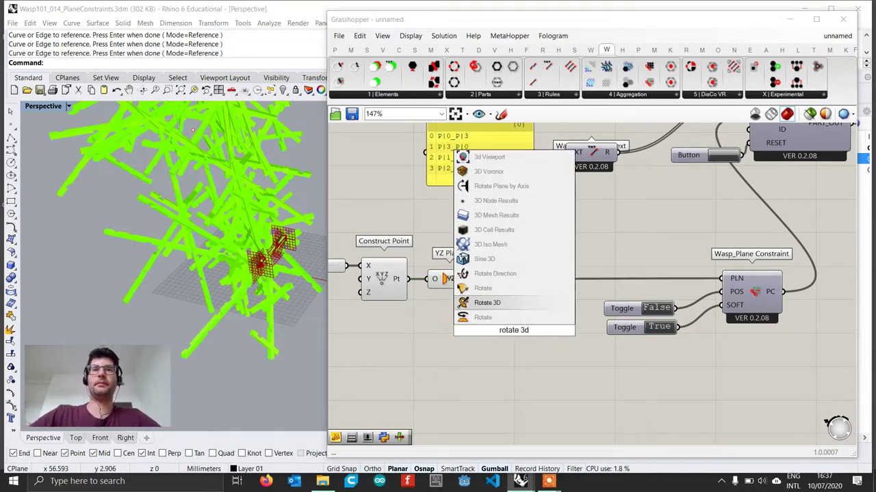
{"action": "key", "text": "Return"}
{"action": "left_click_drag", "start_coordinate": [520, 329], "coordinate": [659, 302]}
{"action": "left_click_drag", "start_coordinate": [628, 332], "coordinate": [663, 323]}
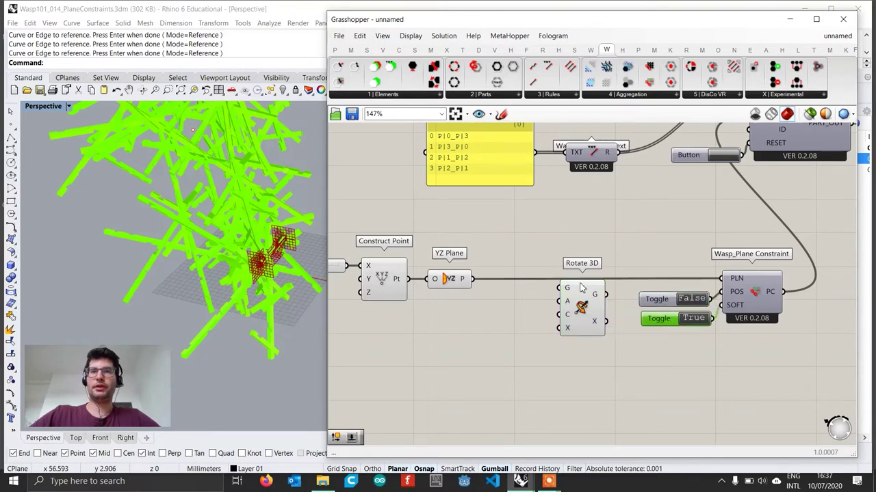
{"action": "left_click_drag", "start_coordinate": [580, 288], "coordinate": [578, 283]}
{"action": "left_click_drag", "start_coordinate": [470, 279], "coordinate": [567, 294]}
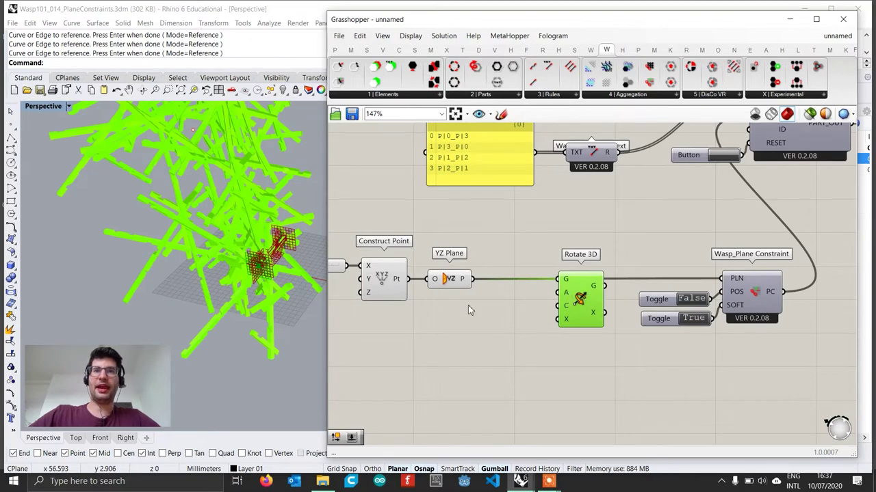
Step: Add a number slider of 45 for the Rotate 3D angle and set that angle input to degrees
{"action": "double_click", "coordinate": [479, 296]}
{"action": "type", "text": "45"}
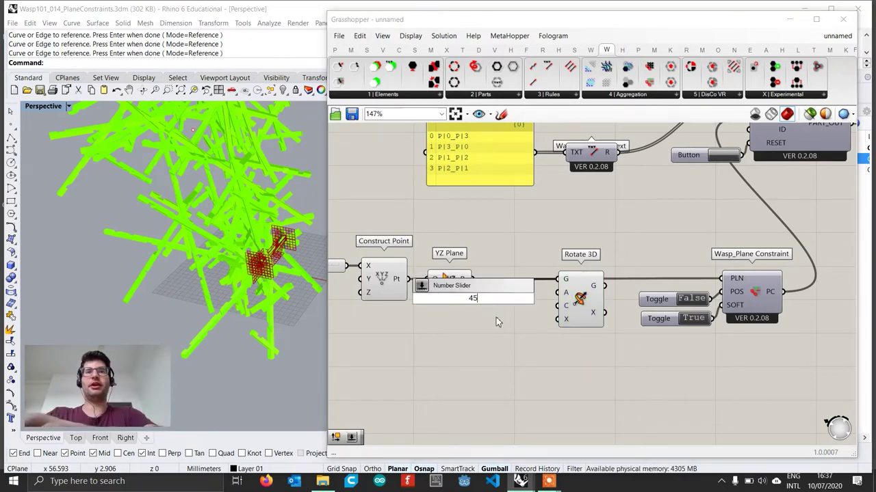
{"action": "key", "text": "Return"}
{"action": "left_click_drag", "start_coordinate": [528, 299], "coordinate": [564, 295]}
{"action": "right_click", "coordinate": [566, 296]}
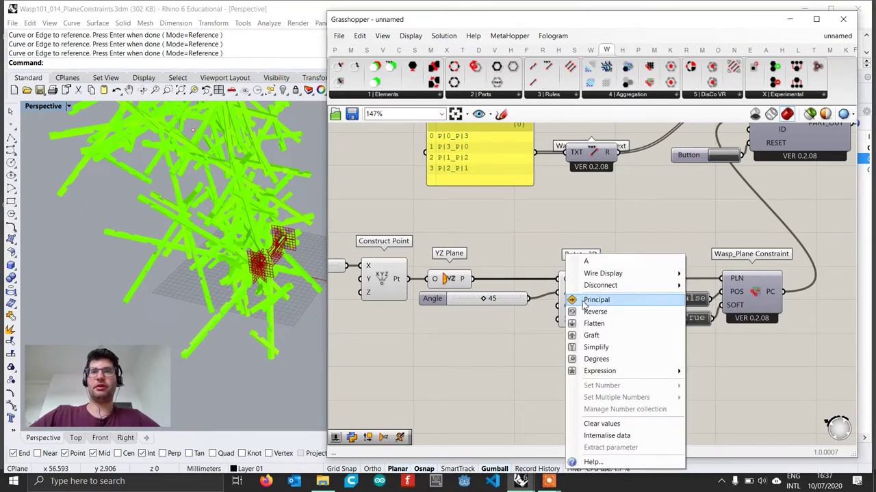
{"action": "left_click", "coordinate": [596, 360]}
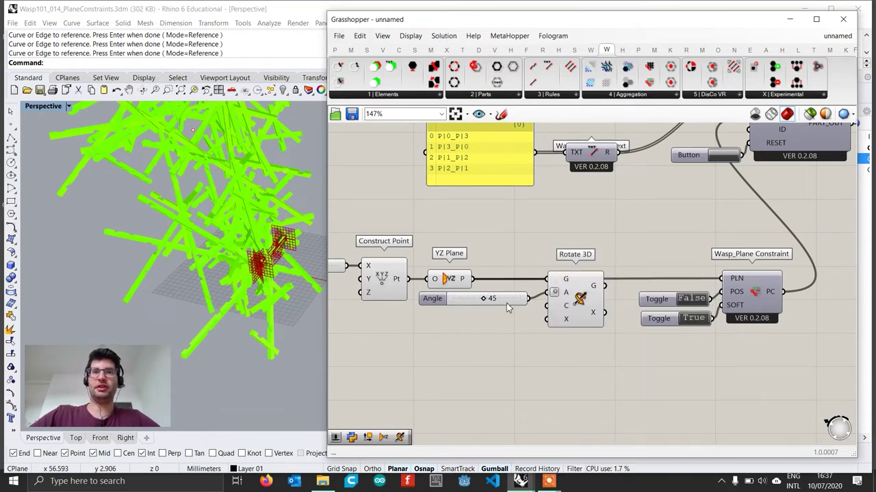
{"action": "left_click_drag", "start_coordinate": [507, 305], "coordinate": [513, 305]}
{"action": "left_click_drag", "start_coordinate": [569, 319], "coordinate": [583, 319]}
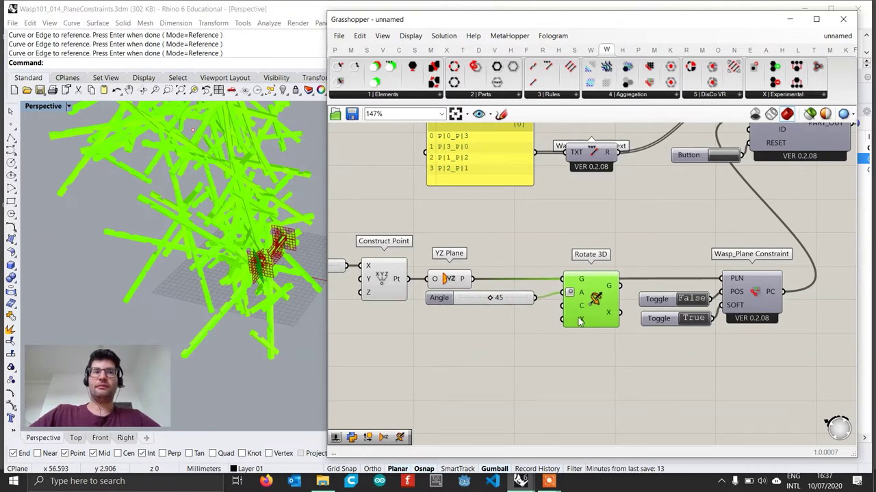
Step: Add a Deconstruct Plane component fed by the YZ Plane, and connect its origin and X axis to Rotate 3D's center and axis inputs
{"action": "left_click", "coordinate": [460, 284]}
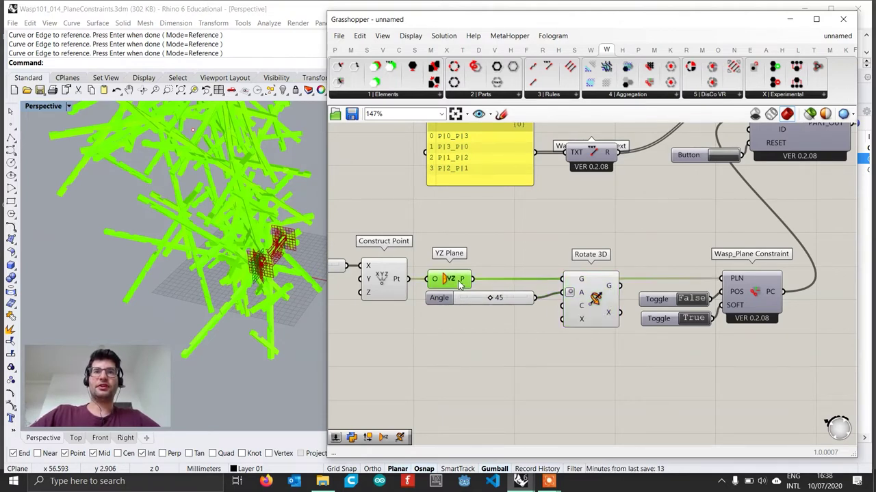
{"action": "double_click", "coordinate": [480, 356]}
{"action": "type", "text": "dec"}
{"action": "key", "text": "BackSpace"}
{"action": "type", "text": "plan"}
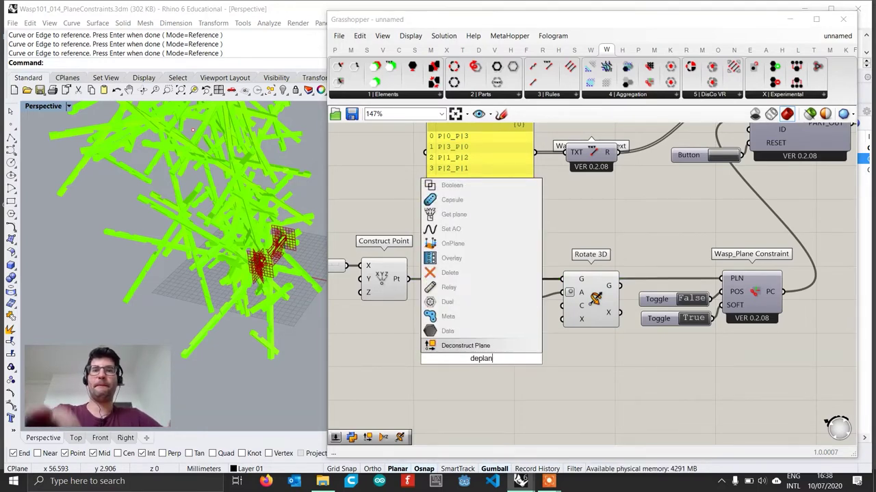
{"action": "key", "text": "Return"}
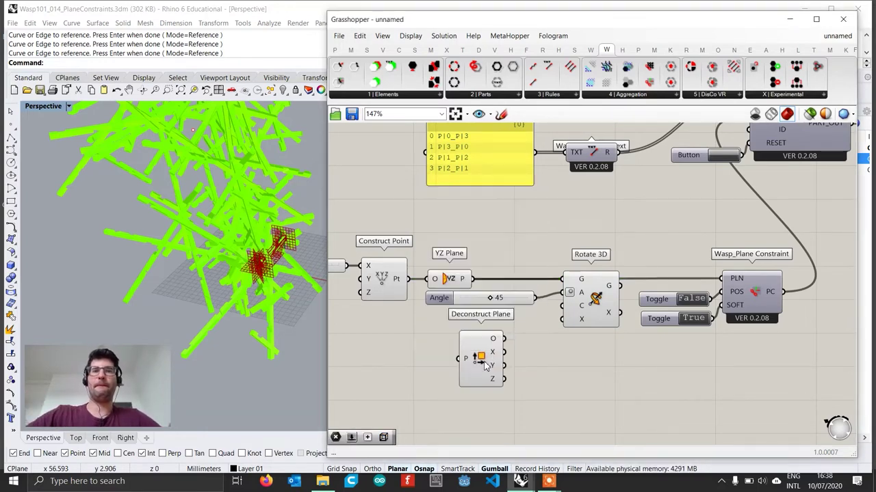
{"action": "left_click_drag", "start_coordinate": [473, 279], "coordinate": [509, 373]}
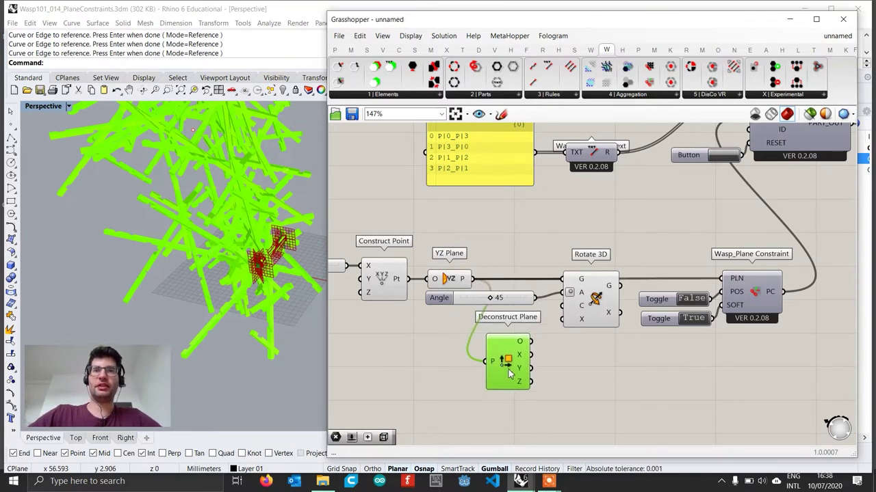
{"action": "left_click_drag", "start_coordinate": [537, 337], "coordinate": [560, 307]}
{"action": "left_click_drag", "start_coordinate": [524, 351], "coordinate": [562, 319]}
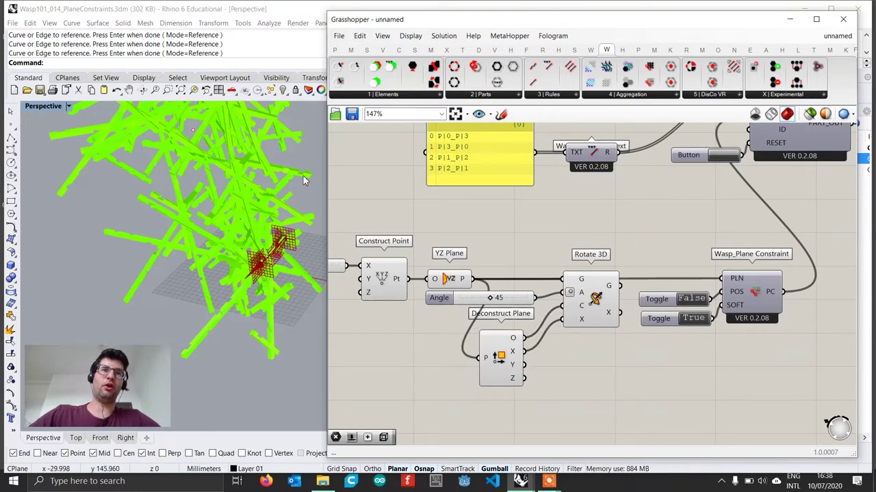
Step: Check the rotated plane in the Perspective view and connect Rotate 3D's geometry output to the plane constraint's PLN input
{"action": "right_click_drag", "start_coordinate": [749, 317], "coordinate": [624, 321]}
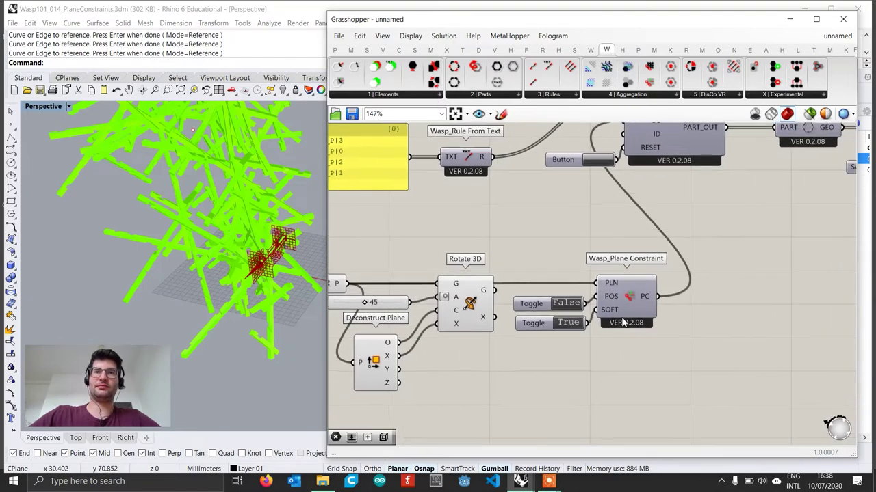
{"action": "left_click", "coordinate": [469, 302]}
{"action": "left_click", "coordinate": [198, 254]}
{"action": "right_click_drag", "start_coordinate": [267, 290], "coordinate": [221, 284]}
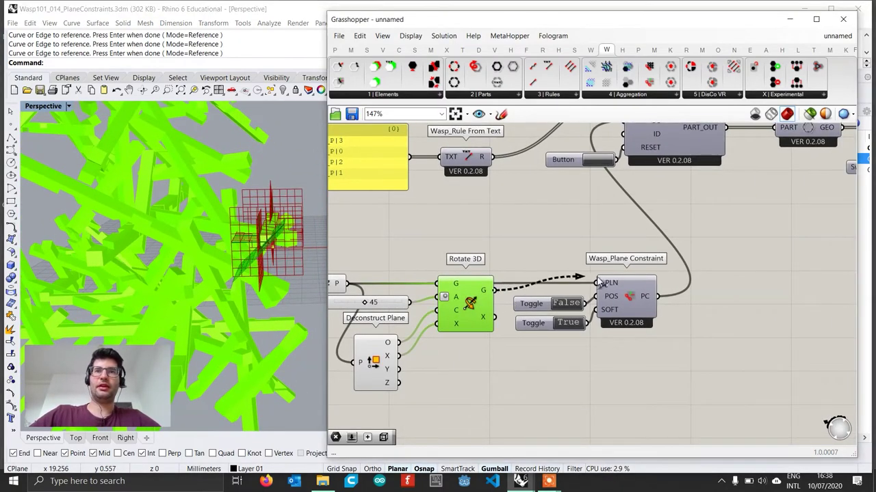
{"action": "left_click_drag", "start_coordinate": [662, 354], "coordinate": [530, 275]}
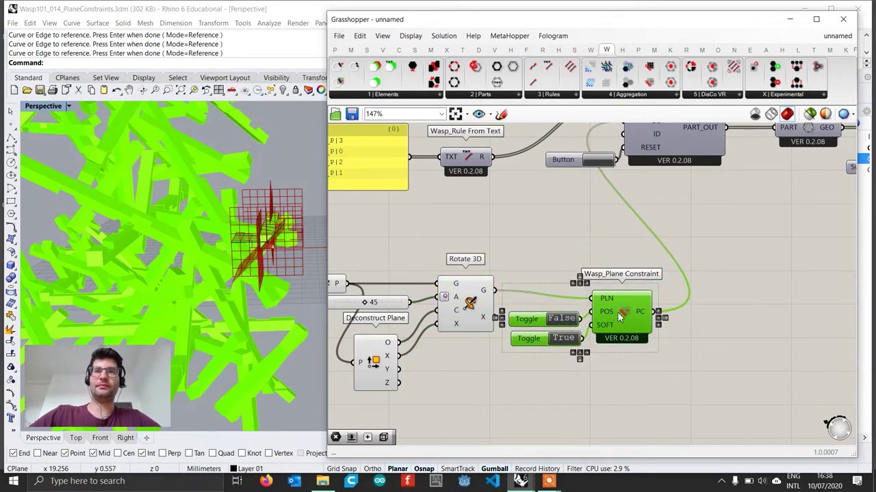
Step: Examine the aggregation's growth against the rotated plane in the Perspective and Front views
{"action": "scroll", "coordinate": [549, 259], "scroll_direction": "down", "scroll_amount": 3}
{"action": "scroll", "coordinate": [234, 303], "scroll_direction": "down", "scroll_amount": 6}
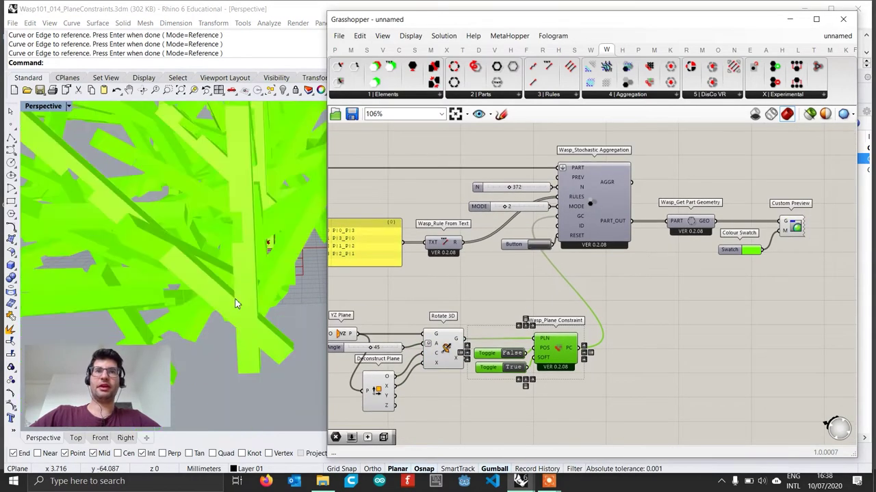
{"action": "right_click_drag", "start_coordinate": [223, 279], "coordinate": [201, 279]}
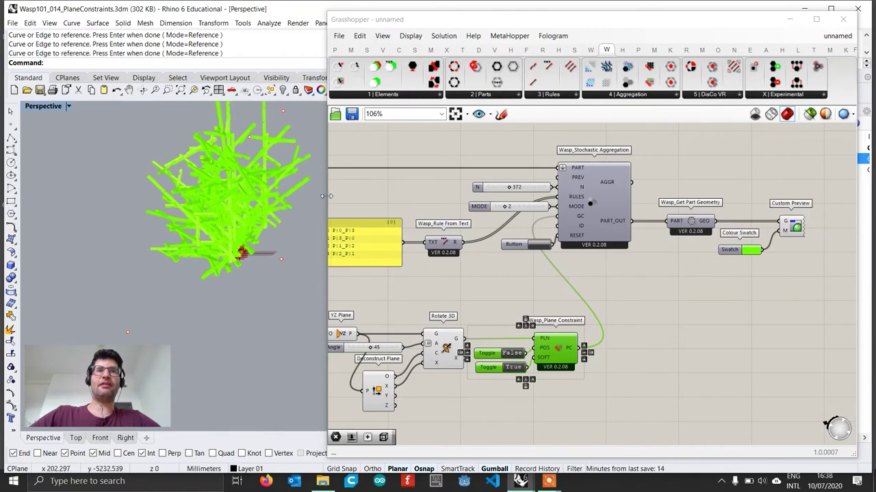
{"action": "right_click_drag", "start_coordinate": [237, 236], "coordinate": [246, 212]}
{"action": "scroll", "coordinate": [246, 212], "scroll_direction": "up", "scroll_amount": 5}
{"action": "right_click_drag", "start_coordinate": [267, 279], "coordinate": [244, 245]}
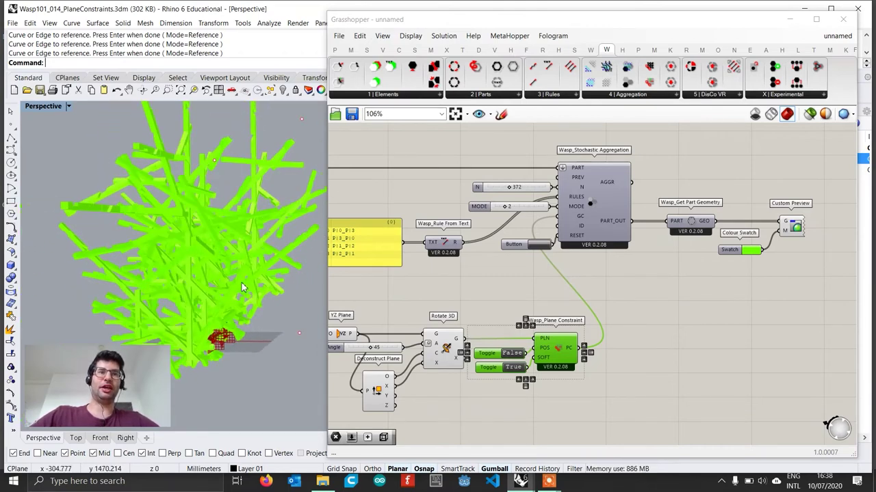
{"action": "left_click", "coordinate": [100, 438]}
{"action": "scroll", "coordinate": [263, 265], "scroll_direction": "down", "scroll_amount": 4}
{"action": "scroll", "coordinate": [263, 266], "scroll_direction": "up", "scroll_amount": 2}
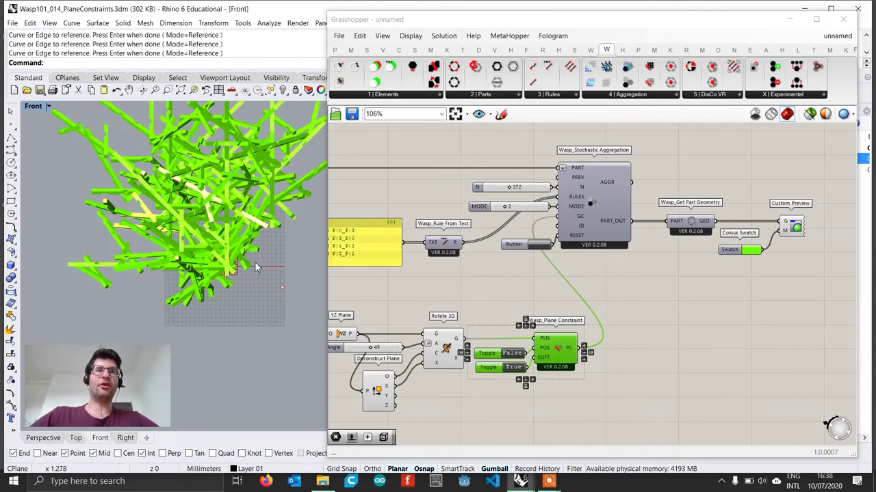
Step: Shift the whole group of plane constraint components, from X coordinate slider to Wasp_Plane Constraint, further left of the aggregation component
{"action": "left_click", "coordinate": [696, 297]}
{"action": "right_click_drag", "start_coordinate": [586, 384], "coordinate": [684, 318]}
{"action": "scroll", "coordinate": [684, 318], "scroll_direction": "down", "scroll_amount": 2}
{"action": "left_click_drag", "start_coordinate": [729, 360], "coordinate": [411, 265]}
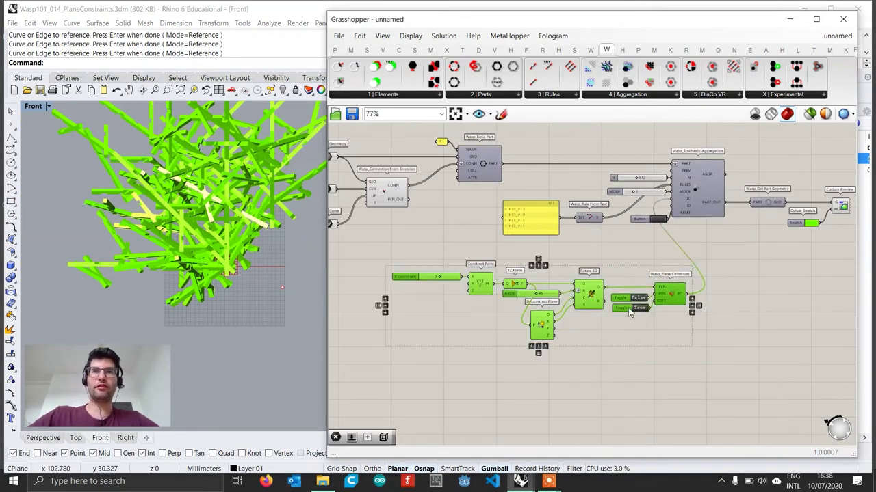
{"action": "left_click_drag", "start_coordinate": [669, 300], "coordinate": [618, 301]}
{"action": "left_click", "coordinate": [653, 274]}
Step: Duplicate the whole plane constraint setup, including its sliders and toggles, directly below the original
{"action": "right_click_drag", "start_coordinate": [587, 313], "coordinate": [693, 316]}
{"action": "scroll", "coordinate": [693, 316], "scroll_direction": "up", "scroll_amount": 2}
{"action": "left_click_drag", "start_coordinate": [801, 394], "coordinate": [346, 254]}
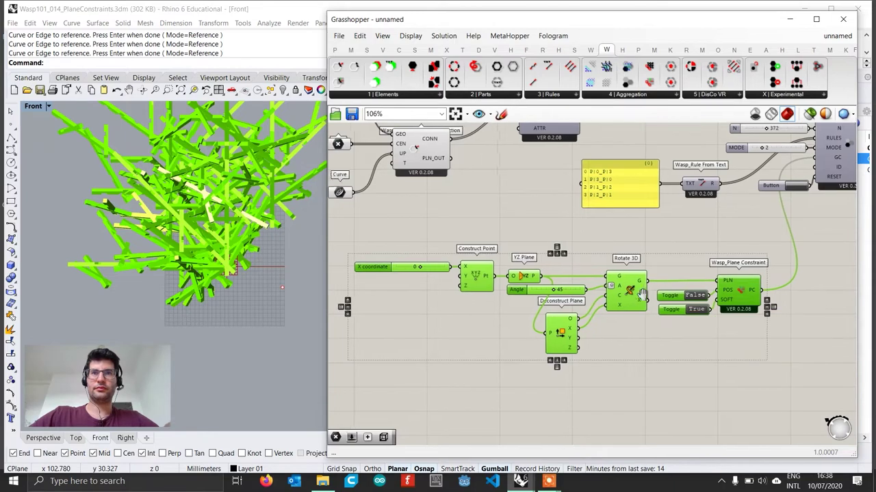
{"action": "scroll", "coordinate": [633, 301], "scroll_direction": "up", "scroll_amount": 2}
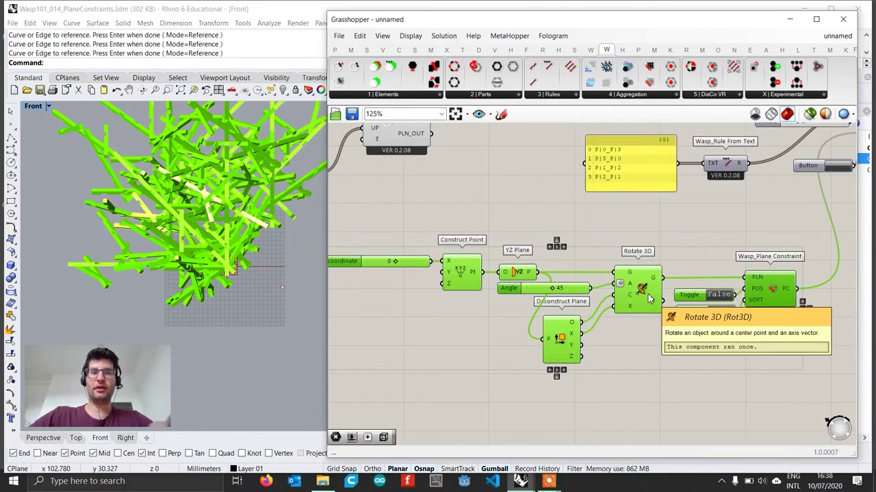
{"action": "left_click_drag", "start_coordinate": [649, 299], "coordinate": [643, 350], "text": "alt"}
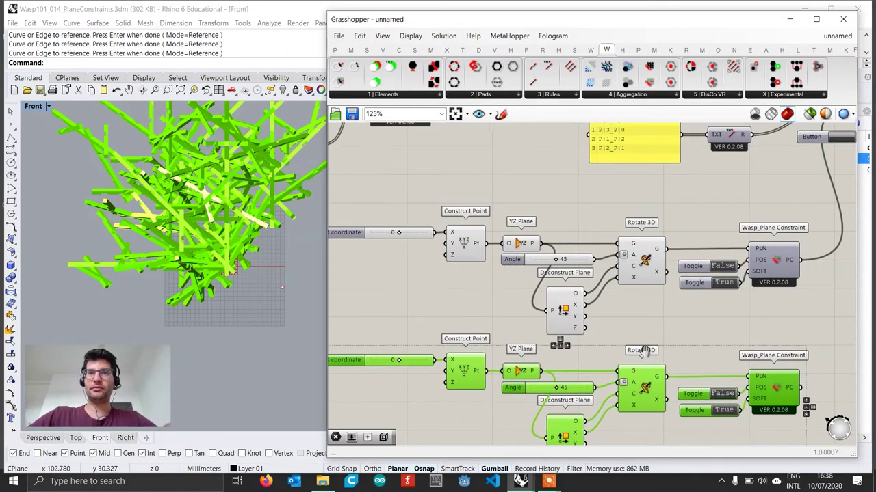
{"action": "right_click_drag", "start_coordinate": [643, 350], "coordinate": [664, 287]}
{"action": "left_click", "coordinate": [753, 382]}
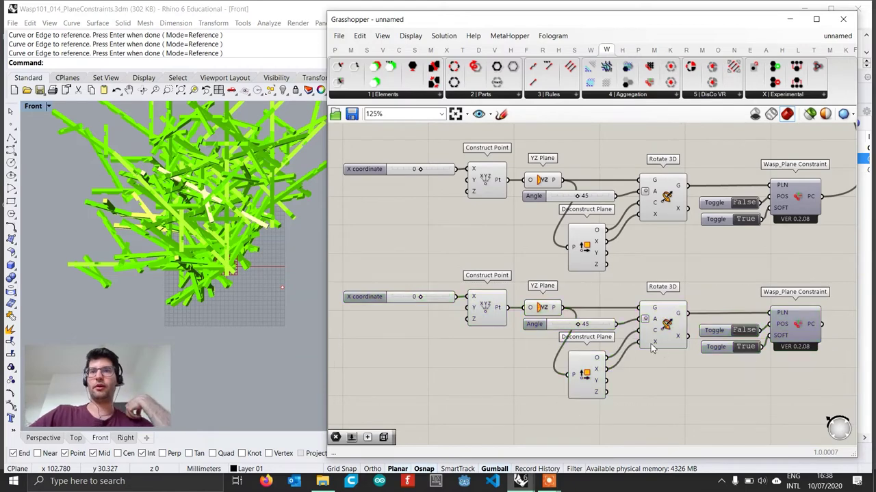
Step: Set the duplicated Angle slider's minimum to -100 and its value to -45
{"action": "scroll", "coordinate": [587, 330], "scroll_direction": "up", "scroll_amount": 1}
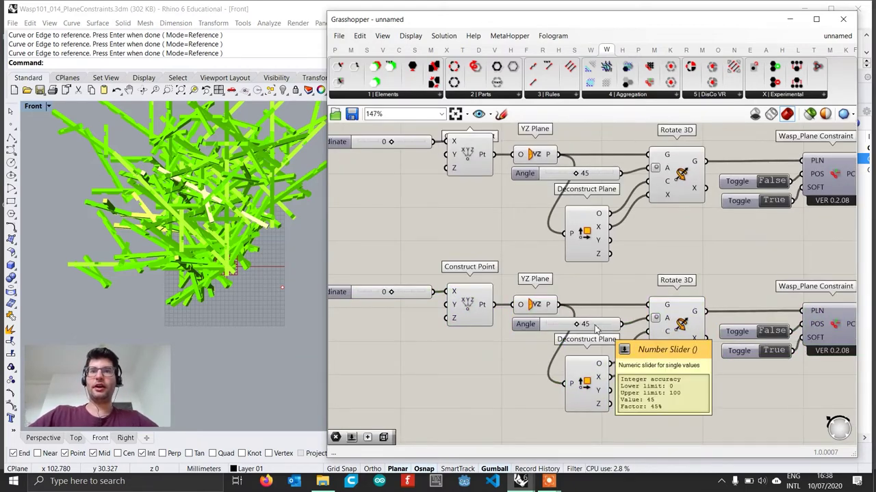
{"action": "scroll", "coordinate": [531, 328], "scroll_direction": "up", "scroll_amount": 1}
{"action": "left_click", "coordinate": [534, 330]}
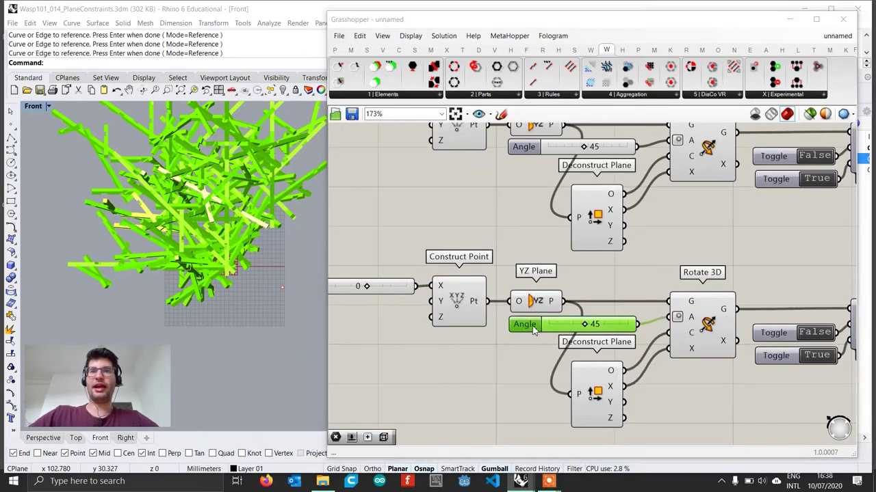
{"action": "double_click", "coordinate": [525, 325]}
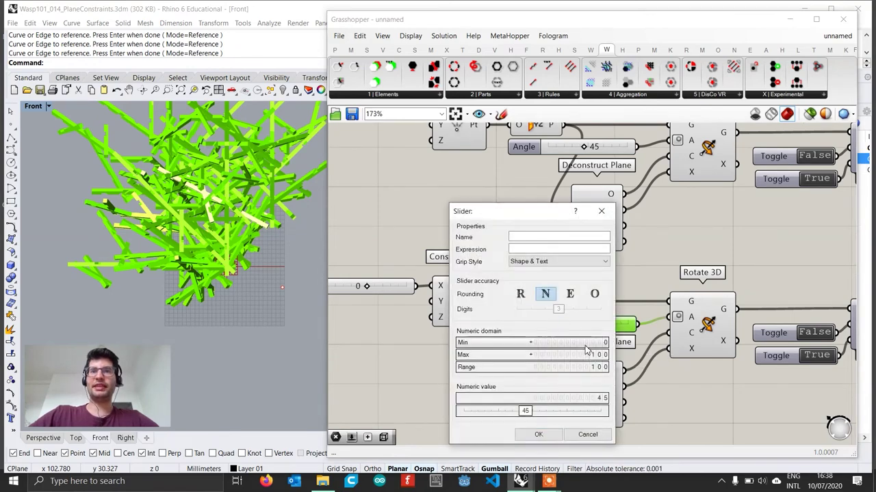
{"action": "double_click", "coordinate": [578, 343]}
{"action": "key", "text": "BackSpace"}
{"action": "type", "text": "-10"}
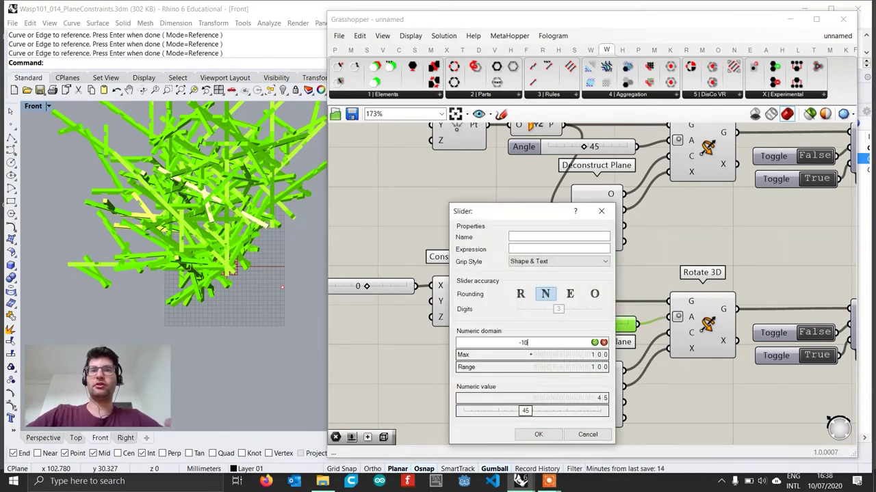
{"action": "type", "text": "0"}
{"action": "key", "text": "Return"}
{"action": "double_click", "coordinate": [547, 415]}
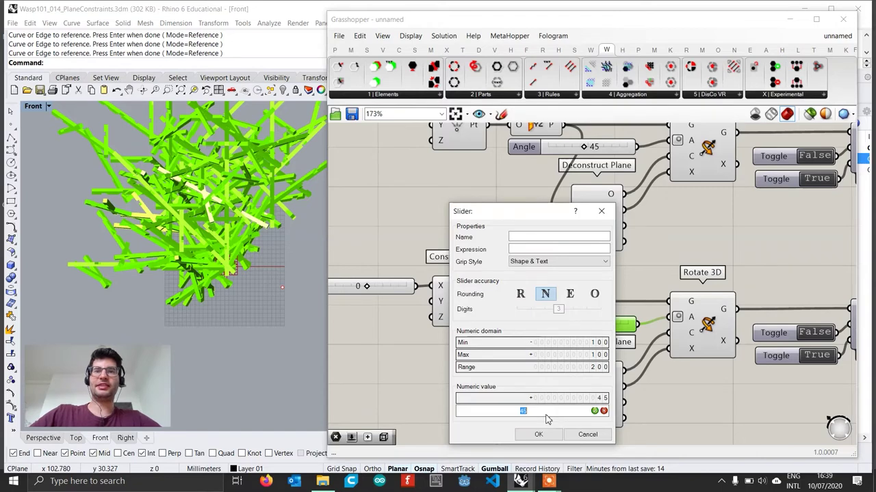
{"action": "type", "text": "-45"}
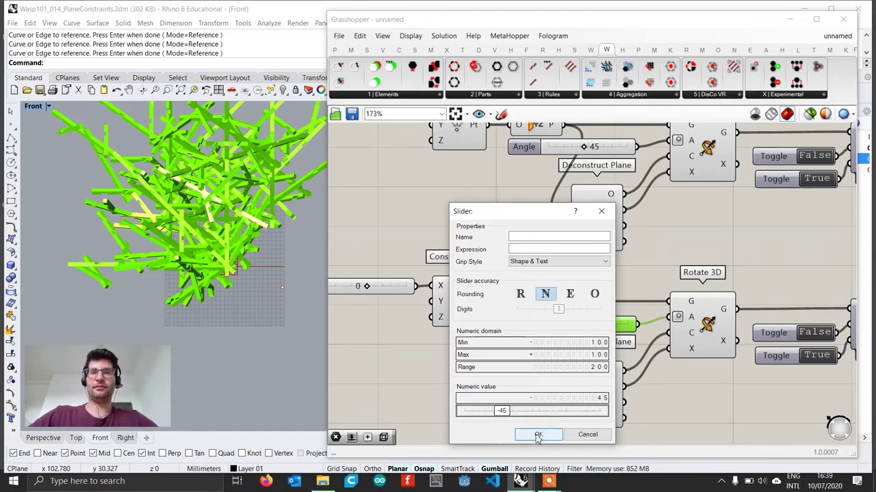
{"action": "left_click", "coordinate": [538, 435]}
{"action": "left_click", "coordinate": [684, 325]}
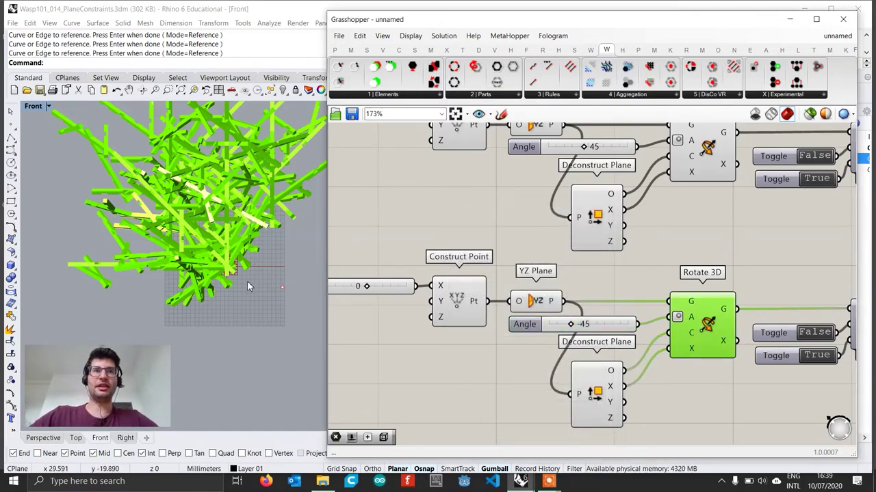
{"action": "scroll", "coordinate": [247, 280], "scroll_direction": "up", "scroll_amount": 2}
{"action": "left_click", "coordinate": [59, 438]}
{"action": "scroll", "coordinate": [232, 295], "scroll_direction": "up", "scroll_amount": 5}
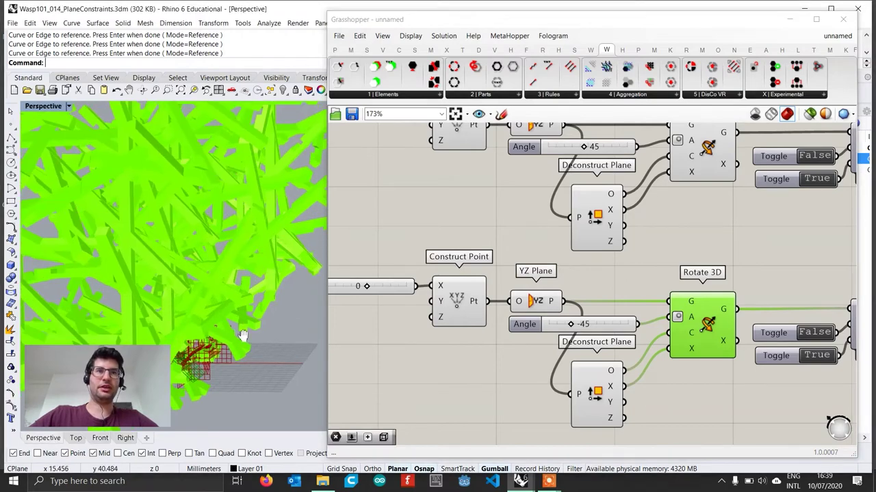
{"action": "right_click_drag", "start_coordinate": [231, 295], "coordinate": [216, 303]}
{"action": "scroll", "coordinate": [216, 304], "scroll_direction": "down", "scroll_amount": 5}
{"action": "right_click_drag", "start_coordinate": [625, 310], "coordinate": [430, 357]}
{"action": "scroll", "coordinate": [500, 330], "scroll_direction": "down", "scroll_amount": 4}
{"action": "right_click_drag", "start_coordinate": [597, 369], "coordinate": [541, 390]}
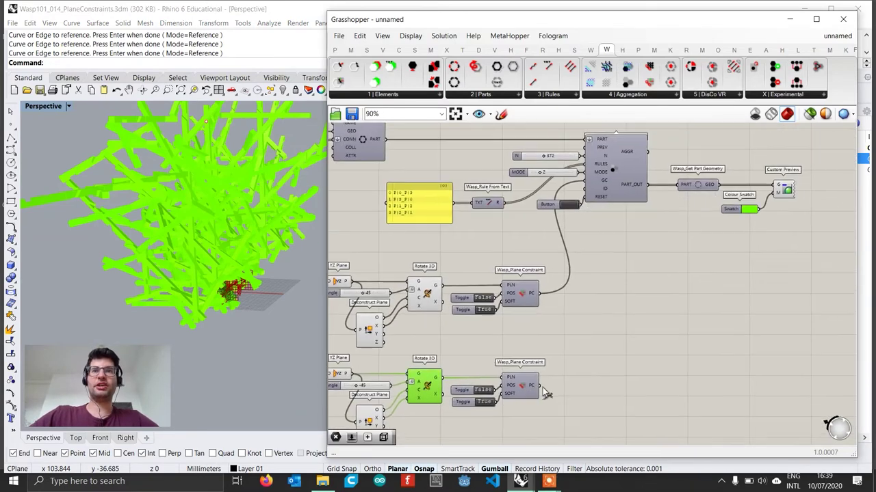
{"action": "left_click_drag", "start_coordinate": [540, 387], "coordinate": [590, 188]}
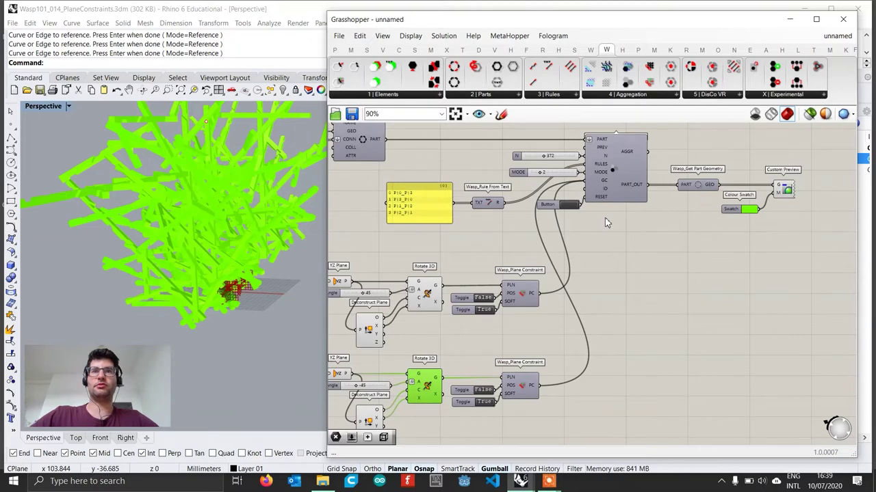
{"action": "left_click", "coordinate": [567, 206]}
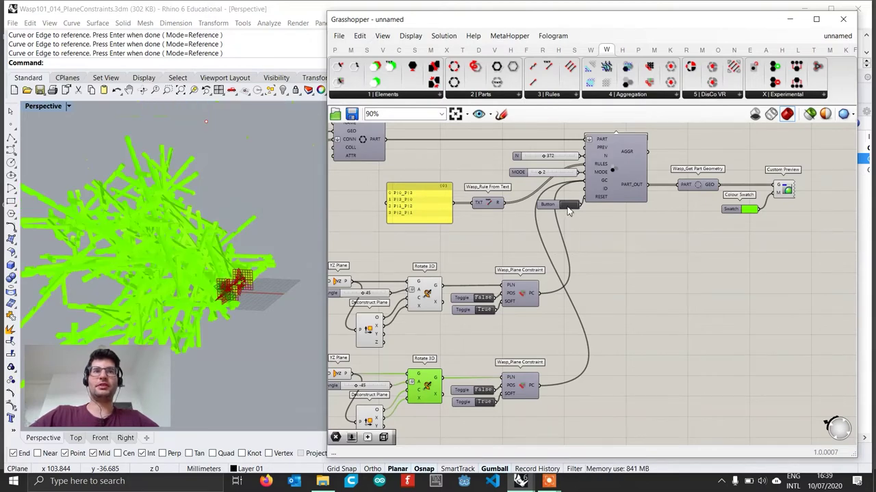
Step: Examine how the aggregation grows between the two rotated planes from several angles in the Perspective view
{"action": "right_click_drag", "start_coordinate": [111, 317], "coordinate": [173, 199]}
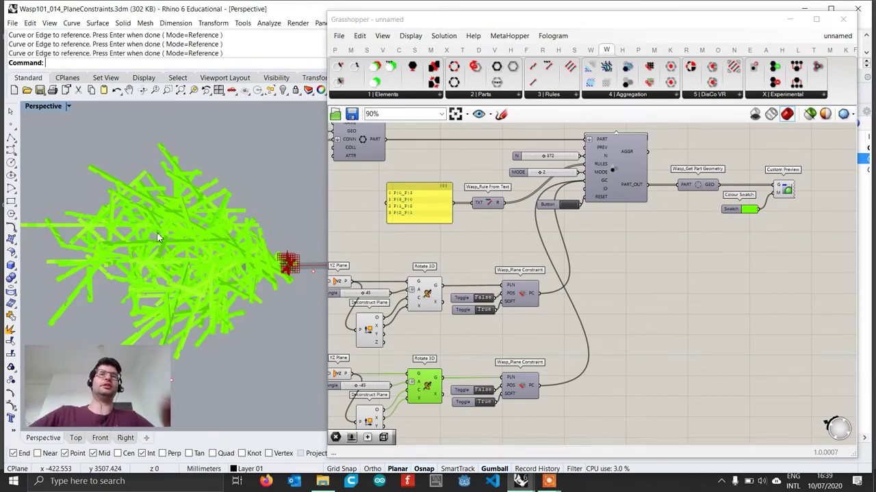
{"action": "scroll", "coordinate": [446, 303], "scroll_direction": "down", "scroll_amount": 1}
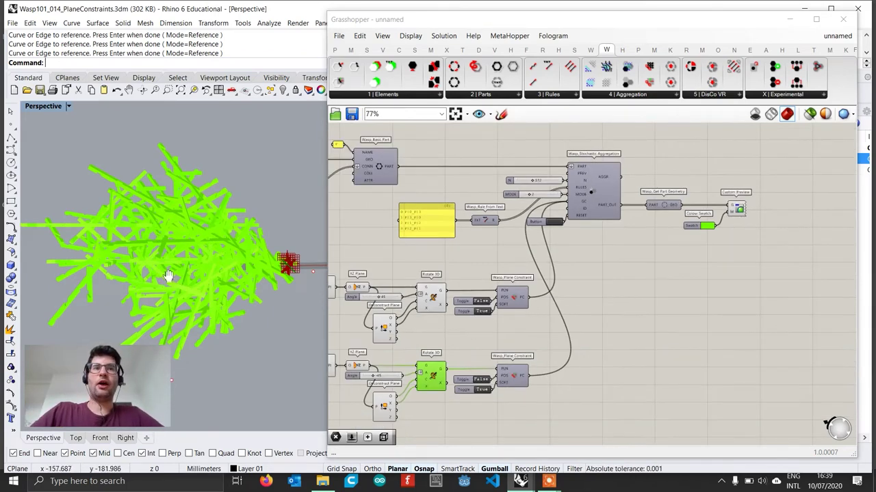
{"action": "right_click_drag", "start_coordinate": [170, 275], "coordinate": [148, 268]}
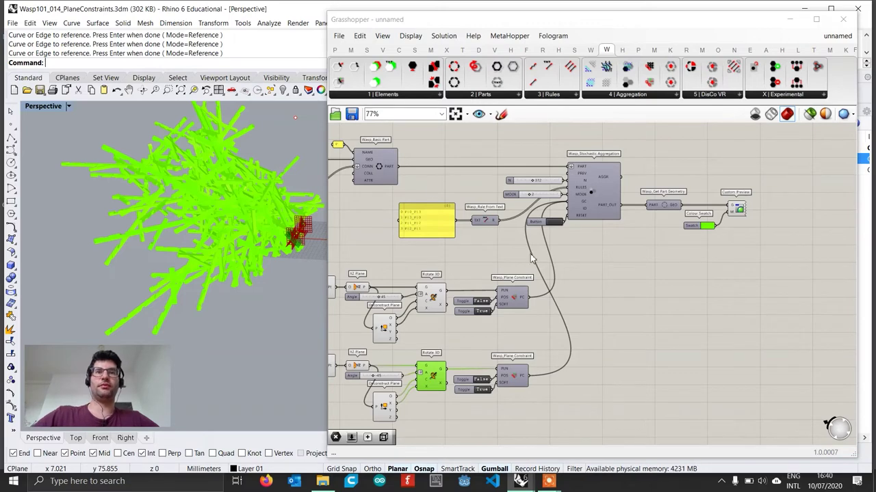
{"action": "left_click", "coordinate": [634, 332]}
{"action": "right_click_drag", "start_coordinate": [247, 281], "coordinate": [199, 329]}
Step: Hide the Part layer and select the six limit points surrounding the aggregation in the Rhino model
{"action": "double_click", "coordinate": [578, 22]}
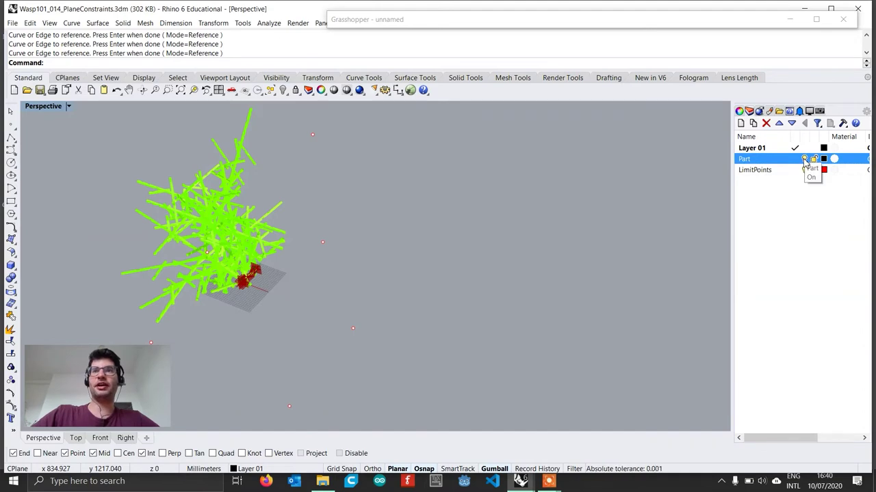
{"action": "right_click_drag", "start_coordinate": [513, 258], "coordinate": [356, 232]}
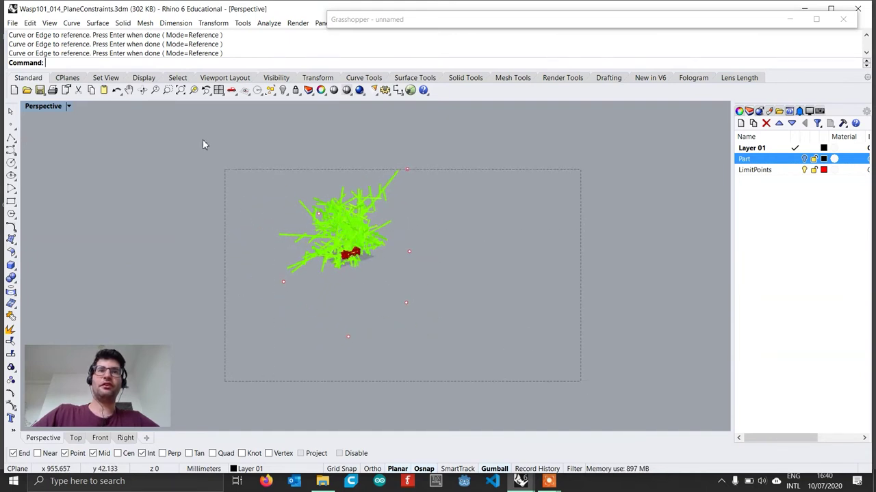
{"action": "left_click_drag", "start_coordinate": [202, 140], "coordinate": [158, 118]}
{"action": "scroll", "coordinate": [352, 214], "scroll_direction": "up", "scroll_amount": 4}
{"action": "right_click_drag", "start_coordinate": [369, 208], "coordinate": [375, 225]}
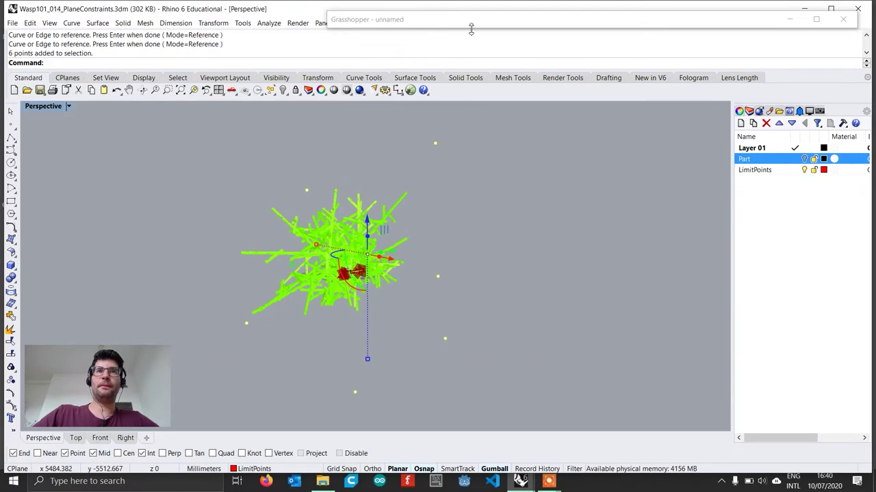
Step: Add a Point parameter below the plane constraint setups and reference the six selected limit points in it
{"action": "double_click", "coordinate": [471, 21]}
{"action": "right_click_drag", "start_coordinate": [219, 211], "coordinate": [58, 193], "text": "shift"}
{"action": "right_click_drag", "start_coordinate": [563, 316], "coordinate": [656, 257]}
{"action": "scroll", "coordinate": [655, 257], "scroll_direction": "down", "scroll_amount": 1}
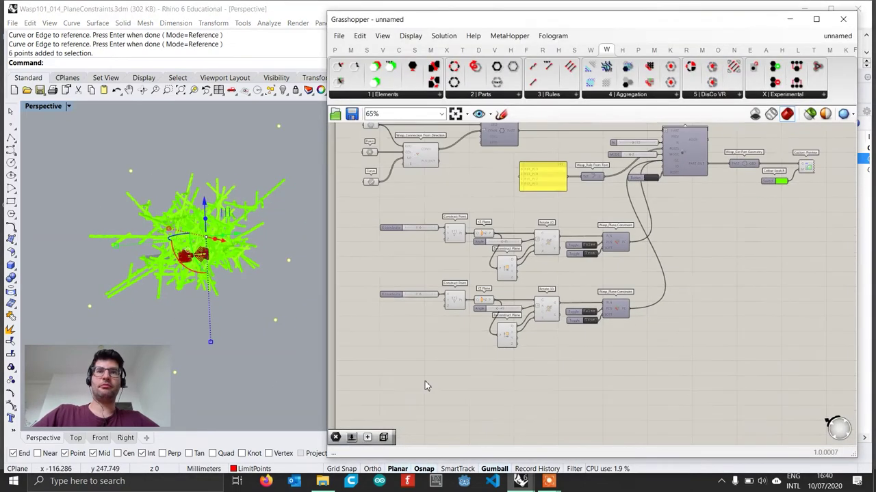
{"action": "scroll", "coordinate": [424, 385], "scroll_direction": "up", "scroll_amount": 2}
{"action": "scroll", "coordinate": [424, 379], "scroll_direction": "up", "scroll_amount": 1}
{"action": "double_click", "coordinate": [424, 375]}
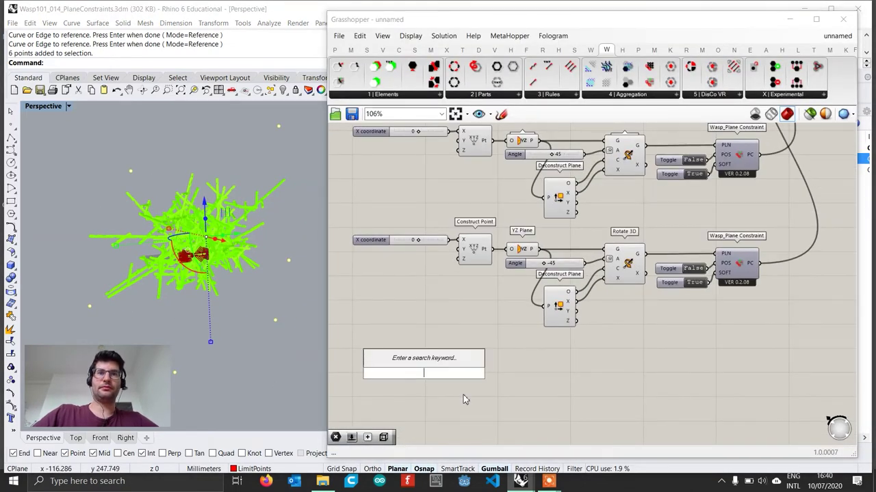
{"action": "type", "text": "point"}
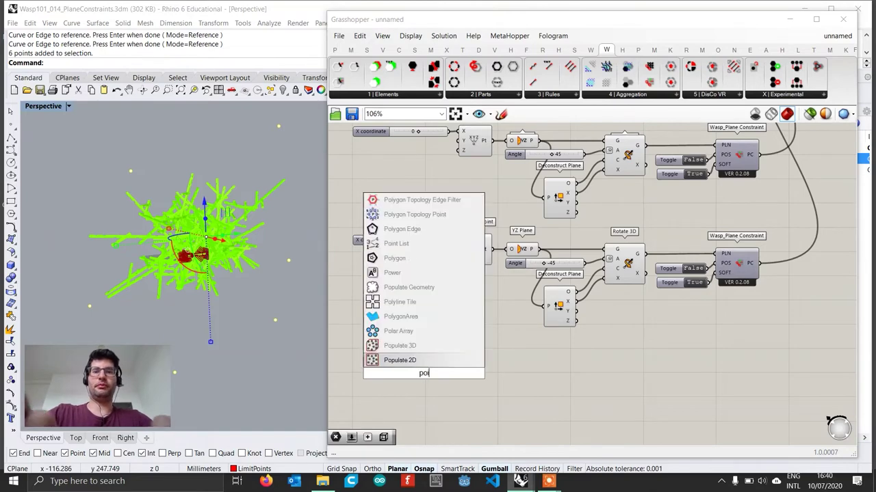
{"action": "key", "text": "Return"}
{"action": "scroll", "coordinate": [477, 406], "scroll_direction": "up", "scroll_amount": 1}
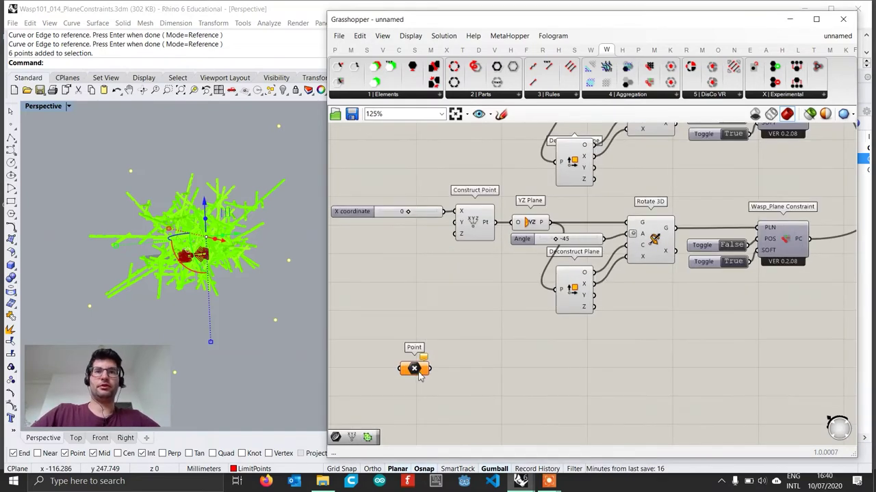
{"action": "right_click", "coordinate": [414, 369]}
{"action": "left_click", "coordinate": [468, 399]}
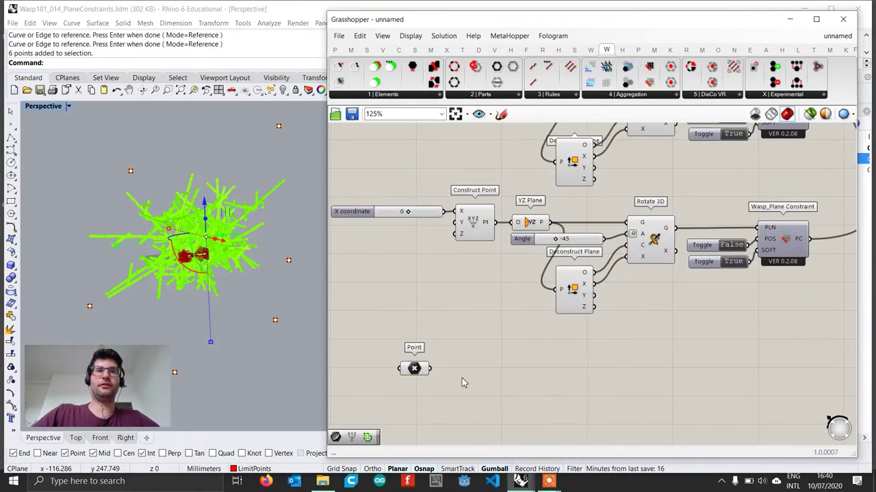
Step: Move the Point parameter further down and add a Construct Point component directly above it
{"action": "left_click_drag", "start_coordinate": [415, 373], "coordinate": [434, 390]}
{"action": "left_click", "coordinate": [498, 392]}
{"action": "right_click_drag", "start_coordinate": [498, 392], "coordinate": [488, 294]}
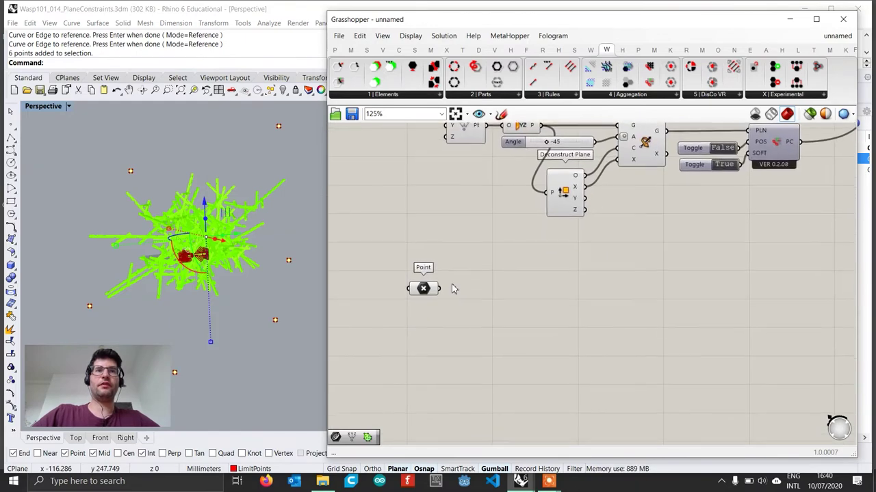
{"action": "left_click_drag", "start_coordinate": [424, 290], "coordinate": [442, 323]}
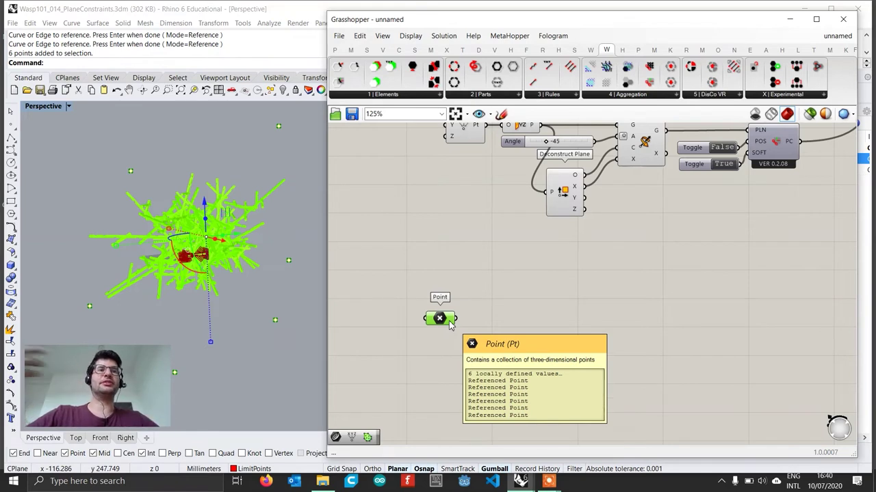
{"action": "double_click", "coordinate": [442, 285]}
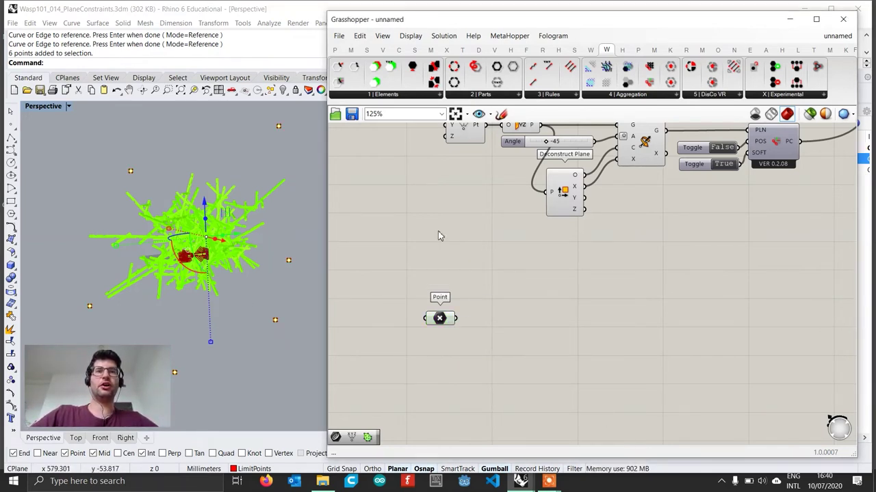
{"action": "scroll", "coordinate": [442, 269], "scroll_direction": "up", "scroll_amount": 2}
{"action": "double_click", "coordinate": [441, 269]}
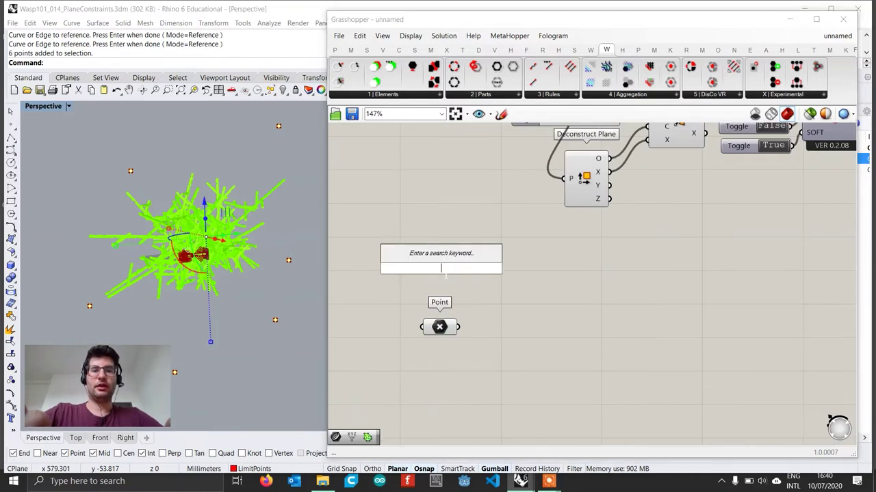
{"action": "type", "text": "construct"}
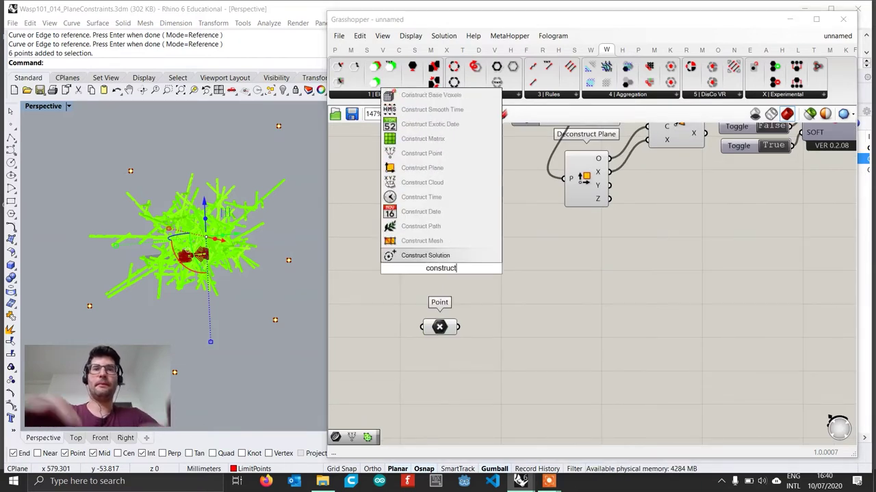
{"action": "type", "text": " poin"}
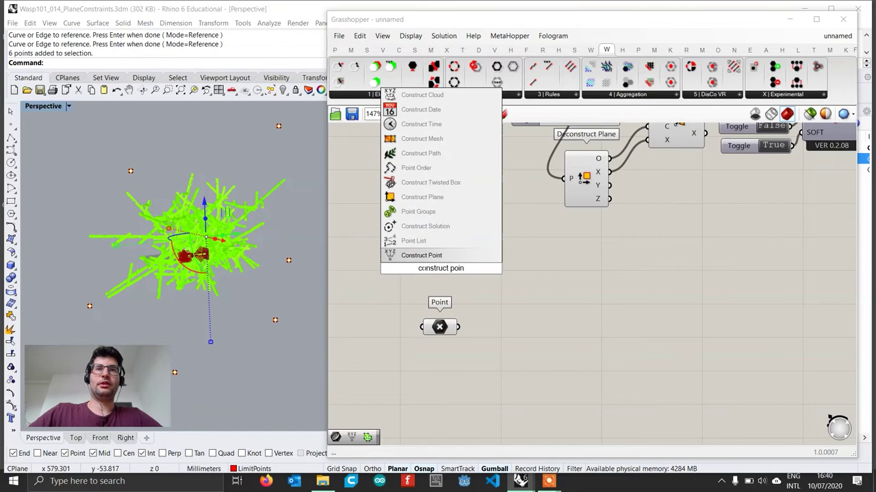
{"action": "left_click", "coordinate": [428, 255]}
{"action": "right_click_drag", "start_coordinate": [186, 276], "coordinate": [219, 290]}
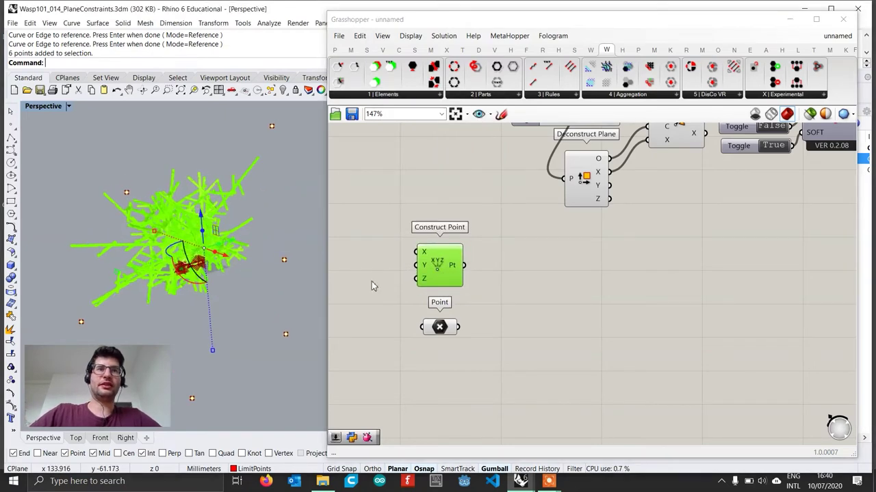
{"action": "left_click", "coordinate": [553, 283]}
{"action": "double_click", "coordinate": [544, 295]}
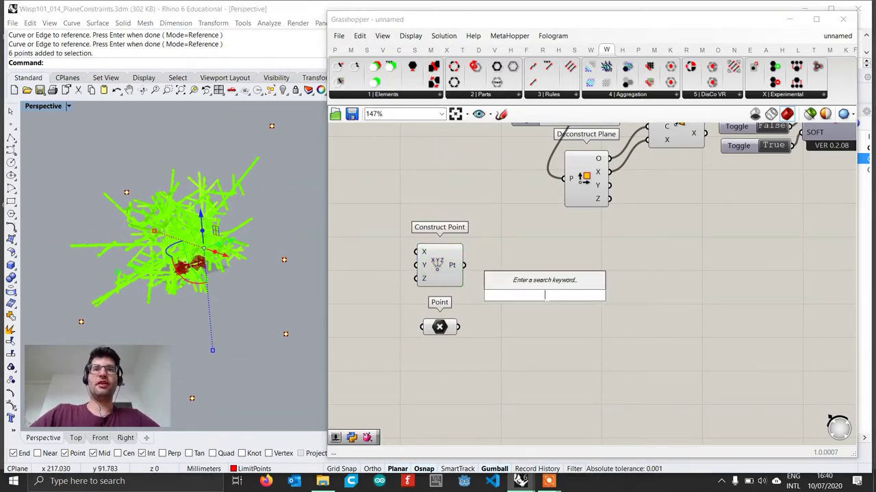
{"action": "type", "text": "voro"}
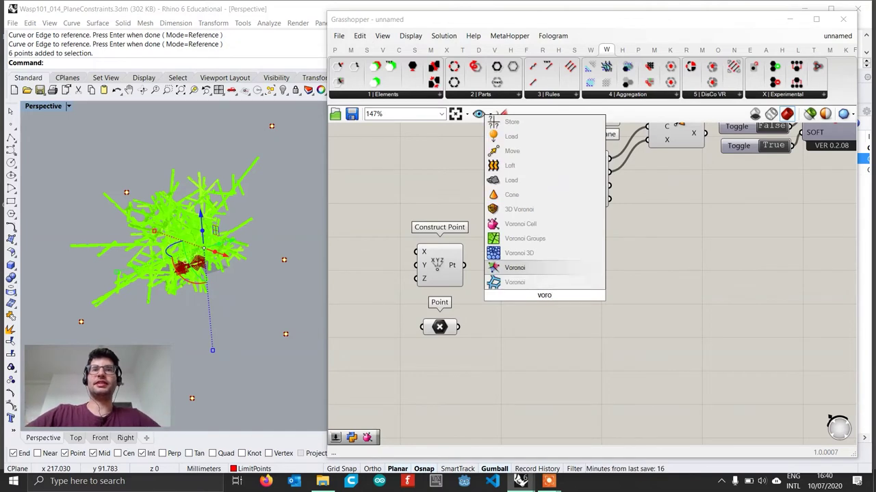
{"action": "key", "text": "Return"}
{"action": "left_click", "coordinate": [540, 290]}
{"action": "key", "text": "Delete"}
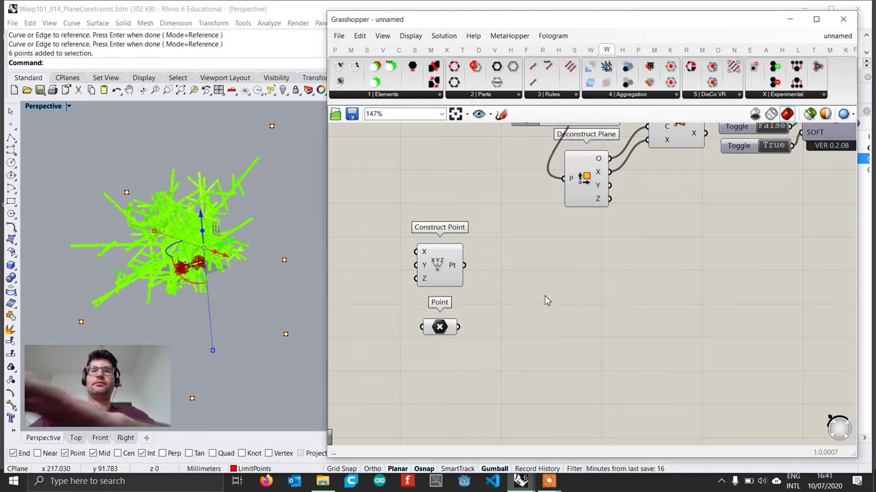
Step: Add a Voronoi Cell component beside the Construct Point and Point components
{"action": "double_click", "coordinate": [545, 296]}
{"action": "type", "text": "voronoi cell"}
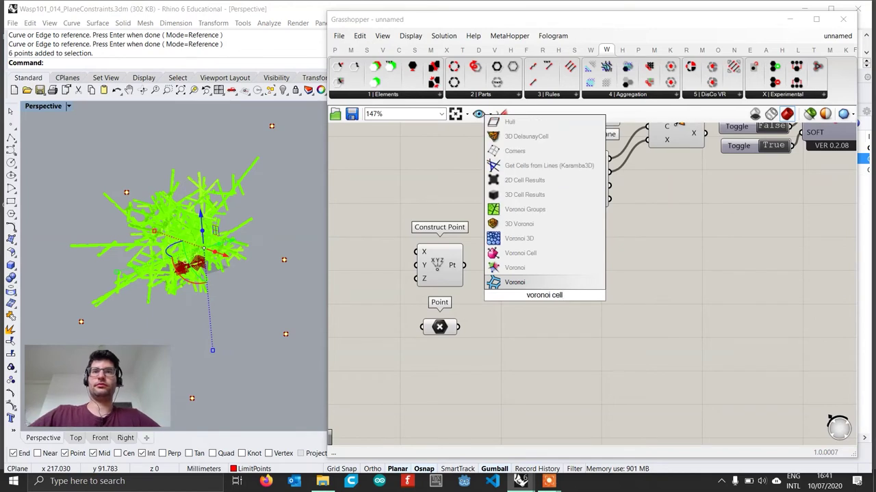
{"action": "left_click", "coordinate": [520, 253]}
{"action": "scroll", "coordinate": [544, 303], "scroll_direction": "up", "scroll_amount": 2}
{"action": "left_click", "coordinate": [544, 303]}
Step: Connect Construct Point to the Voronoi Cell's P input and the Point parameter to its N input, and reposition the Voronoi Cell
{"action": "left_click_drag", "start_coordinate": [459, 261], "coordinate": [532, 282]}
{"action": "left_click_drag", "start_coordinate": [453, 333], "coordinate": [563, 300]}
{"action": "right_click_drag", "start_coordinate": [127, 253], "coordinate": [200, 220]}
{"action": "scroll", "coordinate": [280, 244], "scroll_direction": "up", "scroll_amount": 4}
{"action": "left_click_drag", "start_coordinate": [552, 307], "coordinate": [521, 340]}
{"action": "right_click_drag", "start_coordinate": [579, 343], "coordinate": [524, 324]}
Step: Add a Deconstruct Brep component above and beside the Voronoi Cell and connect the cell's C output to its B input
{"action": "double_click", "coordinate": [564, 326]}
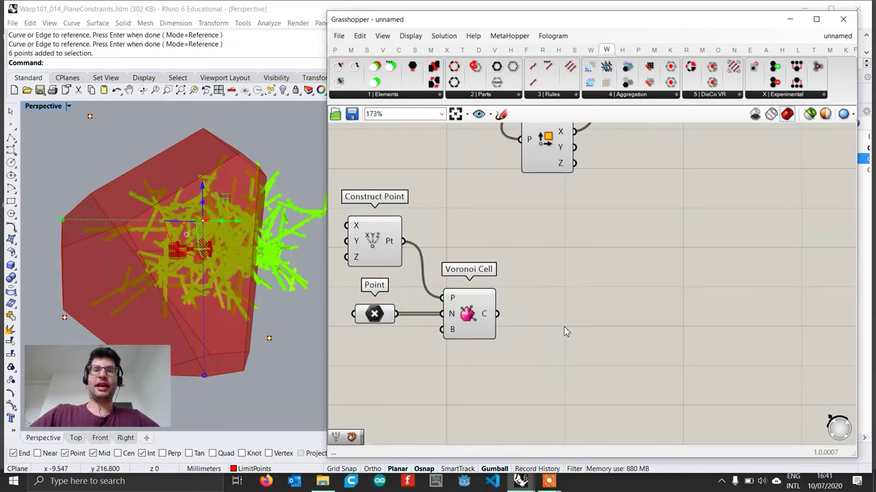
{"action": "type", "text": "de"}
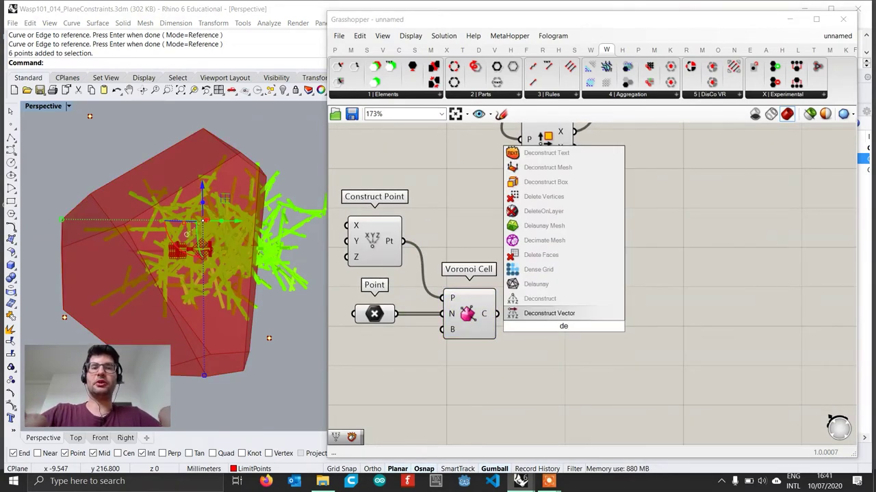
{"action": "type", "text": "brep"}
{"action": "key", "text": "Return"}
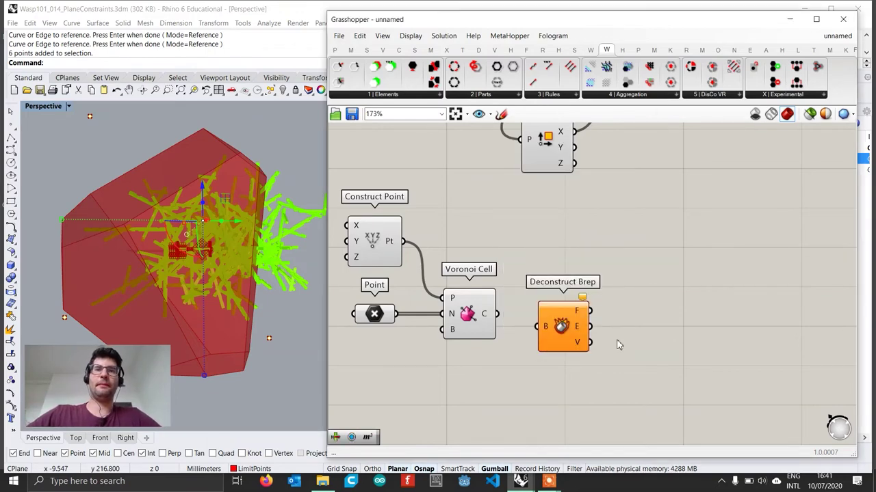
{"action": "left_click_drag", "start_coordinate": [503, 313], "coordinate": [585, 259]}
{"action": "right_click_drag", "start_coordinate": [231, 283], "coordinate": [267, 268]}
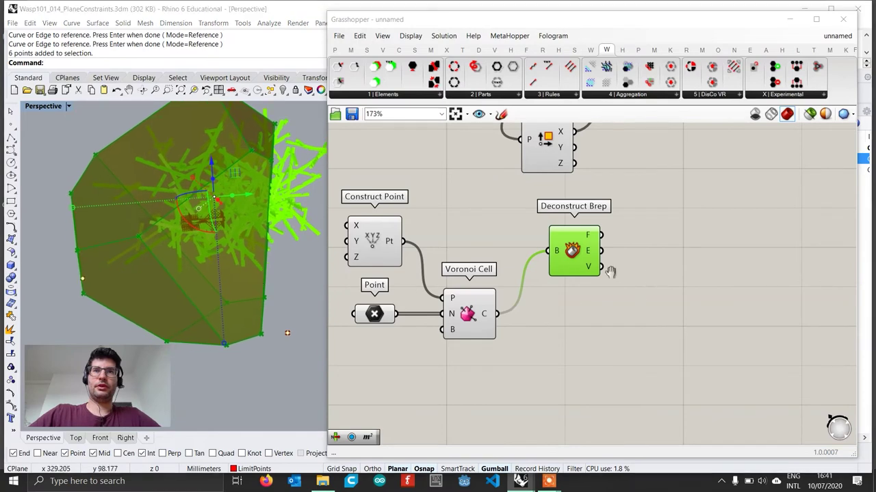
Step: Add an Area component beside Deconstruct Brep and connect the F output to its G input
{"action": "right_click_drag", "start_coordinate": [609, 271], "coordinate": [512, 271]}
{"action": "double_click", "coordinate": [579, 254]}
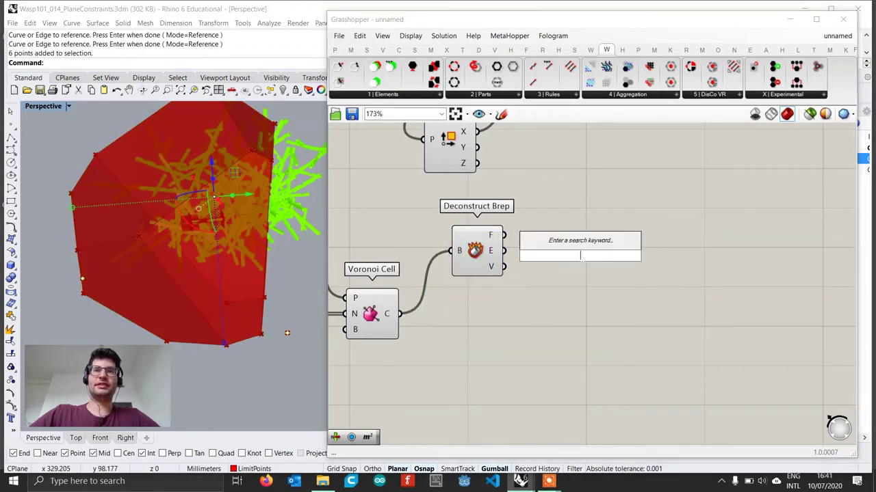
{"action": "type", "text": "area"}
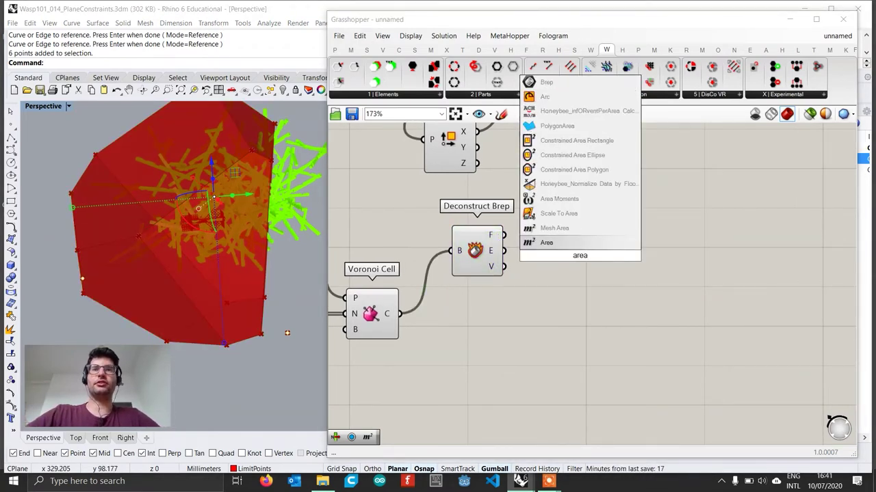
{"action": "key", "text": "Return"}
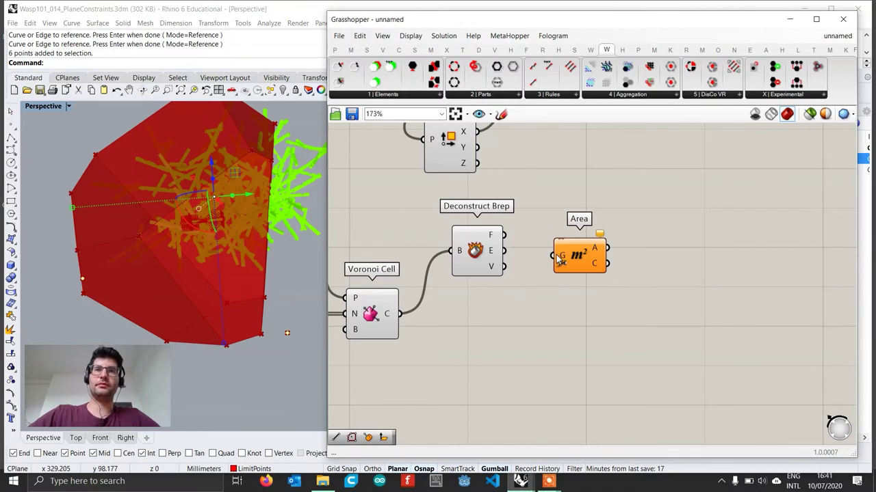
{"action": "left_click_drag", "start_coordinate": [559, 256], "coordinate": [503, 234]}
{"action": "left_click_drag", "start_coordinate": [587, 267], "coordinate": [568, 246]}
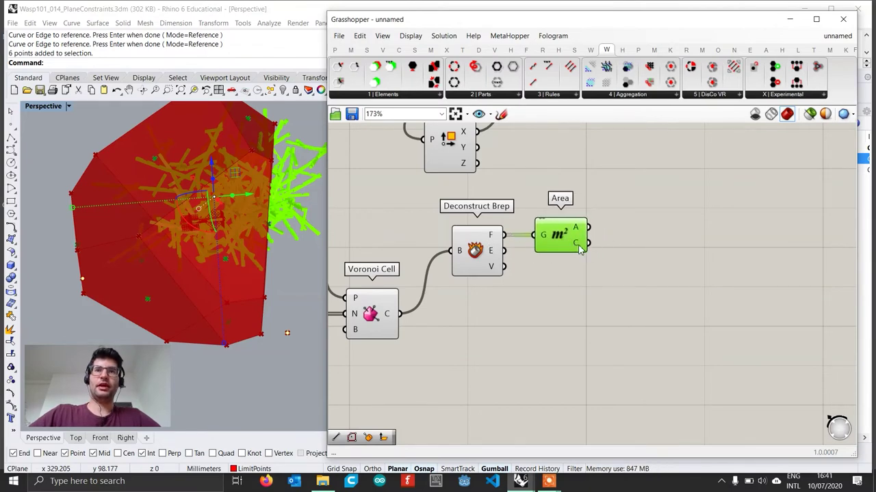
{"action": "right_click_drag", "start_coordinate": [99, 274], "coordinate": [176, 214]}
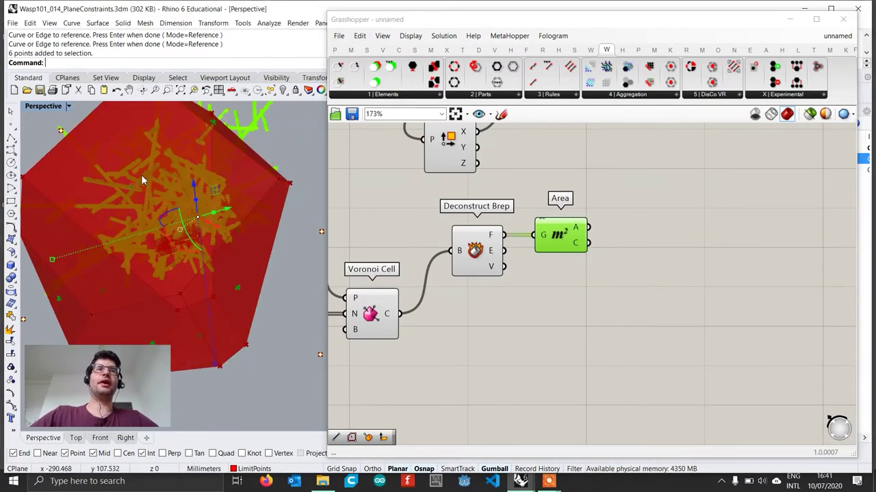
{"action": "scroll", "coordinate": [141, 174], "scroll_direction": "down", "scroll_amount": 5}
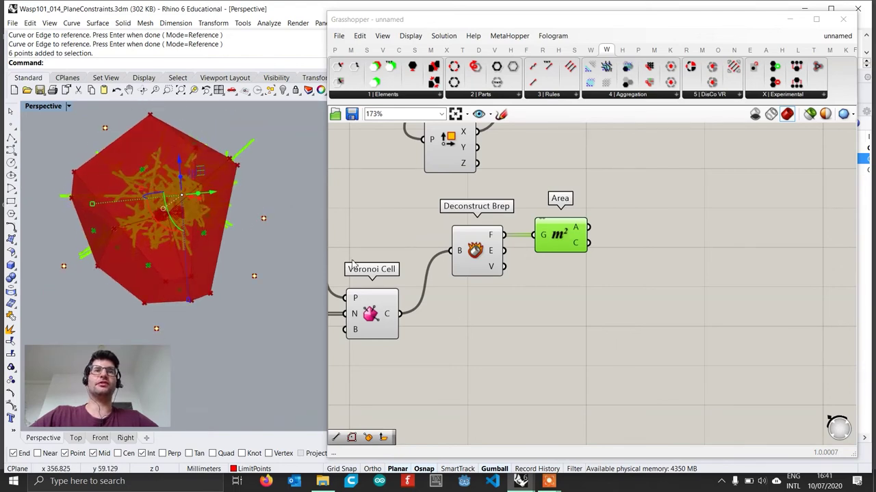
Step: Add a Brep Closest Point component, connecting the Voronoi Cell's C output to its B input and Area's C output to its P input
{"action": "double_click", "coordinate": [522, 329]}
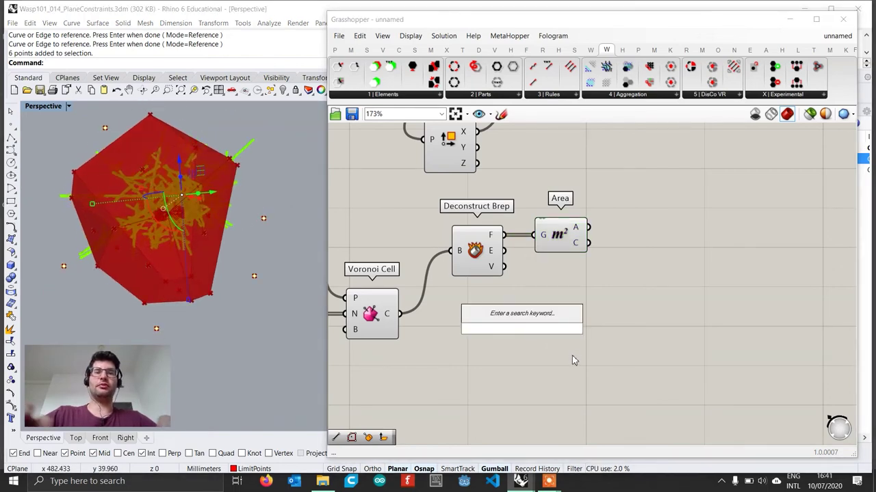
{"action": "type", "text": "brep clo"}
{"action": "type", "text": "s"}
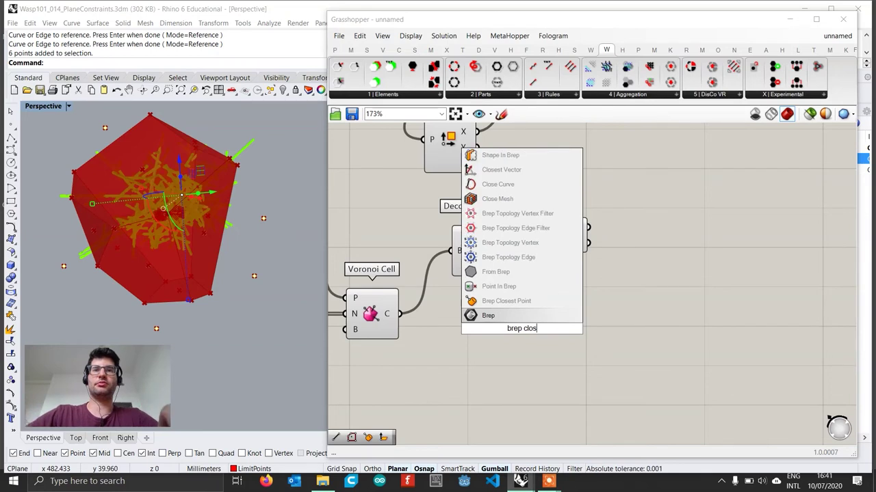
{"action": "key", "text": "Return"}
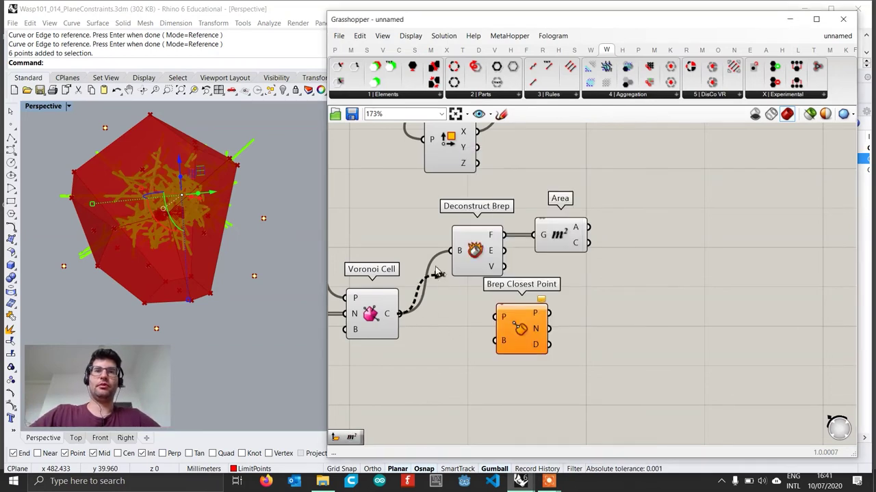
{"action": "left_click_drag", "start_coordinate": [400, 314], "coordinate": [645, 312]}
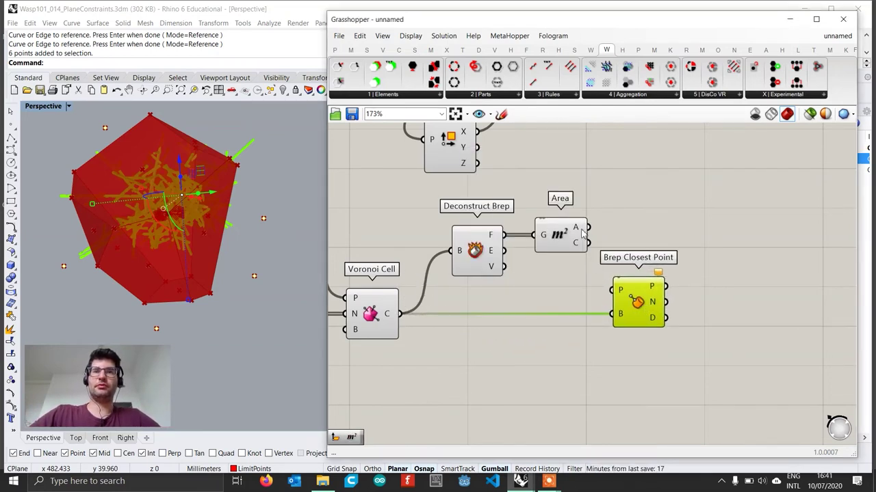
{"action": "left_click_drag", "start_coordinate": [588, 242], "coordinate": [613, 290]}
{"action": "right_click_drag", "start_coordinate": [656, 292], "coordinate": [554, 289]}
{"action": "left_click_drag", "start_coordinate": [554, 290], "coordinate": [545, 304]}
{"action": "mouse_move", "coordinate": [557, 288]}
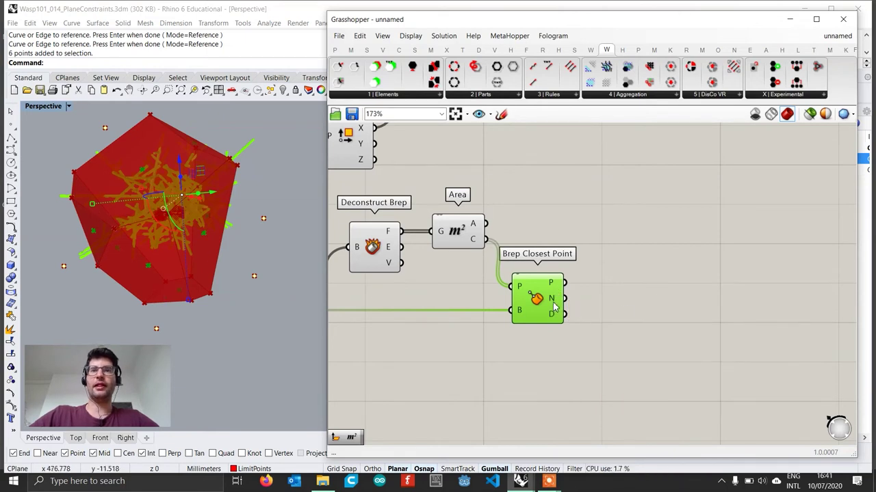
Step: Add a Plane Normal component, connecting Brep Closest Point's P output to its O input and the N output to its Z input
{"action": "right_click_drag", "start_coordinate": [623, 301], "coordinate": [550, 308]}
{"action": "left_click", "coordinate": [555, 308]}
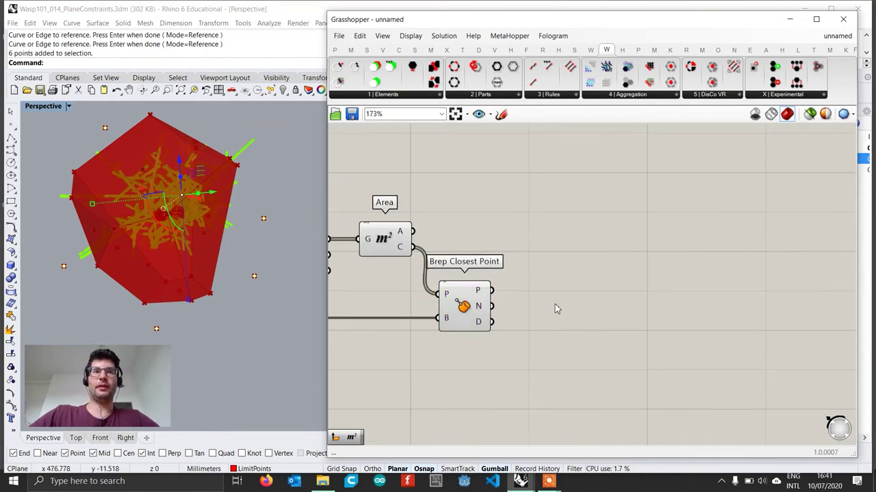
{"action": "double_click", "coordinate": [556, 309]}
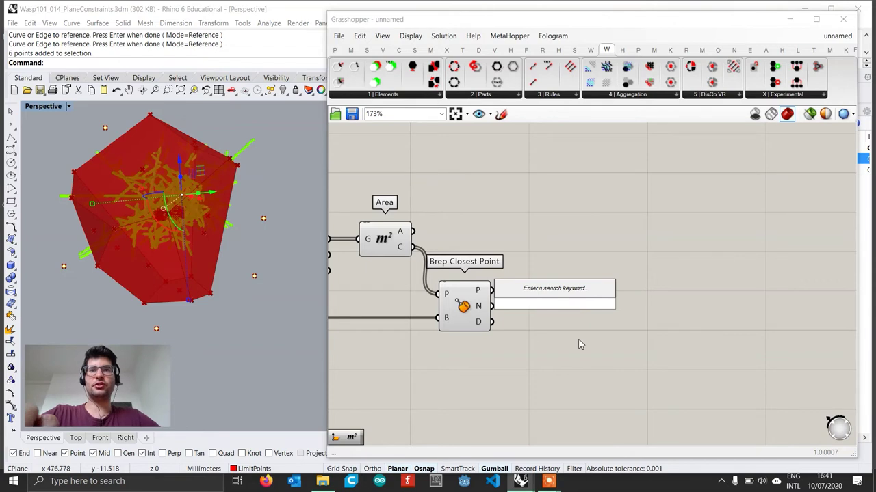
{"action": "type", "text": "plane nor"}
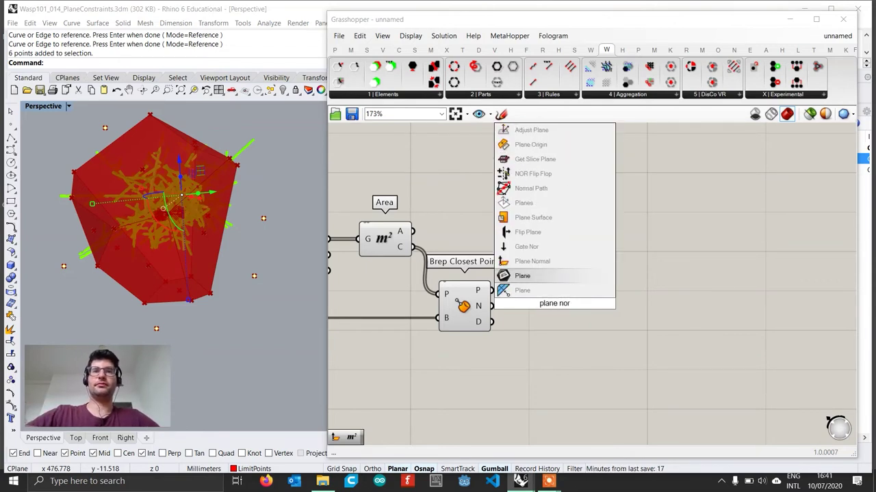
{"action": "left_click", "coordinate": [532, 262]}
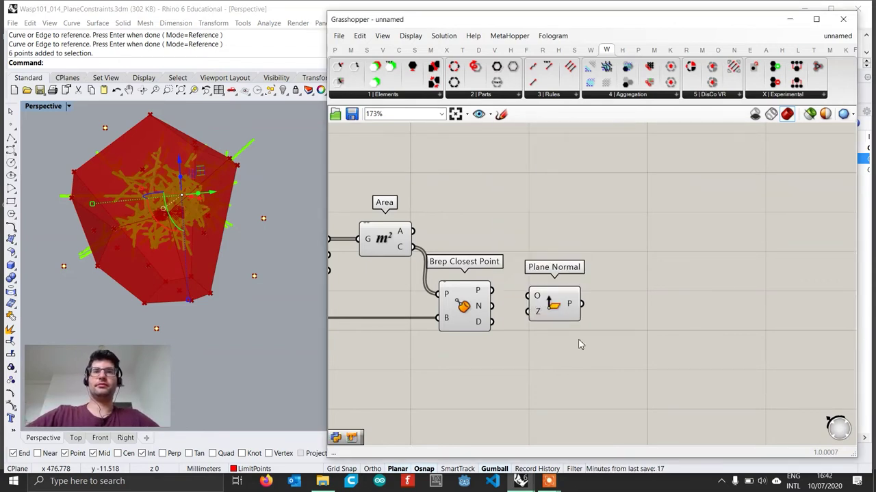
{"action": "scroll", "coordinate": [523, 308], "scroll_direction": "up", "scroll_amount": 1}
{"action": "left_click_drag", "start_coordinate": [528, 294], "coordinate": [558, 309]}
{"action": "right_click_drag", "start_coordinate": [180, 243], "coordinate": [152, 288]}
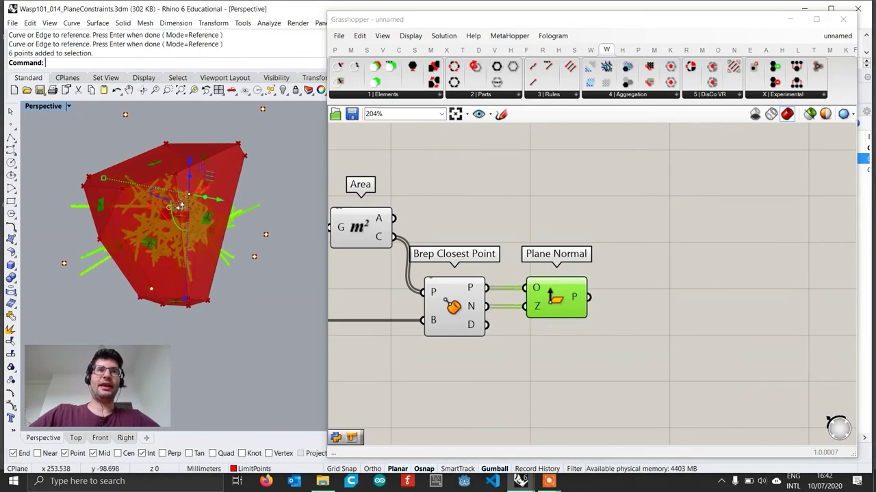
{"action": "right_click_drag", "start_coordinate": [221, 242], "coordinate": [154, 219]}
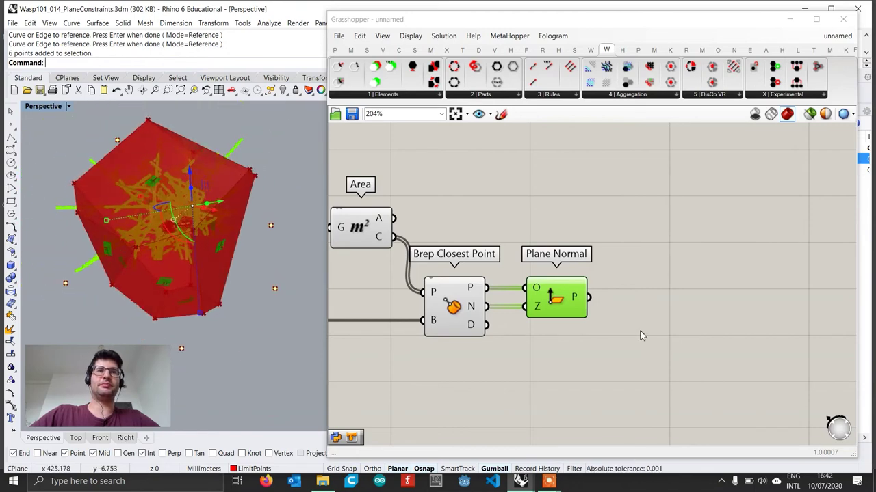
Step: Add a Wasp_Plane Constraint component beside Plane Normal and connect the plane output to its PLN input
{"action": "scroll", "coordinate": [617, 338], "scroll_direction": "down", "scroll_amount": 1}
{"action": "scroll", "coordinate": [538, 307], "scroll_direction": "down", "scroll_amount": 1}
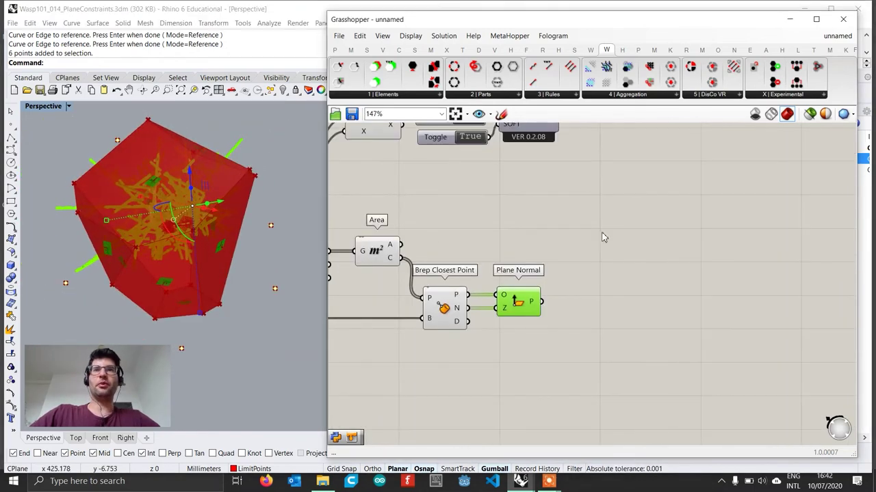
{"action": "left_click", "coordinate": [641, 100]}
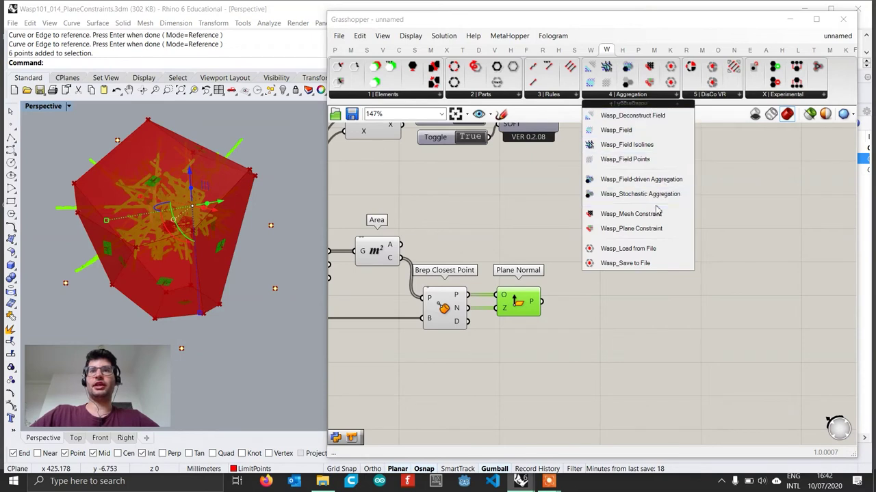
{"action": "left_click_drag", "start_coordinate": [636, 226], "coordinate": [604, 322]}
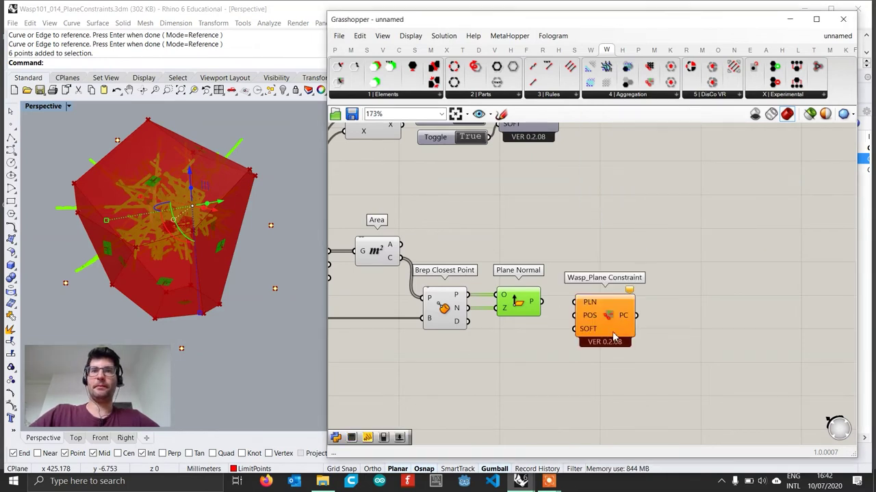
{"action": "scroll", "coordinate": [612, 334], "scroll_direction": "up", "scroll_amount": 1}
{"action": "scroll", "coordinate": [574, 313], "scroll_direction": "up", "scroll_amount": 1}
{"action": "left_click_drag", "start_coordinate": [521, 294], "coordinate": [600, 293]}
{"action": "left_click_drag", "start_coordinate": [672, 315], "coordinate": [682, 317]}
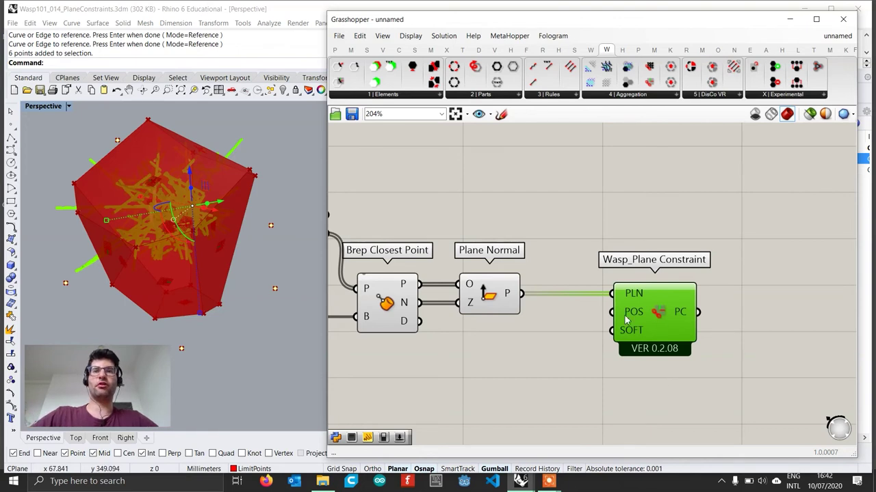
{"action": "left_click_drag", "start_coordinate": [625, 319], "coordinate": [618, 338]}
Step: Add a Boolean Toggle set to False below Plane Normal and connect it to the new plane constraint's POS input
{"action": "double_click", "coordinate": [487, 344]}
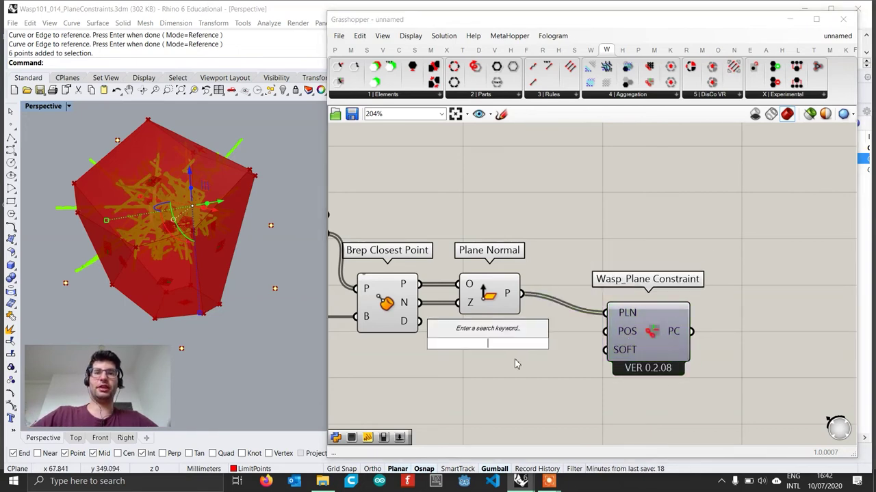
{"action": "type", "text": "toggle"}
{"action": "key", "text": "Up"}
{"action": "key", "text": "Up"}
{"action": "key", "text": "Up"}
{"action": "key", "text": "Return"}
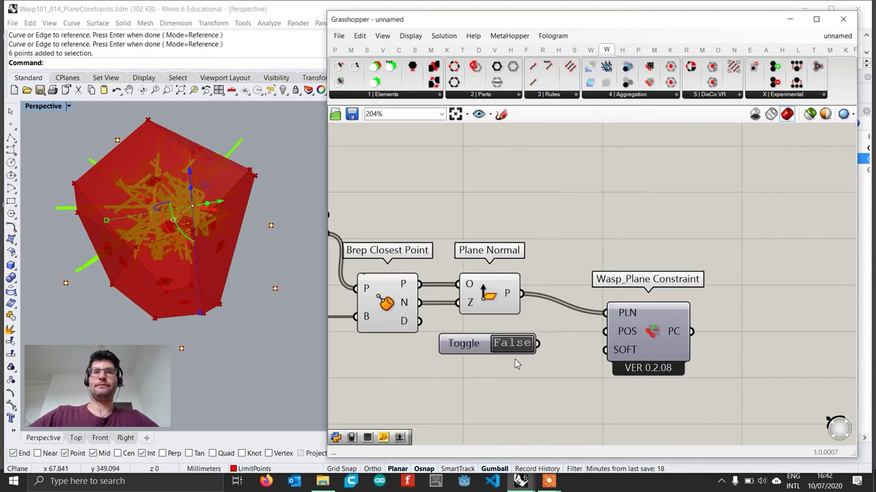
{"action": "left_click_drag", "start_coordinate": [606, 332], "coordinate": [549, 347]}
{"action": "left_click_drag", "start_coordinate": [481, 344], "coordinate": [504, 333]}
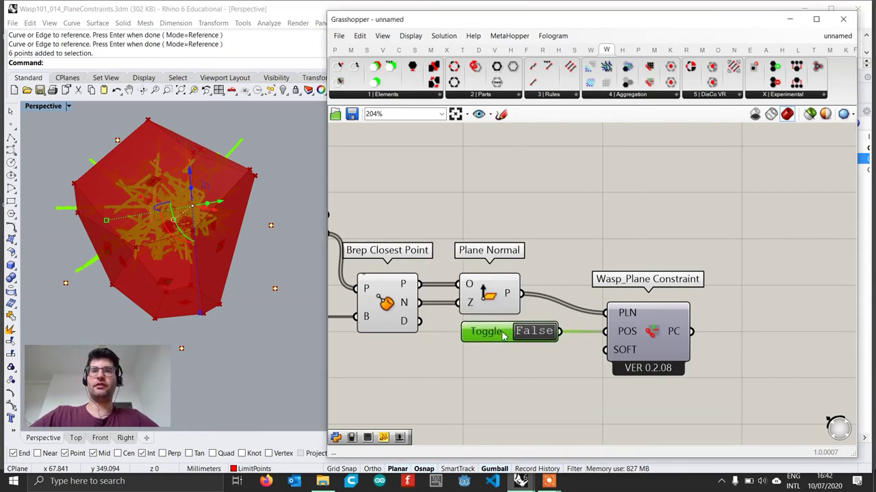
{"action": "mouse_move", "coordinate": [628, 355]}
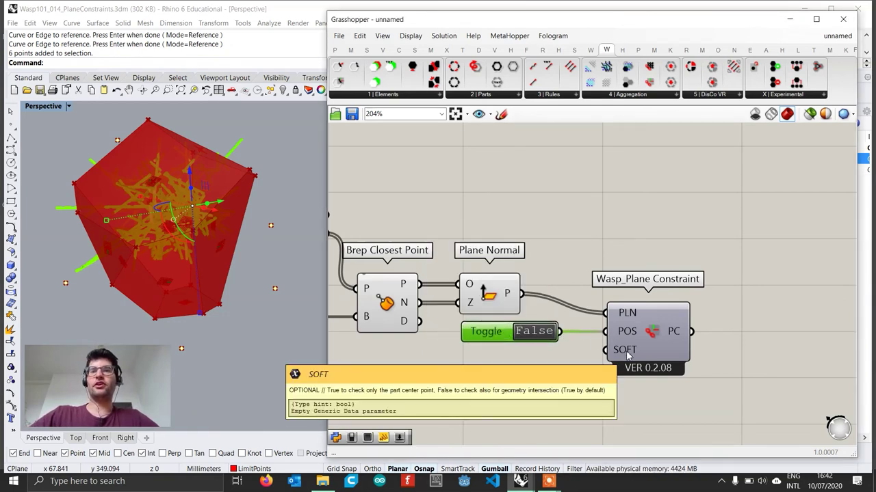
{"action": "left_click", "coordinate": [660, 340]}
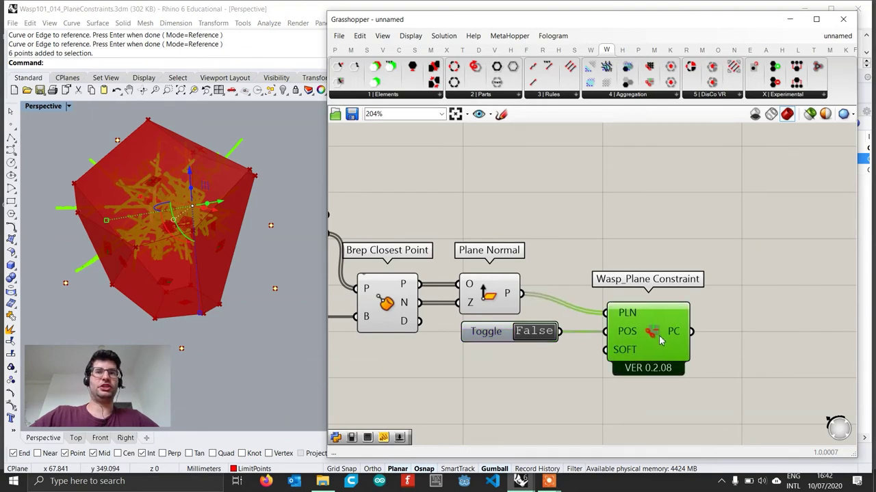
{"action": "scroll", "coordinate": [660, 340], "scroll_direction": "down", "scroll_amount": 2}
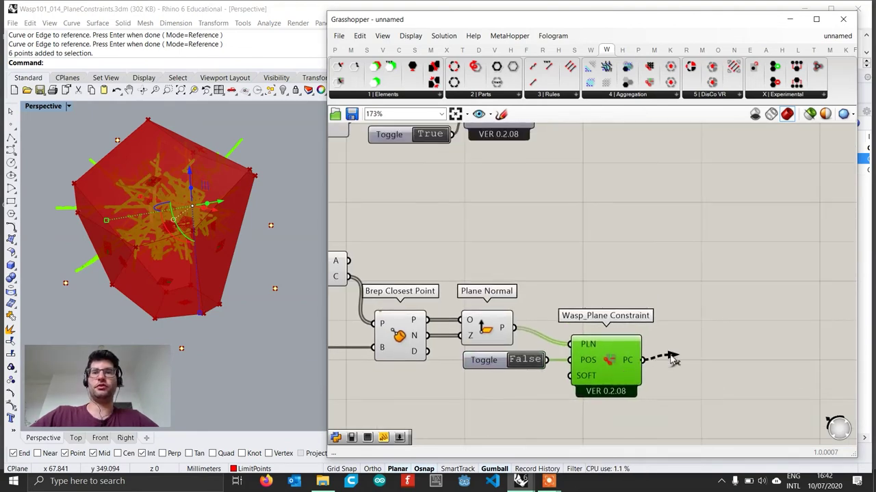
{"action": "scroll", "coordinate": [671, 358], "scroll_direction": "down", "scroll_amount": 4}
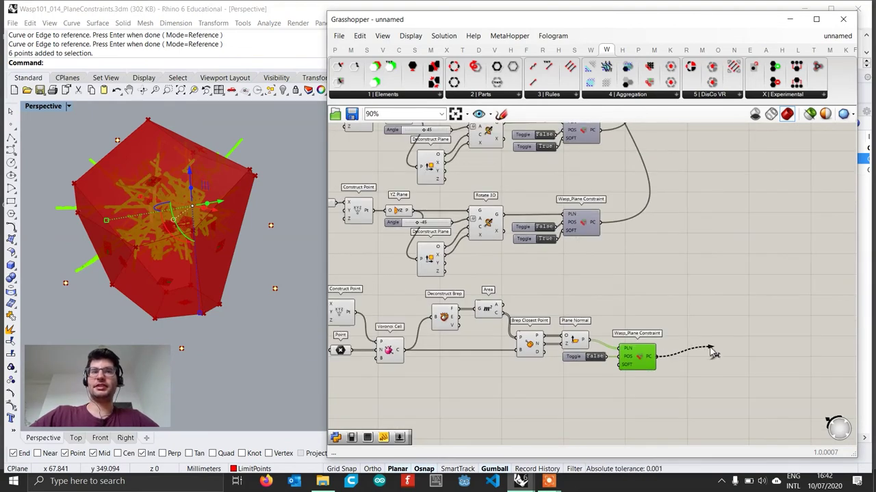
{"action": "left_click_drag", "start_coordinate": [711, 352], "coordinate": [670, 169]}
{"action": "scroll", "coordinate": [715, 350], "scroll_direction": "down", "scroll_amount": 2}
{"action": "scroll", "coordinate": [687, 140], "scroll_direction": "up", "scroll_amount": 2}
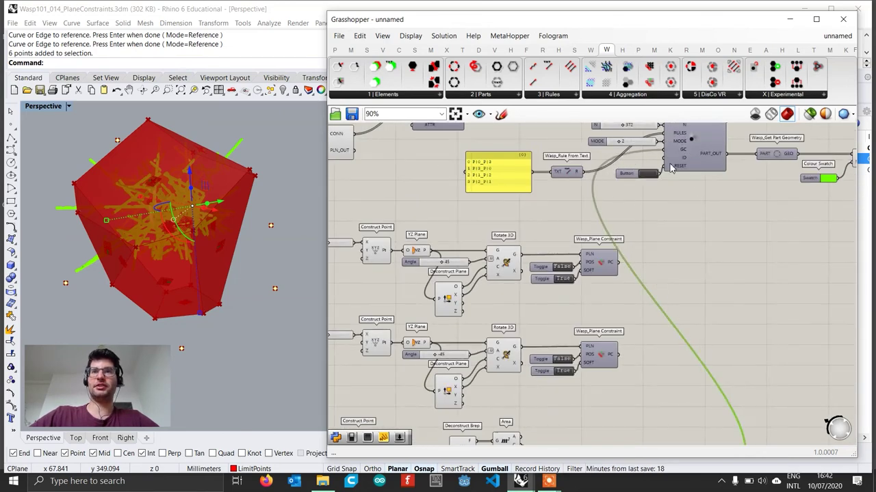
Step: Examine from several angles how the aggregation fits within the faces of the Voronoi cell
{"action": "mouse_move", "coordinate": [229, 201]}
{"action": "right_mouse_down"}
{"action": "mouse_move", "coordinate": [246, 201]}
{"action": "mouse_move", "coordinate": [234, 202]}
{"action": "right_mouse_up"}
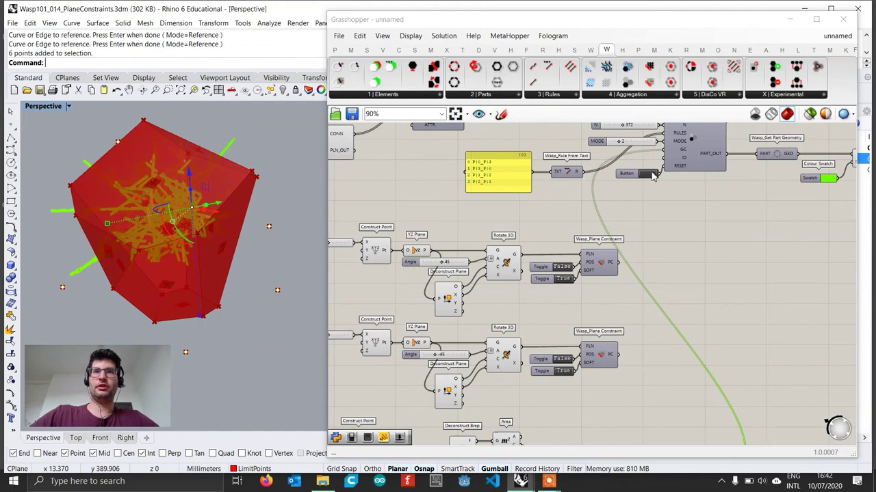
{"action": "right_click_drag", "start_coordinate": [185, 239], "coordinate": [129, 240]}
{"action": "scroll", "coordinate": [237, 225], "scroll_direction": "up", "scroll_amount": 5}
{"action": "scroll", "coordinate": [237, 225], "scroll_direction": "down", "scroll_amount": 3}
{"action": "scroll", "coordinate": [203, 198], "scroll_direction": "down", "scroll_amount": 2}
{"action": "right_click_drag", "start_coordinate": [203, 198], "coordinate": [233, 223]}
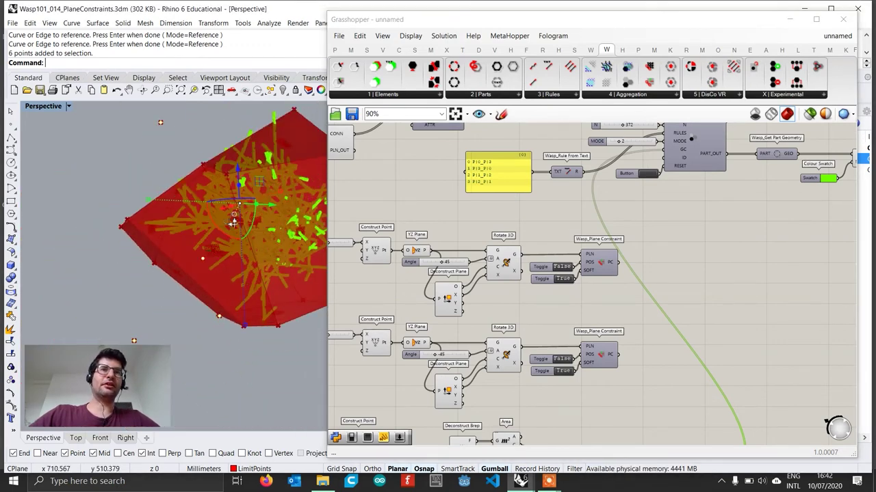
Step: Set the stochastic aggregation's N slider to 533 and check the enlarged aggregation against the Voronoi cell
{"action": "scroll", "coordinate": [557, 188], "scroll_direction": "up", "scroll_amount": 4}
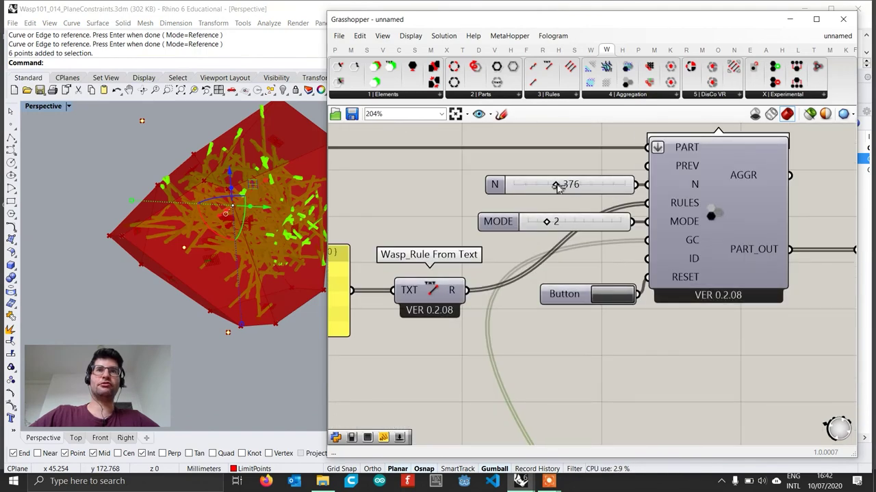
{"action": "left_click_drag", "start_coordinate": [559, 189], "coordinate": [575, 188]}
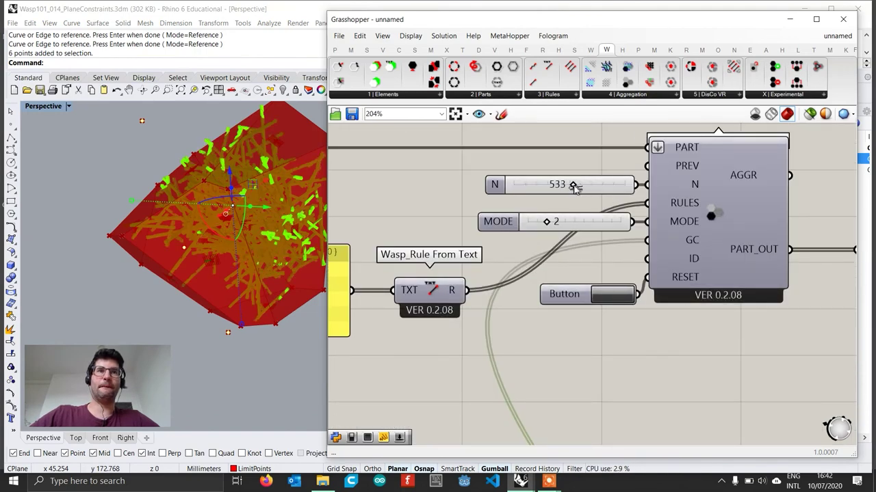
{"action": "right_click_drag", "start_coordinate": [267, 205], "coordinate": [232, 179]}
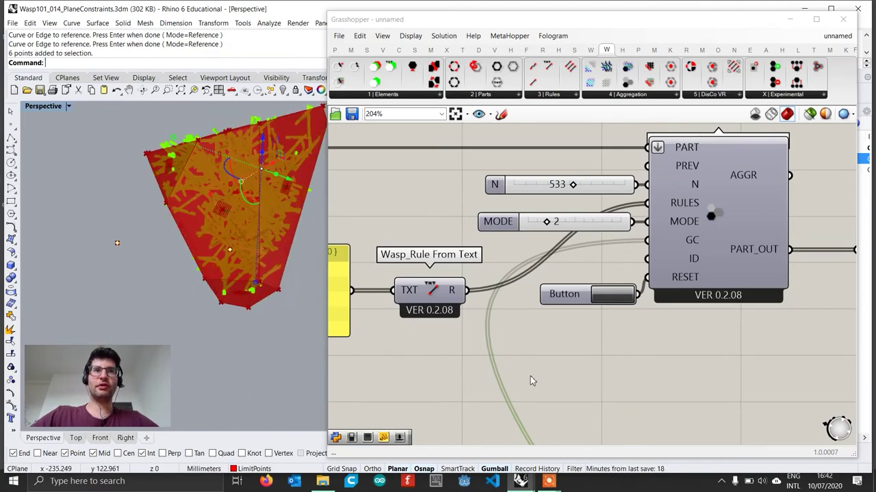
Step: Duplicate the False toggle beside the Voronoi-based Wasp_Plane Constraint and connect the copy to its SOFT input
{"action": "right_click_drag", "start_coordinate": [529, 381], "coordinate": [603, 183]}
{"action": "scroll", "coordinate": [520, 343], "scroll_direction": "down", "scroll_amount": 5}
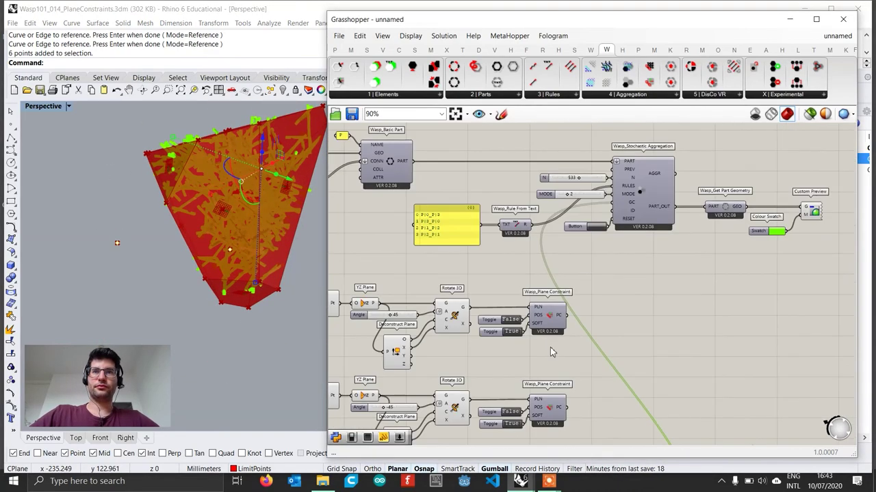
{"action": "right_click_drag", "start_coordinate": [549, 347], "coordinate": [562, 270]}
{"action": "right_click_drag", "start_coordinate": [517, 353], "coordinate": [533, 228]}
{"action": "scroll", "coordinate": [565, 262], "scroll_direction": "up", "scroll_amount": 1}
{"action": "scroll", "coordinate": [635, 389], "scroll_direction": "up", "scroll_amount": 3}
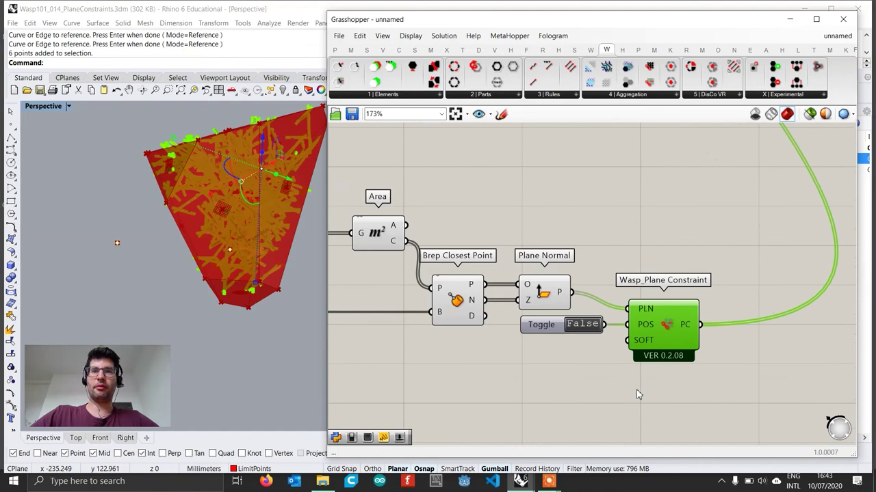
{"action": "left_click", "coordinate": [540, 329]}
{"action": "left_click_drag", "start_coordinate": [540, 329], "coordinate": [550, 351], "text": "alt"}
{"action": "scroll", "coordinate": [624, 339], "scroll_direction": "down", "scroll_amount": 5}
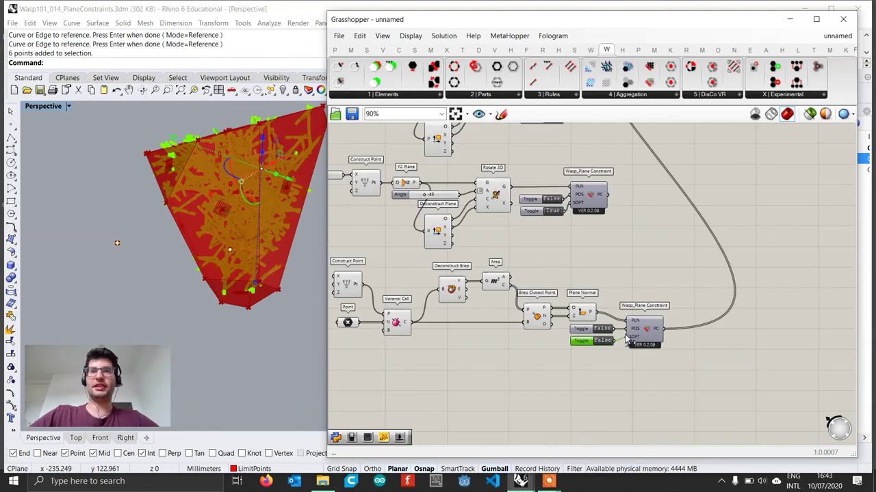
Step: Reset the stochastic aggregation with the hard plane constraints and inspect how it fills the Voronoi cell
{"action": "right_click_drag", "start_coordinate": [697, 221], "coordinate": [605, 446]}
{"action": "scroll", "coordinate": [563, 286], "scroll_direction": "up", "scroll_amount": 2}
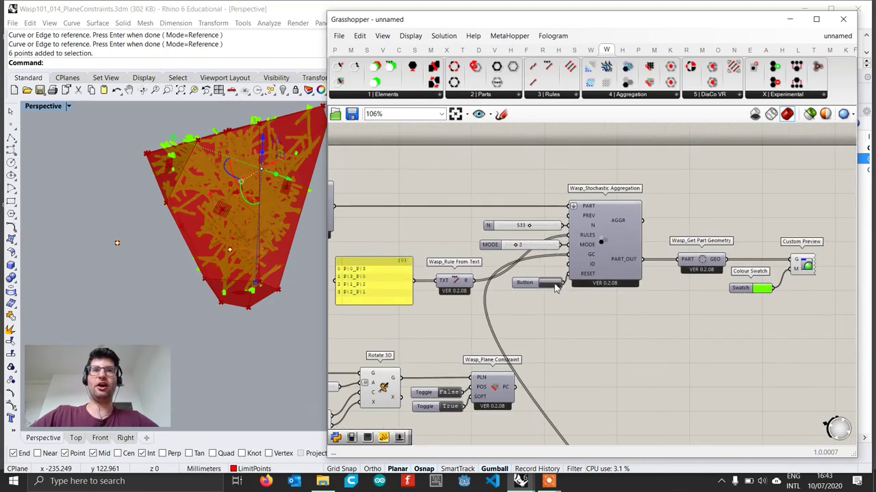
{"action": "scroll", "coordinate": [288, 234], "scroll_direction": "up", "scroll_amount": 3}
{"action": "right_click_drag", "start_coordinate": [288, 235], "coordinate": [244, 247]}
{"action": "scroll", "coordinate": [244, 247], "scroll_direction": "down", "scroll_amount": 4}
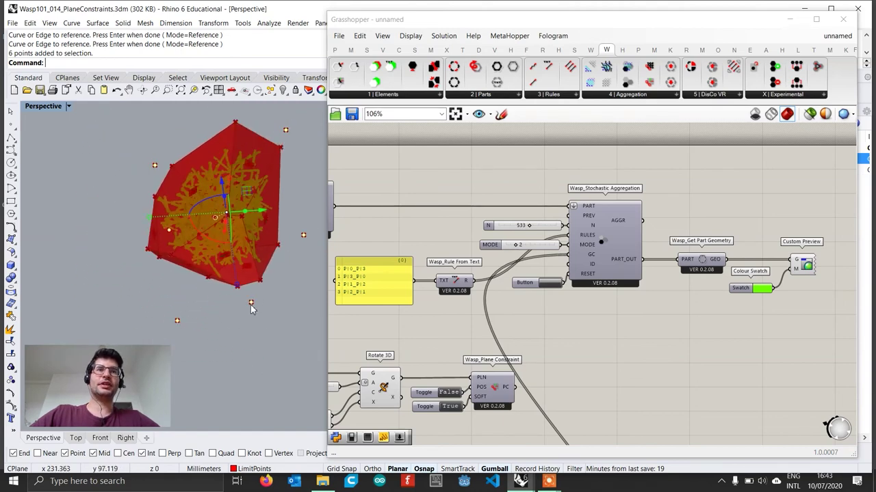
Step: Reshape the Voronoi cell by moving one limit point down along Z and another along the Y axis
{"action": "left_click", "coordinate": [250, 304]}
{"action": "left_click", "coordinate": [264, 329]}
{"action": "right_click_drag", "start_coordinate": [264, 329], "coordinate": [334, 307]}
{"action": "scroll", "coordinate": [251, 250], "scroll_direction": "down", "scroll_amount": 3}
{"action": "right_click_drag", "start_coordinate": [251, 250], "coordinate": [250, 226]}
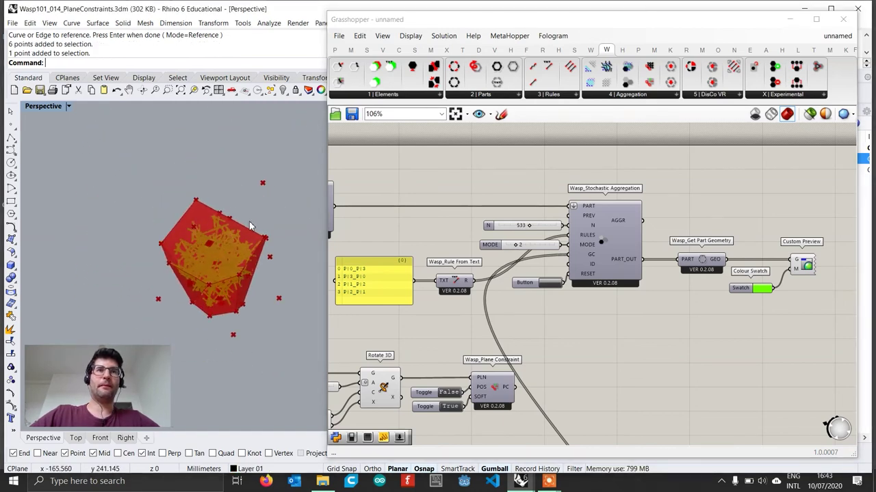
{"action": "left_click", "coordinate": [263, 183]}
{"action": "left_click_drag", "start_coordinate": [262, 149], "coordinate": [262, 181]}
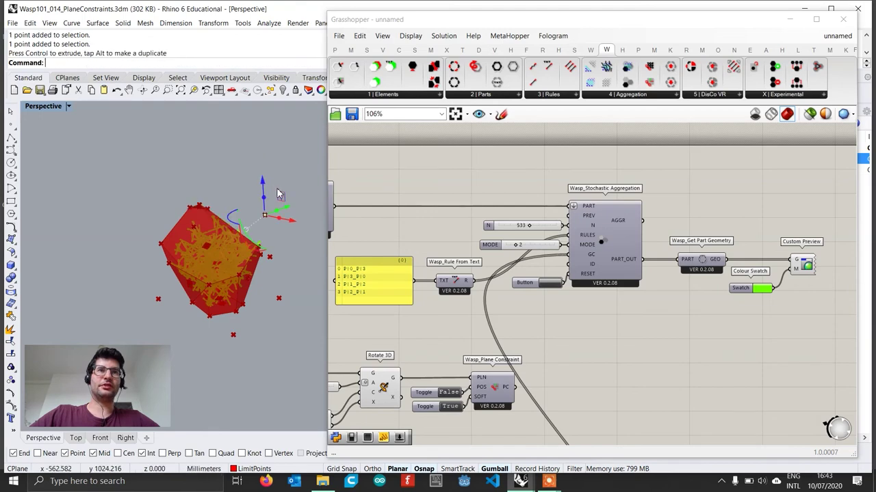
{"action": "right_click_drag", "start_coordinate": [250, 236], "coordinate": [248, 215]}
{"action": "left_click", "coordinate": [159, 287]}
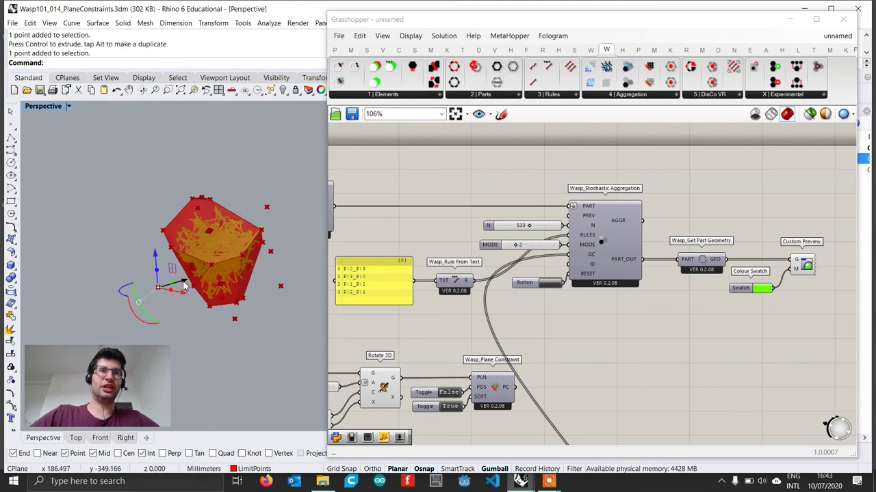
{"action": "left_click_drag", "start_coordinate": [183, 286], "coordinate": [160, 264]}
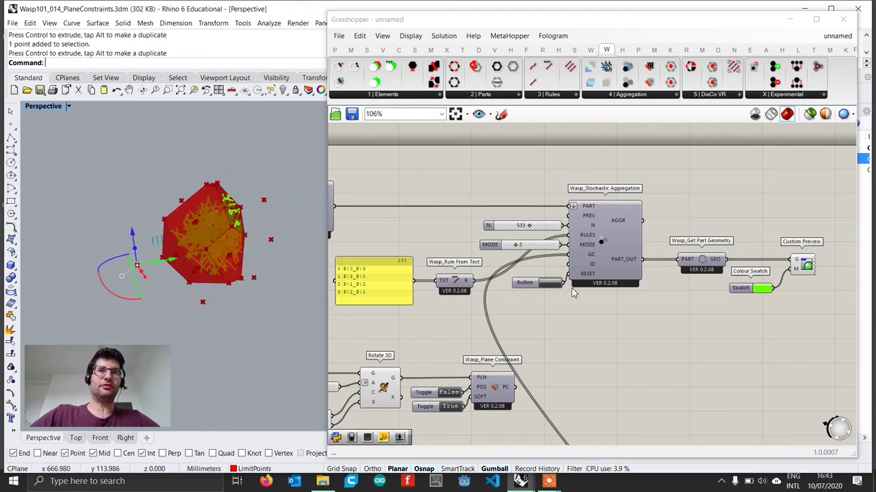
Step: Reset the stochastic aggregation for the reshaped Voronoi cell and inspect it from another angle
{"action": "scroll", "coordinate": [573, 293], "scroll_direction": "up", "scroll_amount": 3}
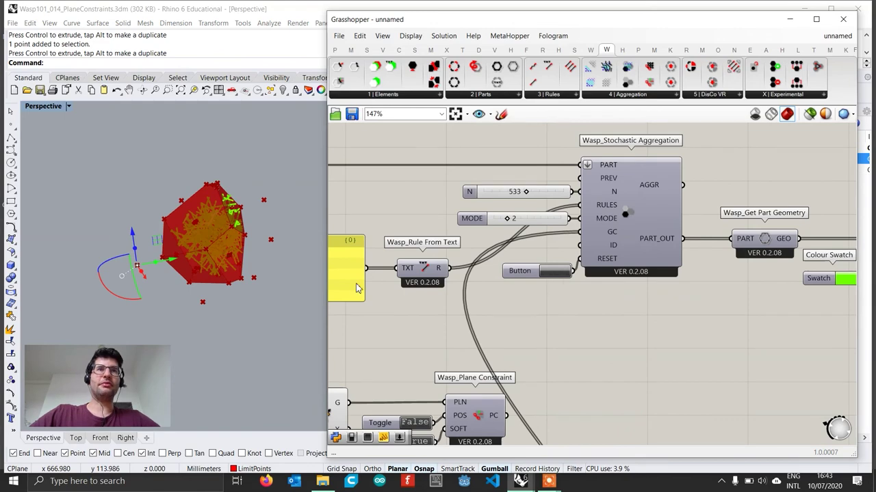
{"action": "scroll", "coordinate": [271, 241], "scroll_direction": "up", "scroll_amount": 8}
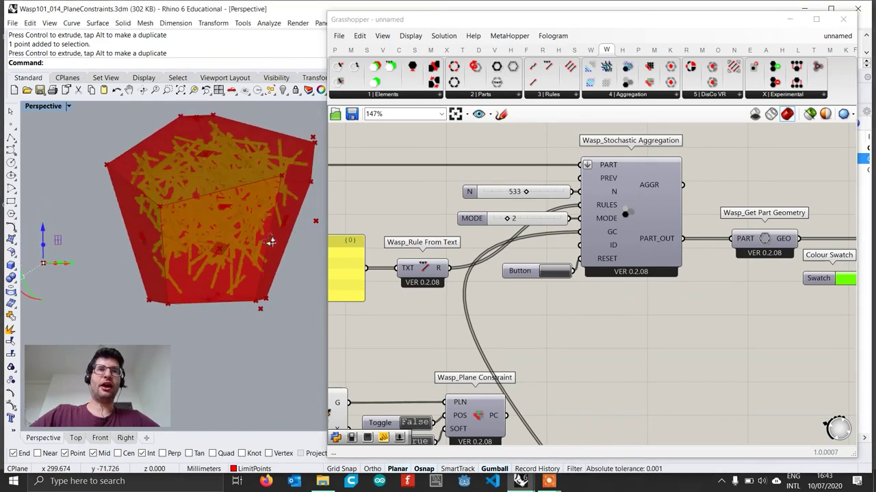
{"action": "right_click_drag", "start_coordinate": [271, 241], "coordinate": [303, 273]}
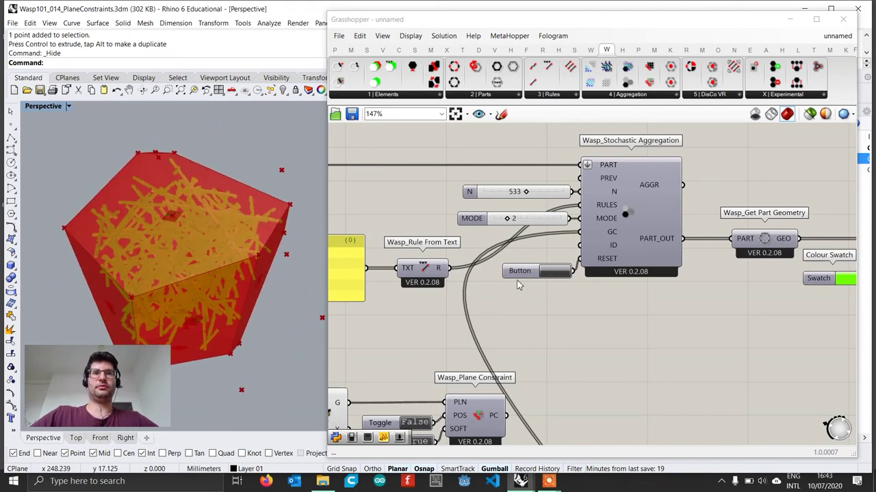
Step: Add a Brep Wireframe component below the Voronoi setup and connect the Voronoi Cell's C output to its B input
{"action": "right_click_drag", "start_coordinate": [519, 339], "coordinate": [547, 253]}
{"action": "scroll", "coordinate": [547, 253], "scroll_direction": "down", "scroll_amount": 4}
{"action": "right_click_drag", "start_coordinate": [527, 308], "coordinate": [668, 217]}
{"action": "right_click_drag", "start_coordinate": [556, 385], "coordinate": [570, 326]}
{"action": "scroll", "coordinate": [567, 339], "scroll_direction": "up", "scroll_amount": 3}
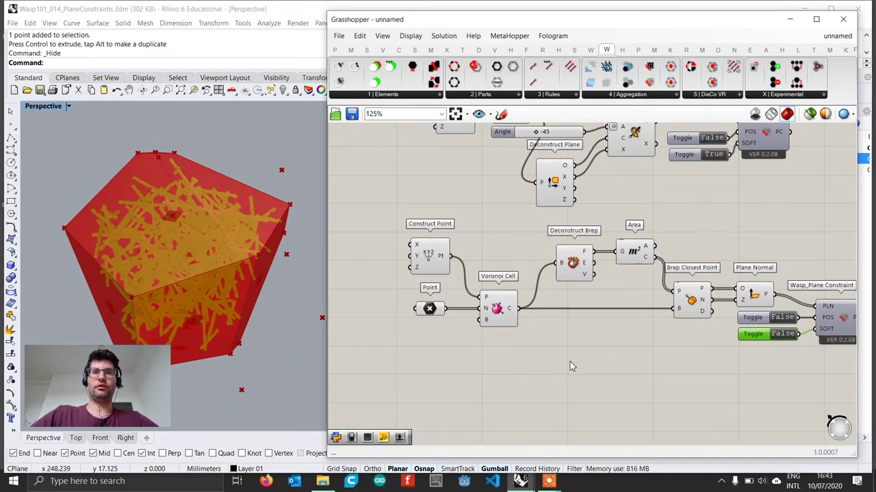
{"action": "double_click", "coordinate": [572, 367]}
{"action": "type", "text": "wiref"}
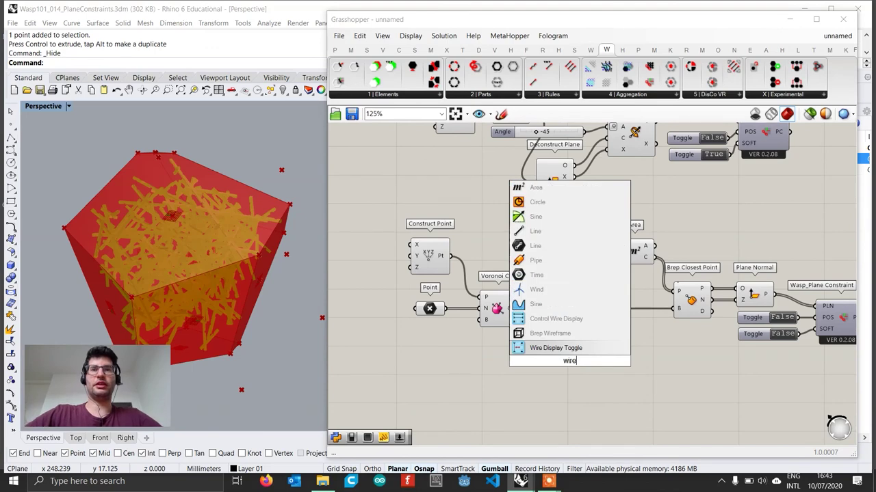
{"action": "key", "text": "Return"}
{"action": "scroll", "coordinate": [571, 365], "scroll_direction": "up", "scroll_amount": 1}
{"action": "left_click_drag", "start_coordinate": [509, 299], "coordinate": [572, 411]}
Step: Turn off the preview of all Voronoi and plane constraint components except the Brep Wireframe
{"action": "scroll", "coordinate": [579, 314], "scroll_direction": "down", "scroll_amount": 3}
{"action": "left_click_drag", "start_coordinate": [758, 352], "coordinate": [448, 224]}
{"action": "right_click", "coordinate": [461, 216]}
{"action": "left_click", "coordinate": [482, 236]}
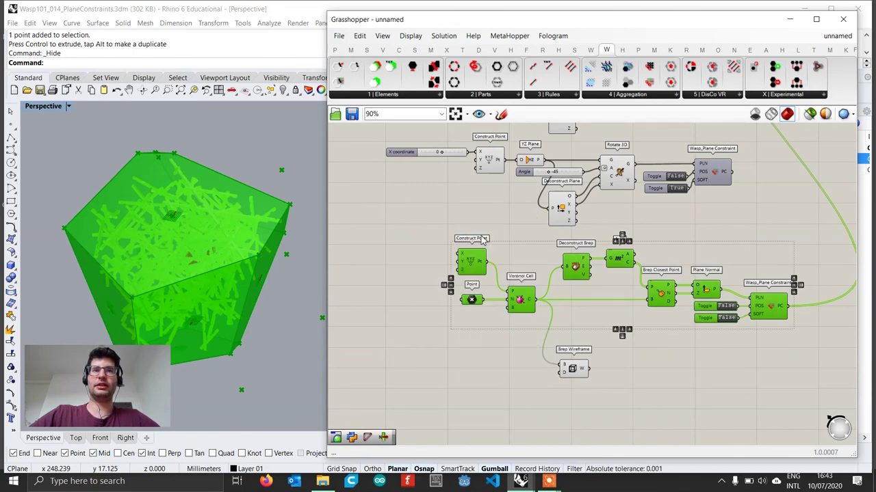
Step: Move one limit point down along Z and another along the X axis to change the wireframe cell's shape
{"action": "right_click_drag", "start_coordinate": [102, 256], "coordinate": [262, 277]}
{"action": "scroll", "coordinate": [295, 256], "scroll_direction": "down", "scroll_amount": 7}
{"action": "left_click", "coordinate": [208, 207]}
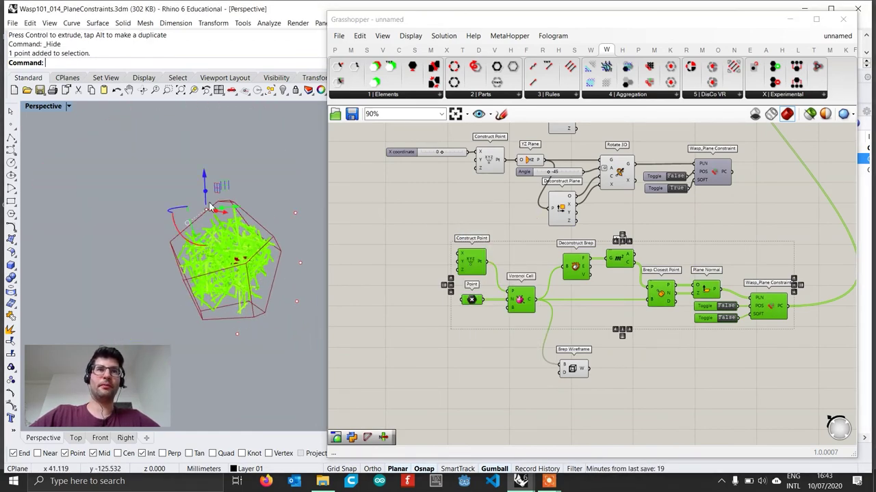
{"action": "left_click_drag", "start_coordinate": [205, 184], "coordinate": [215, 225]}
{"action": "mouse_move", "coordinate": [262, 230]}
{"action": "right_mouse_down"}
{"action": "mouse_move", "coordinate": [293, 211]}
{"action": "mouse_move", "coordinate": [274, 236]}
{"action": "right_mouse_up"}
{"action": "left_click", "coordinate": [302, 307]}
{"action": "left_click_drag", "start_coordinate": [315, 309], "coordinate": [292, 304]}
{"action": "right_click_drag", "start_coordinate": [263, 253], "coordinate": [270, 261]}
Step: Reset the stochastic aggregation for the changed cell and inspect how it fits inside the wireframe
{"action": "right_click_drag", "start_coordinate": [554, 278], "coordinate": [504, 328]}
{"action": "scroll", "coordinate": [509, 321], "scroll_direction": "down", "scroll_amount": 4}
{"action": "right_click_drag", "start_coordinate": [606, 246], "coordinate": [529, 307]}
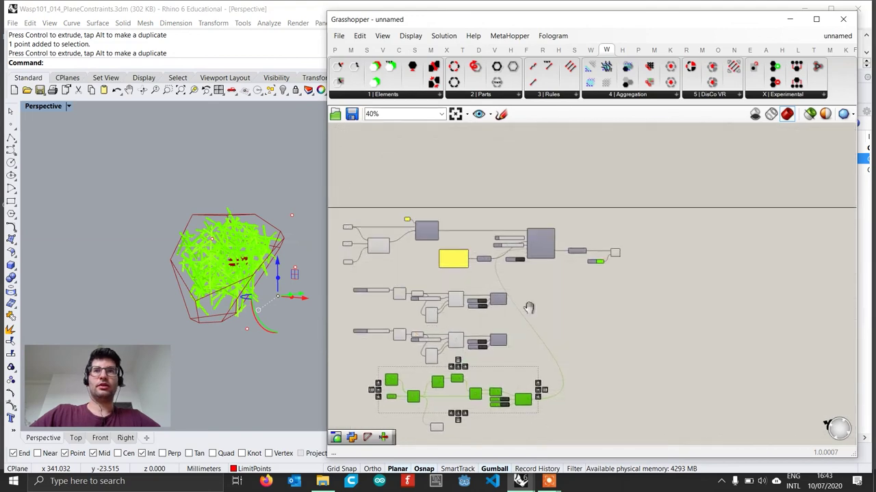
{"action": "scroll", "coordinate": [547, 261], "scroll_direction": "up", "scroll_amount": 5}
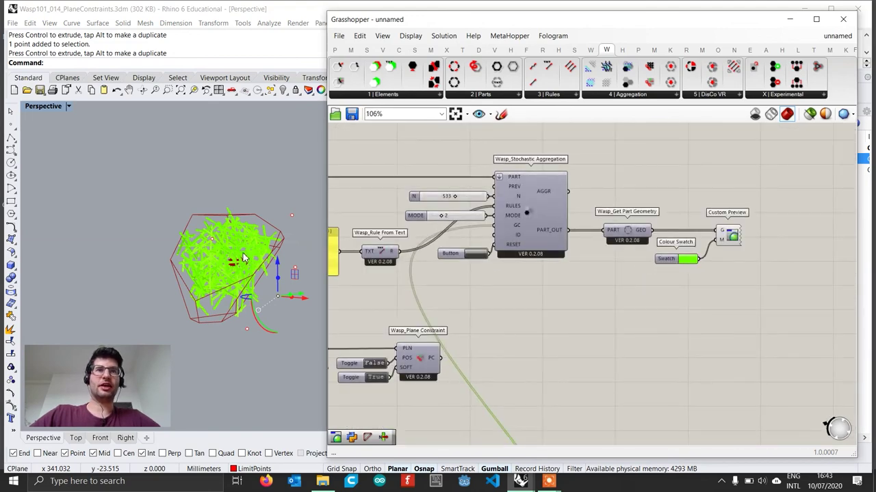
{"action": "right_click_drag", "start_coordinate": [242, 258], "coordinate": [267, 270]}
{"action": "right_click_drag", "start_coordinate": [643, 311], "coordinate": [643, 311]}
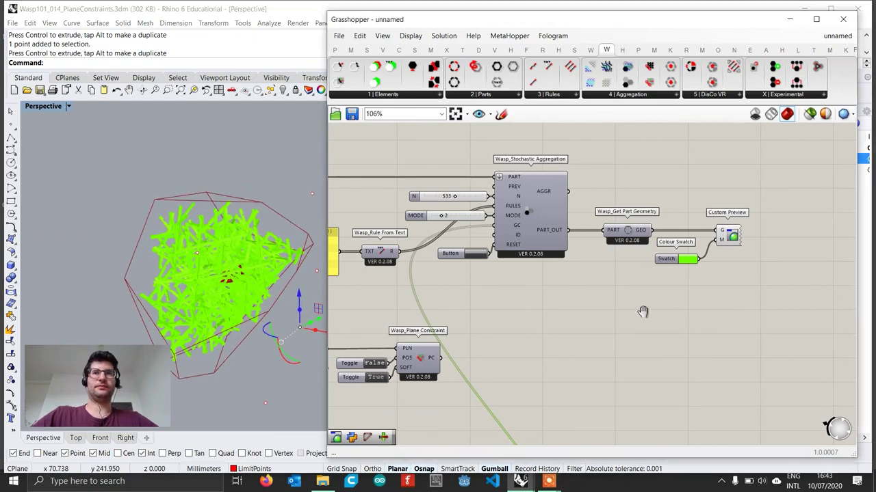
Step: Collapse the Grasshopper window to its title bar, clear the point selection and frame the aggregation in the Perspective viewport
{"action": "scroll", "coordinate": [506, 302], "scroll_direction": "down", "scroll_amount": 3}
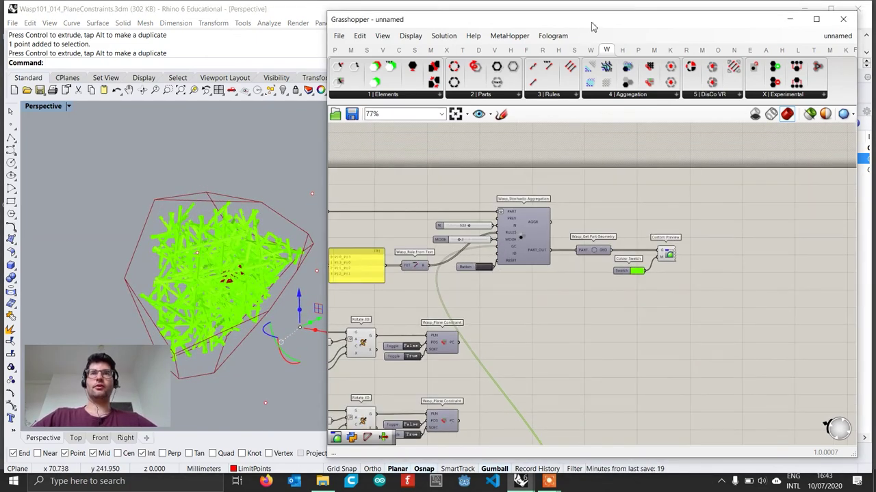
{"action": "double_click", "coordinate": [591, 24]}
{"action": "right_click_drag", "start_coordinate": [339, 266], "coordinate": [571, 240], "text": "shift"}
{"action": "scroll", "coordinate": [465, 267], "scroll_direction": "up", "scroll_amount": 2}
{"action": "left_click", "coordinate": [617, 268]}
{"action": "right_click_drag", "start_coordinate": [617, 268], "coordinate": [361, 293]}
{"action": "mouse_move", "coordinate": [360, 292]}
{"action": "right_mouse_down", "text": "shift"}
{"action": "mouse_move", "coordinate": [443, 292]}
{"action": "mouse_move", "coordinate": [355, 280]}
{"action": "right_mouse_up", "text": "shift"}
Step: Set the Perspective viewport's display mode to Arctic and view the aggregation from another angle
{"action": "left_click", "coordinate": [69, 106]}
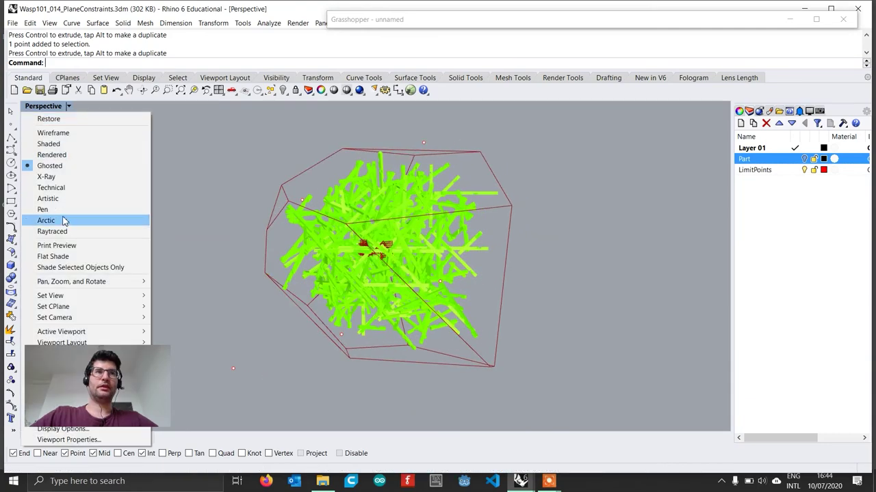
{"action": "left_click", "coordinate": [63, 221]}
{"action": "right_click_drag", "start_coordinate": [454, 298], "coordinate": [403, 282]}
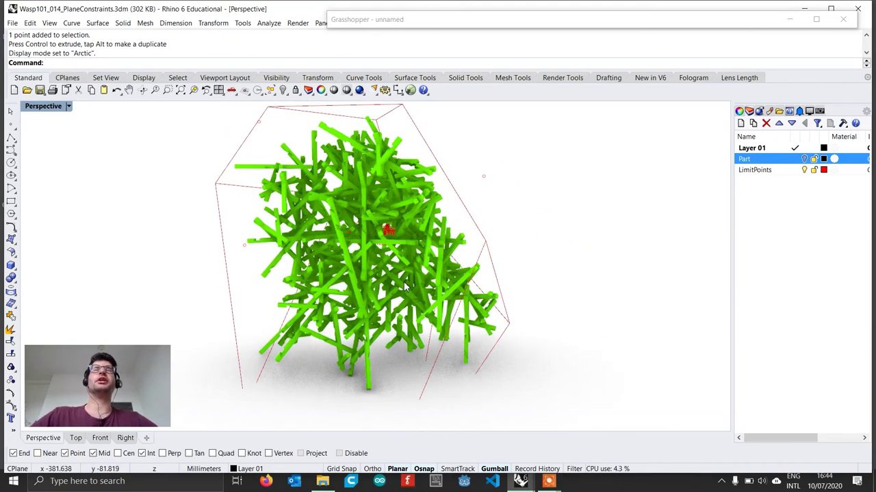